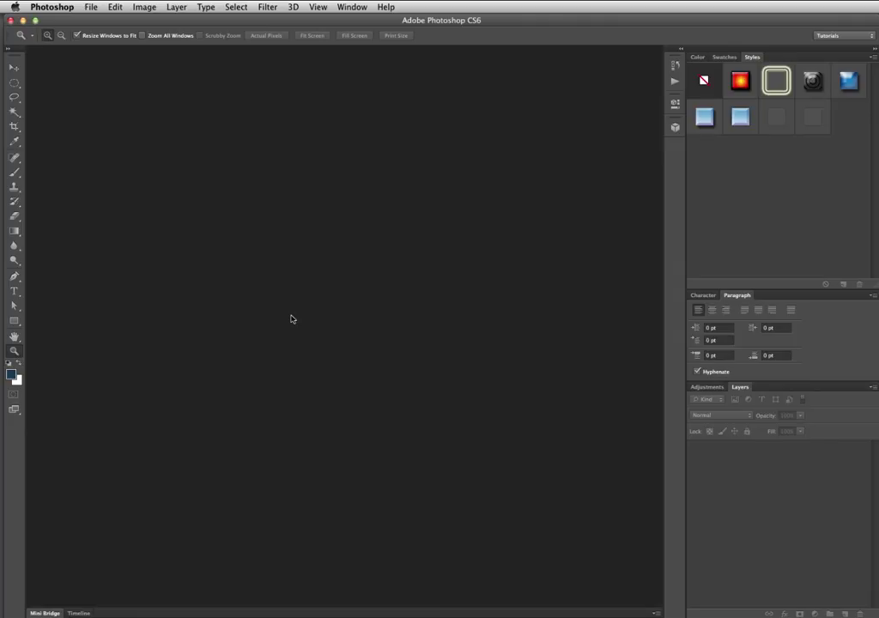
- Create a new white 3.25 × 1.75 inch, 300 ppi CMYK document
{"action": "left_click", "coordinate": [90, 7]}
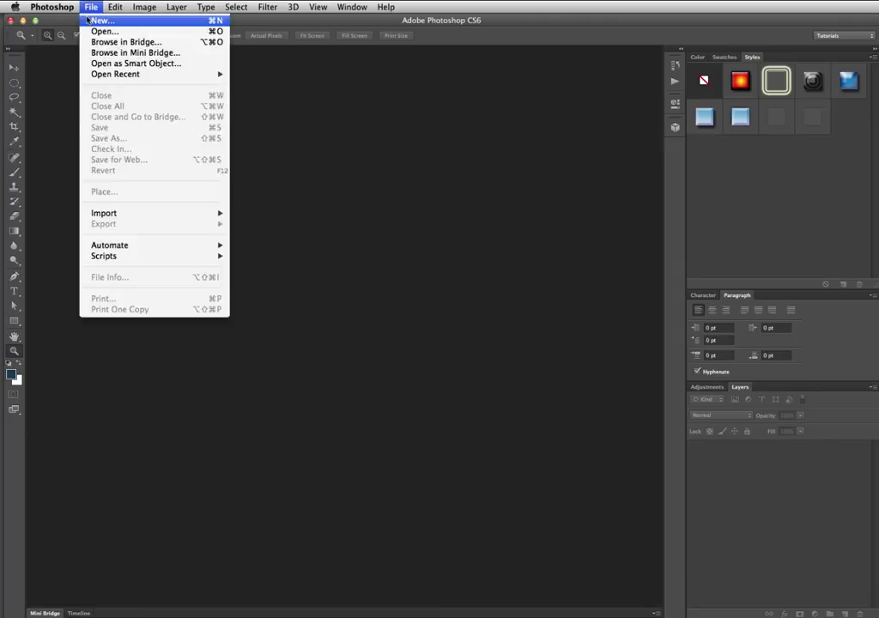
{"action": "left_click", "coordinate": [89, 20]}
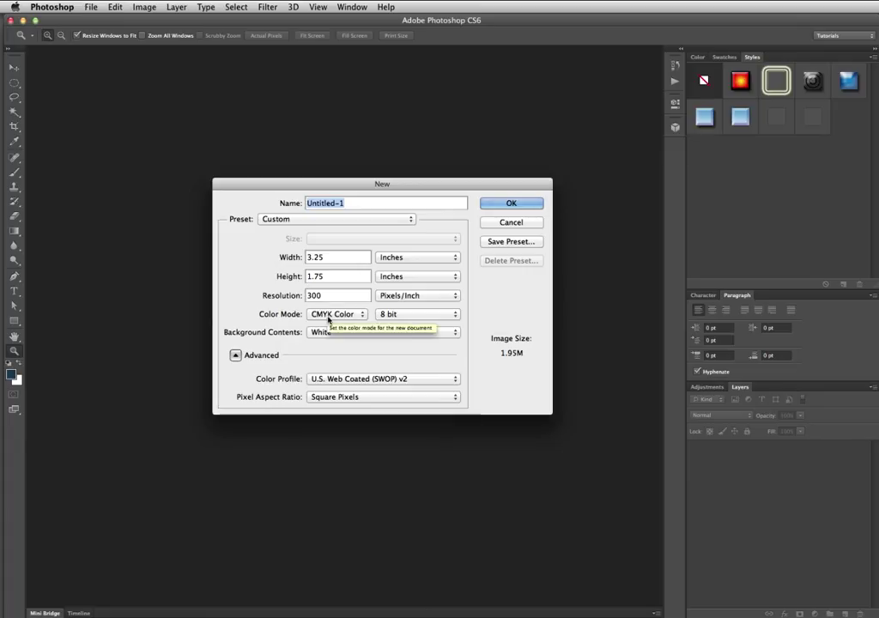
{"action": "double_click", "coordinate": [336, 256]}
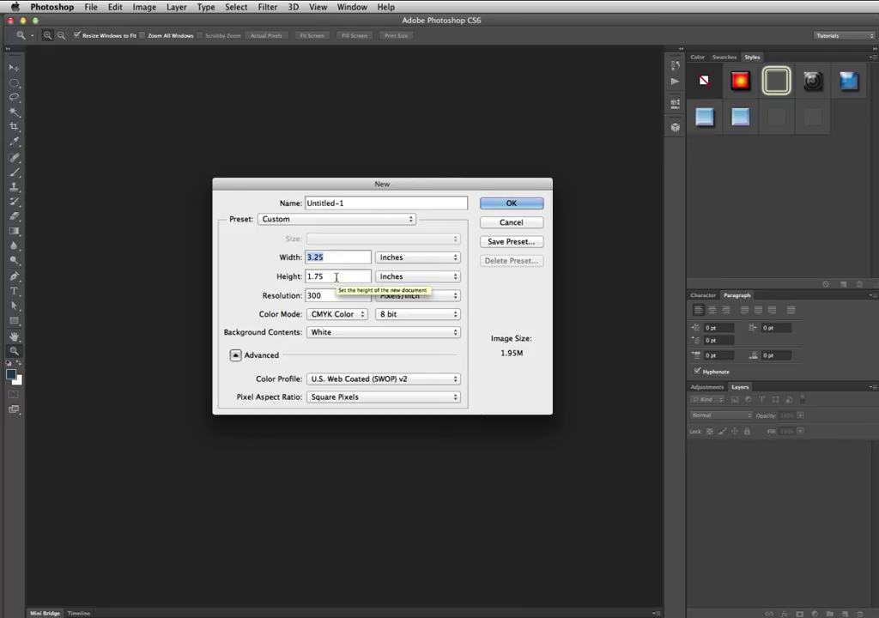
{"action": "left_click", "coordinate": [494, 203]}
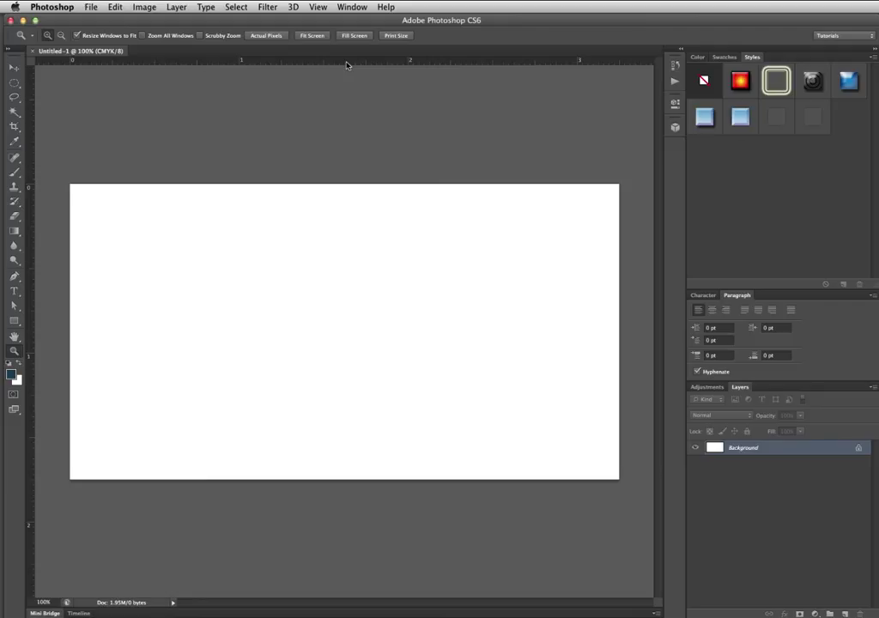
- Add guides along the top, left, bottom and right edges of the 3.25 × 1.75 inch canvas
{"action": "left_click_drag", "start_coordinate": [348, 64], "coordinate": [366, 182]}
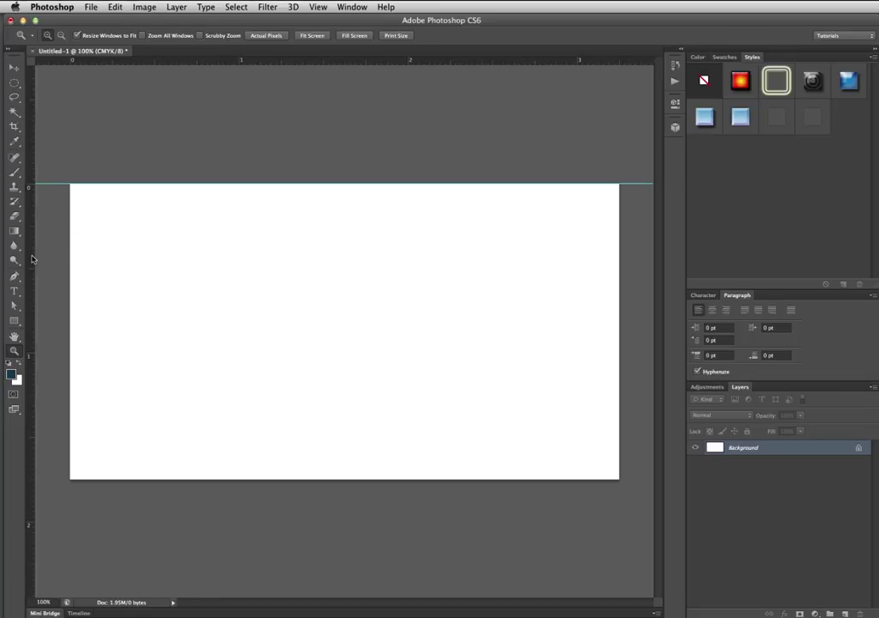
{"action": "left_click_drag", "start_coordinate": [30, 255], "coordinate": [70, 259]}
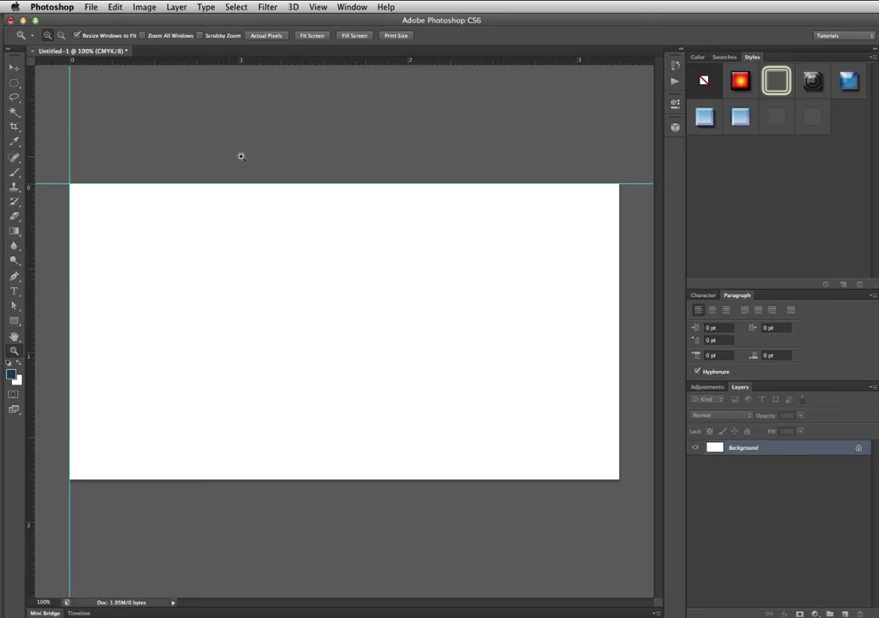
{"action": "left_click", "coordinate": [318, 7]}
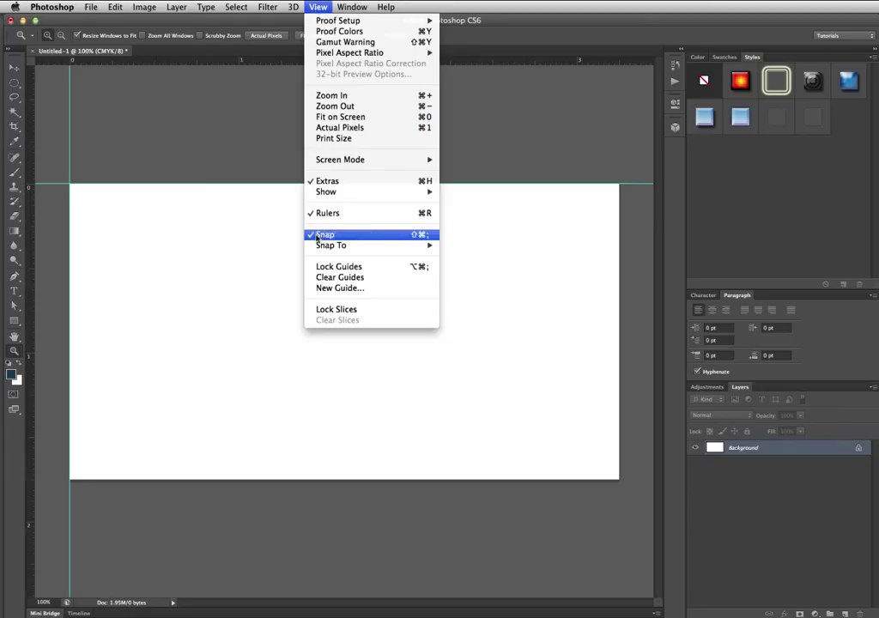
{"action": "left_click", "coordinate": [352, 7]}
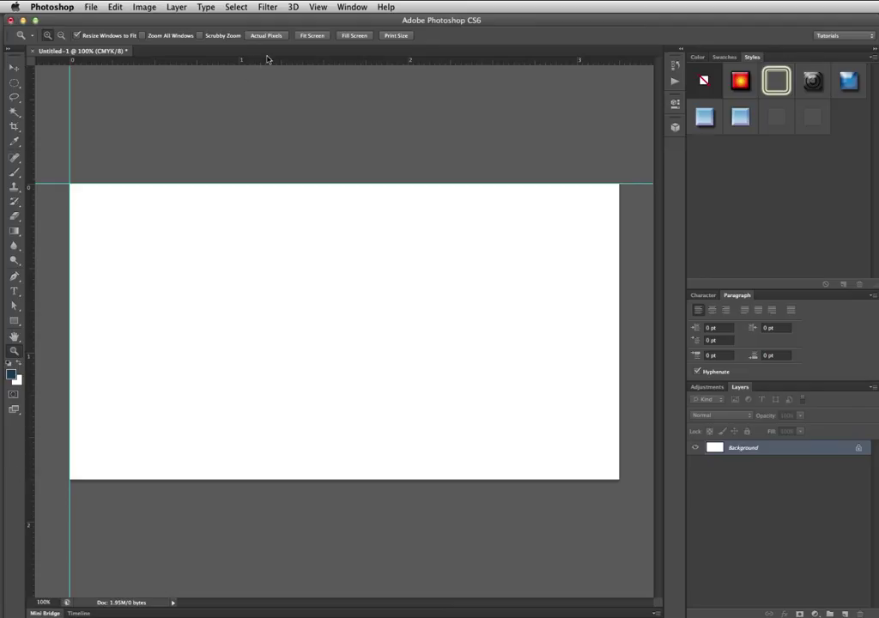
{"action": "left_click_drag", "start_coordinate": [267, 59], "coordinate": [308, 478]}
{"action": "left_click_drag", "start_coordinate": [31, 465], "coordinate": [622, 464]}
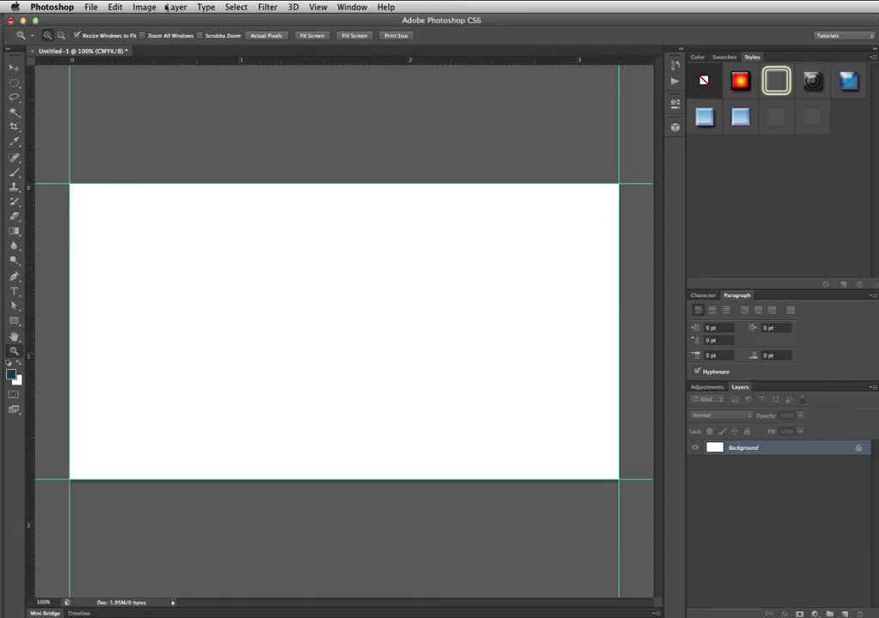
- Enlarge the canvas to 3.5 × 2 inches
{"action": "left_click", "coordinate": [137, 7]}
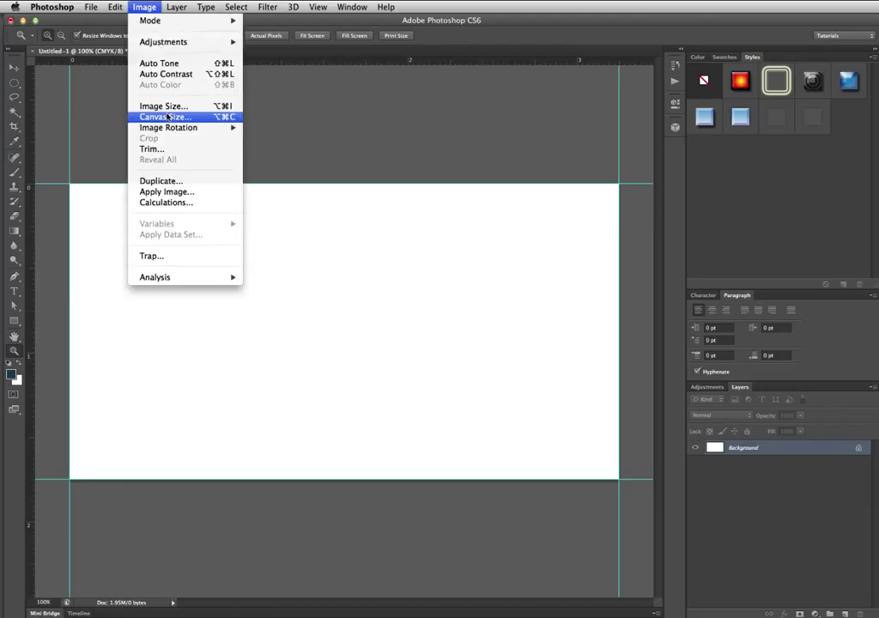
{"action": "left_click", "coordinate": [138, 117]}
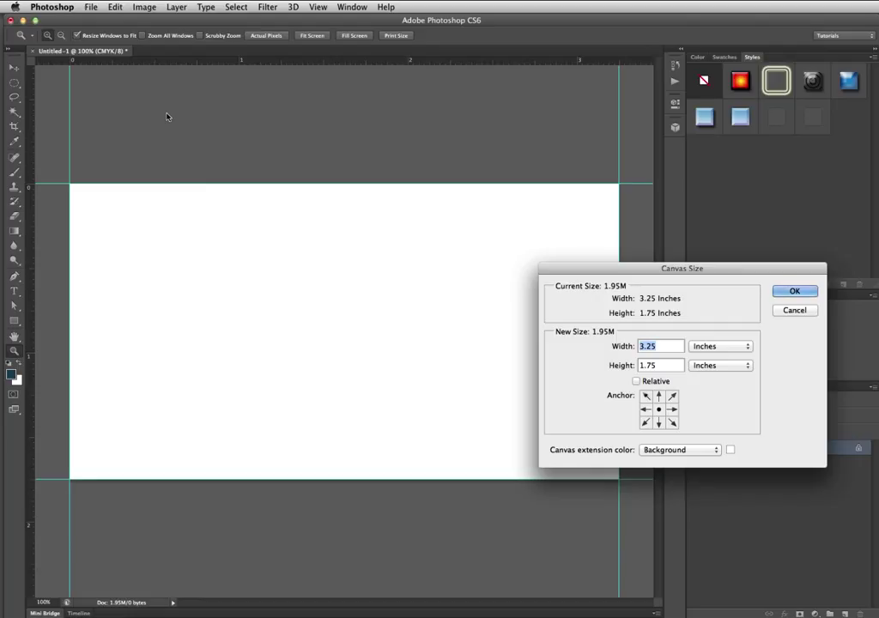
{"action": "type", "text": "3.5"}
{"action": "key", "text": "Tab"}
{"action": "type", "text": "2"}
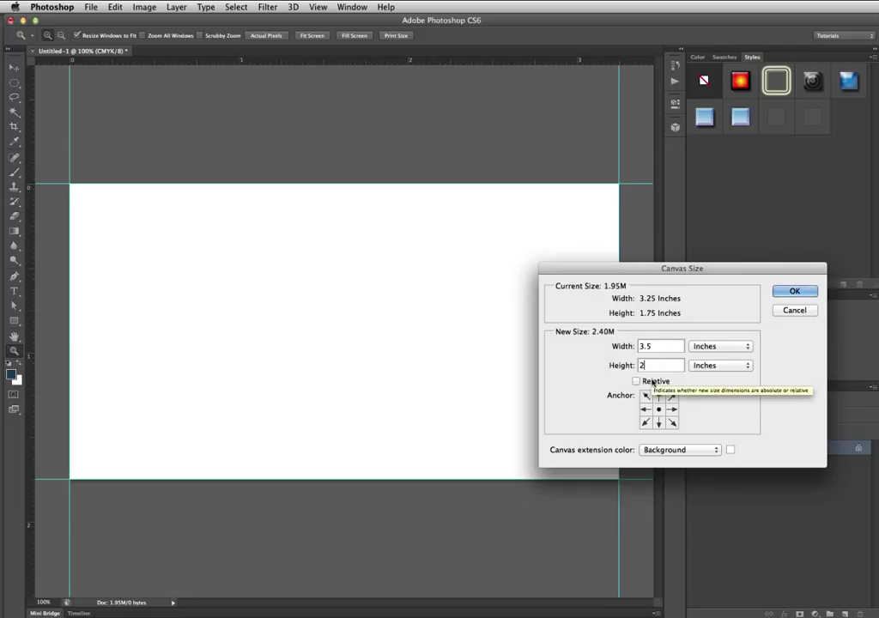
{"action": "left_click", "coordinate": [795, 291]}
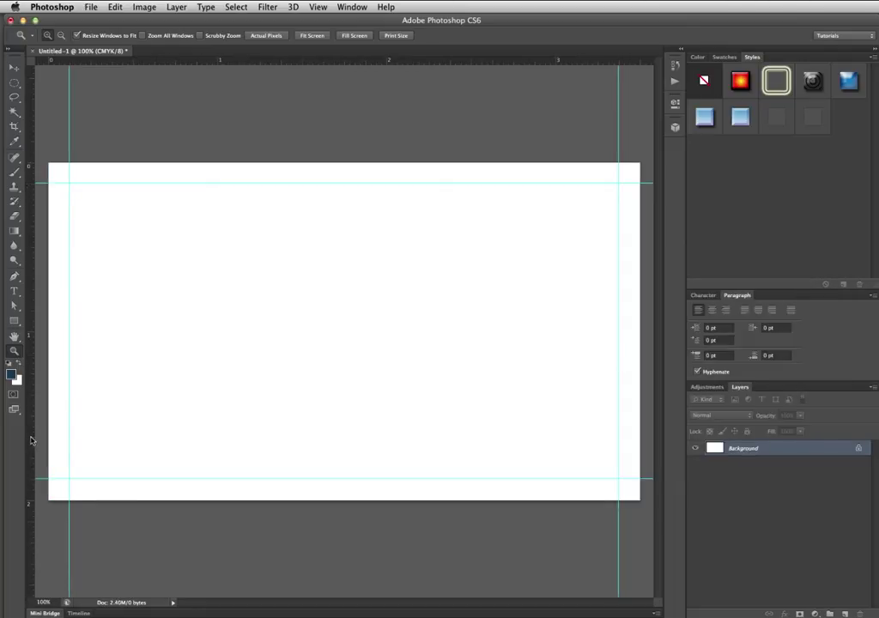
- Add guides on the new left, top, right and bottom canvas edges
{"action": "left_click_drag", "start_coordinate": [29, 438], "coordinate": [47, 435]}
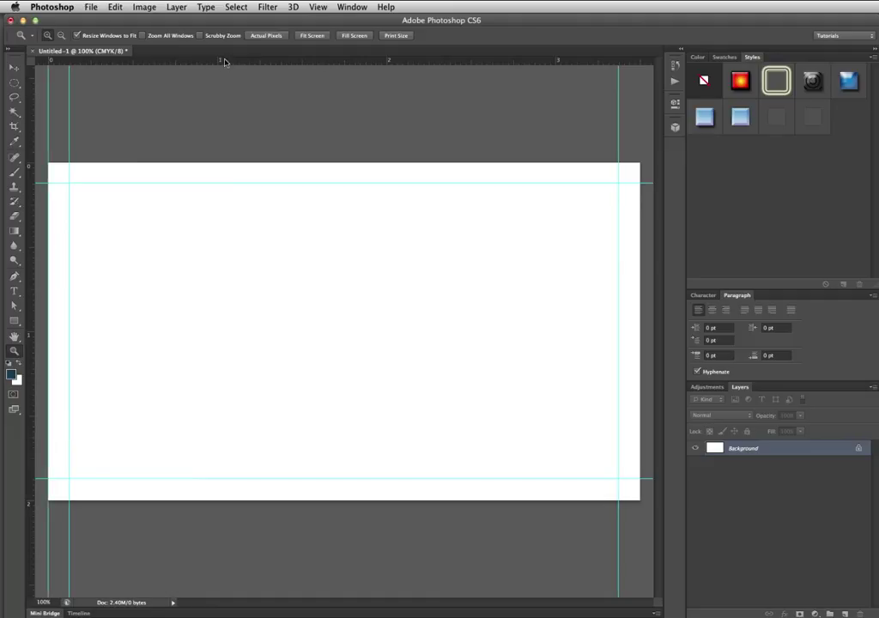
{"action": "left_click_drag", "start_coordinate": [182, 59], "coordinate": [208, 162]}
{"action": "left_click_drag", "start_coordinate": [29, 176], "coordinate": [640, 207]}
{"action": "left_click_drag", "start_coordinate": [279, 62], "coordinate": [270, 501]}
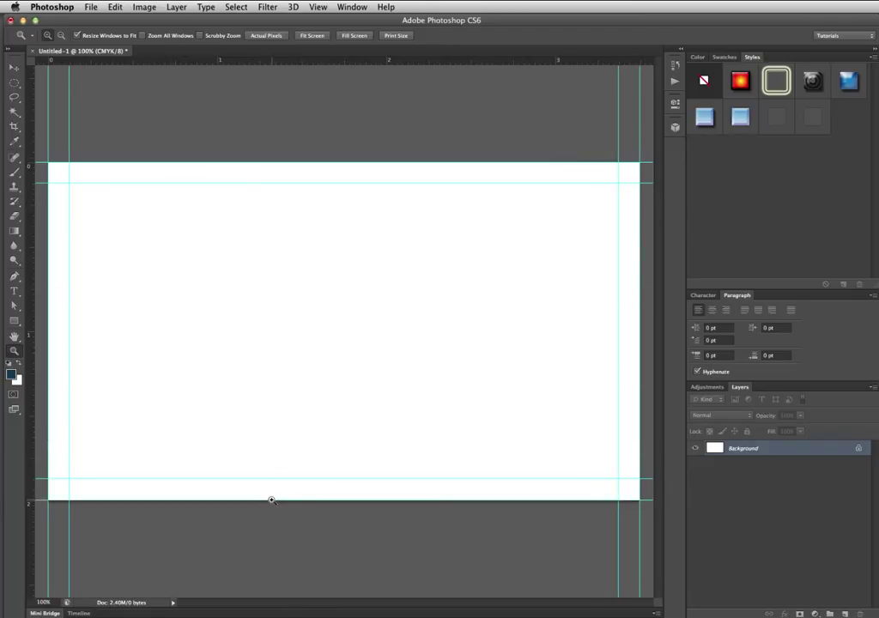
- Enlarge the canvas to 3.75 × 2.25 inches and zoom out to see around it
{"action": "left_click", "coordinate": [140, 6]}
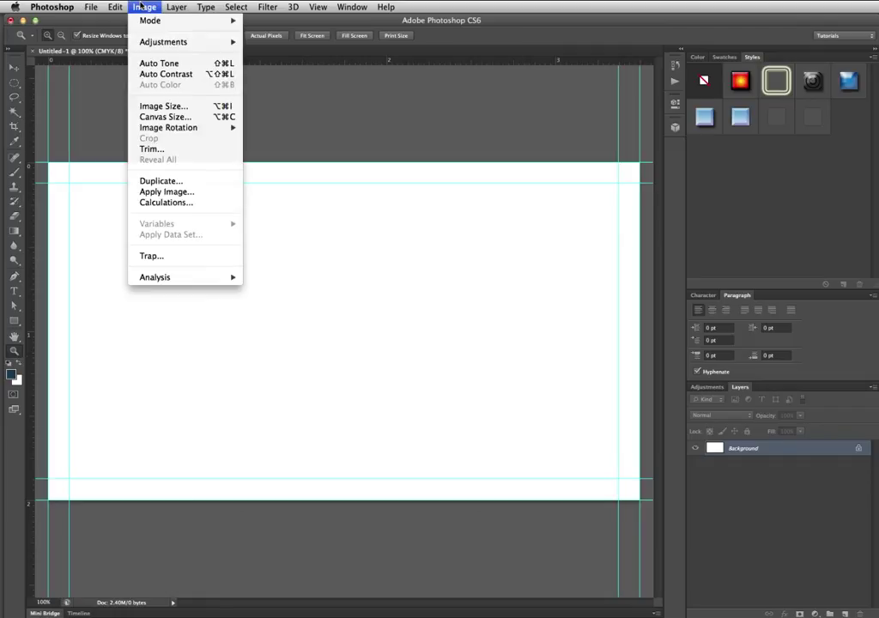
{"action": "left_click", "coordinate": [154, 118]}
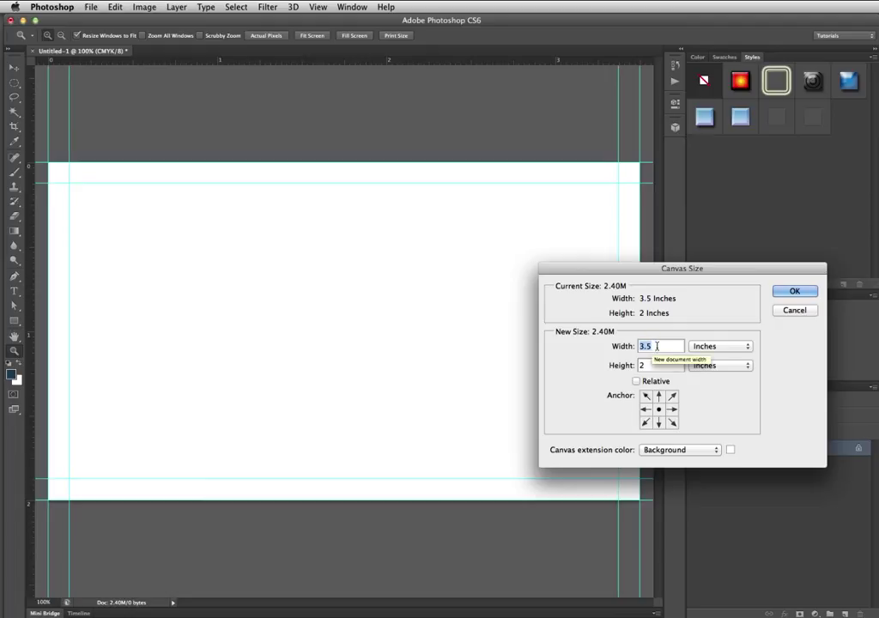
{"action": "type", "text": "3.75"}
{"action": "key", "text": "Tab"}
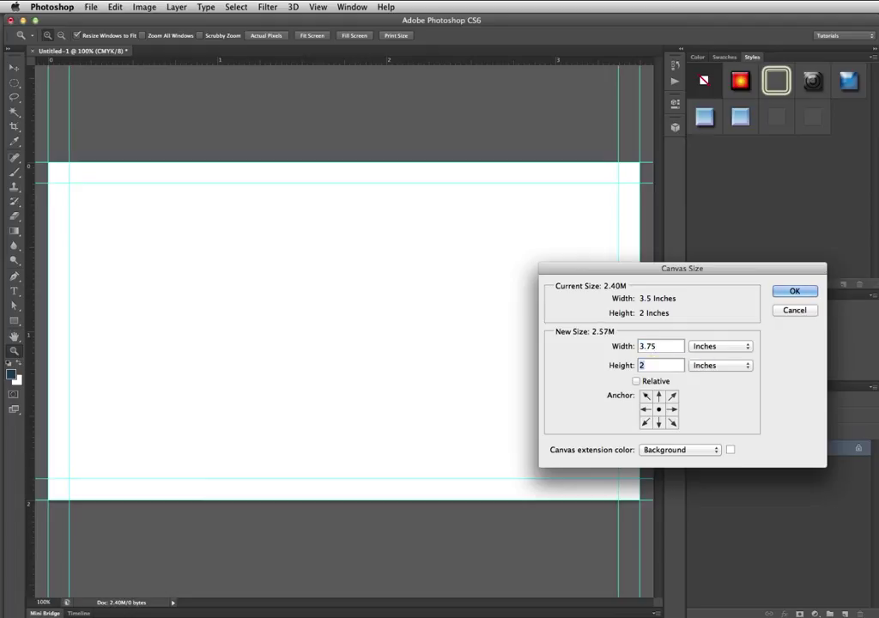
{"action": "type", "text": "2.25"}
{"action": "key", "text": "Return"}
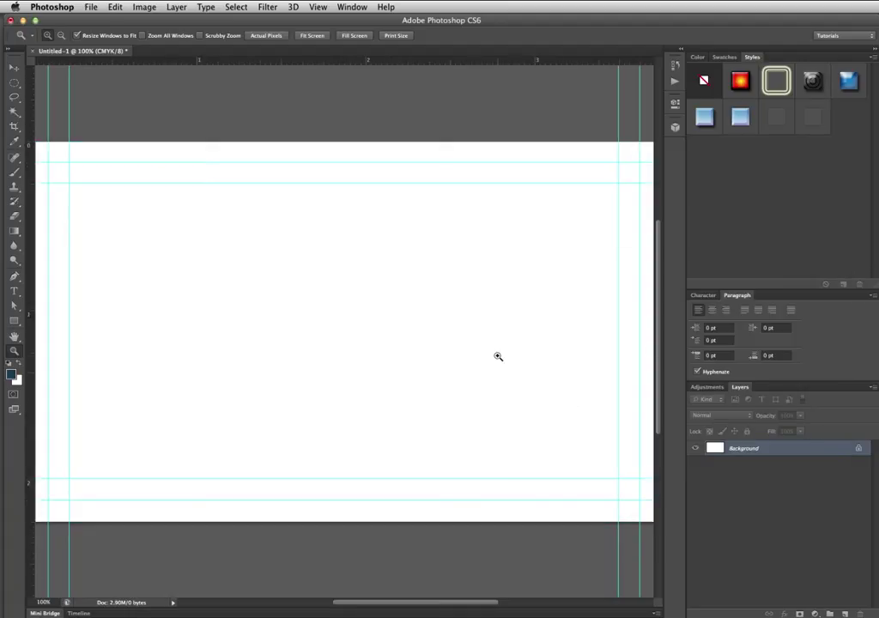
{"action": "key", "text": "super+0"}
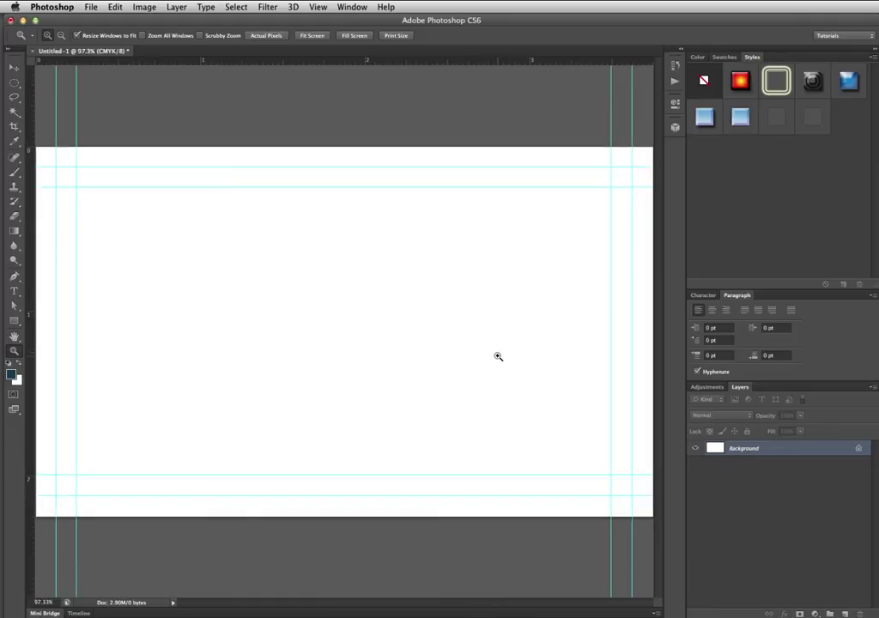
{"action": "key", "text": "super+minus"}
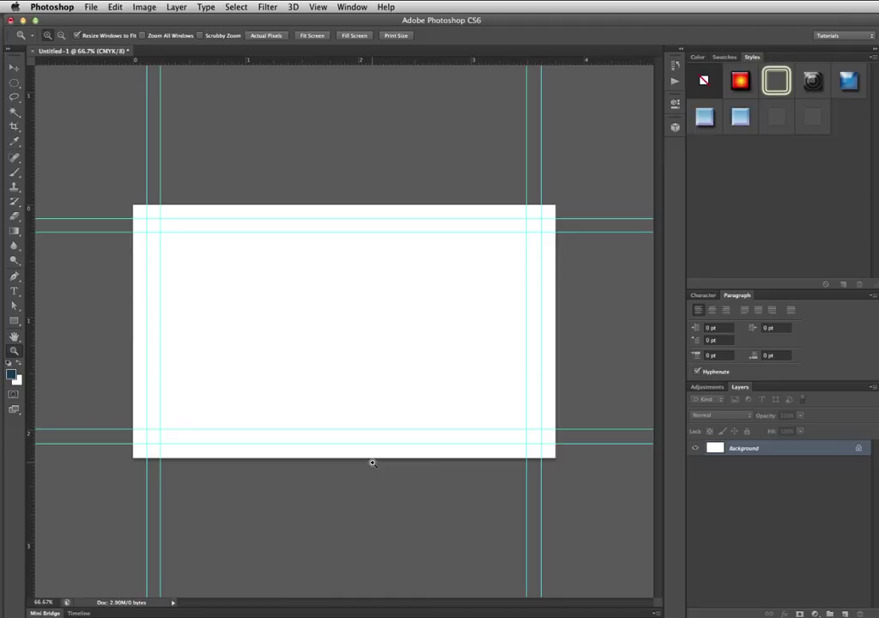
- Add guides along the left, bottom, right and top edges of the 3.75 × 2.25 canvas
{"action": "left_click_drag", "start_coordinate": [30, 471], "coordinate": [134, 466]}
{"action": "left_click_drag", "start_coordinate": [234, 53], "coordinate": [324, 456]}
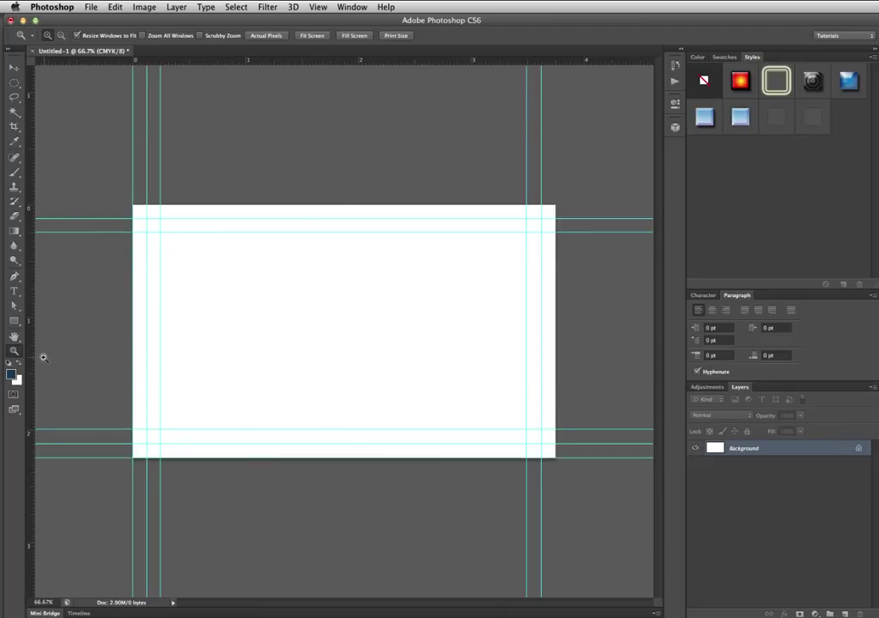
{"action": "left_click_drag", "start_coordinate": [31, 360], "coordinate": [555, 380]}
{"action": "left_click_drag", "start_coordinate": [446, 62], "coordinate": [449, 204]}
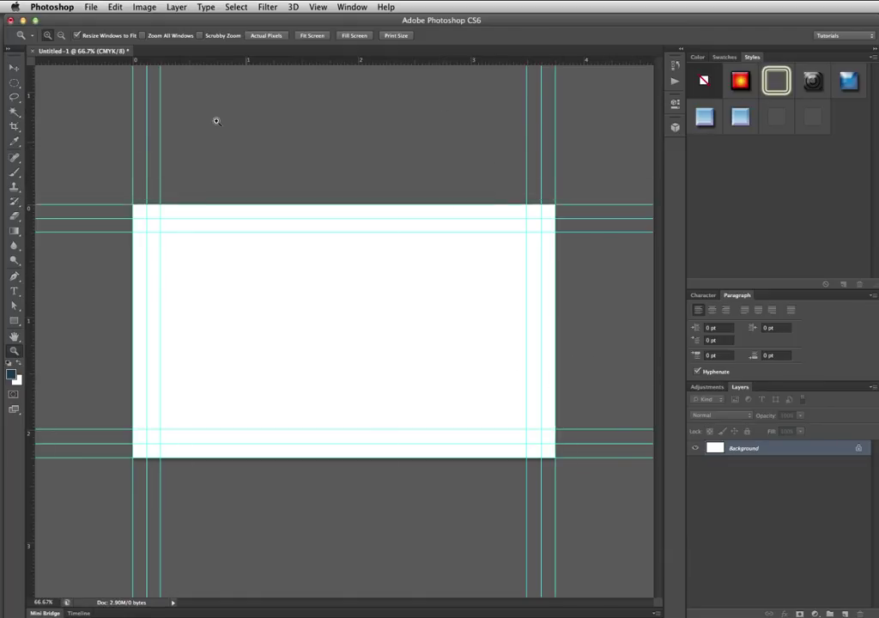
- Resize the canvas to 8.5 × 11 inch letter size and zoom in on the card guides
{"action": "left_click", "coordinate": [143, 7]}
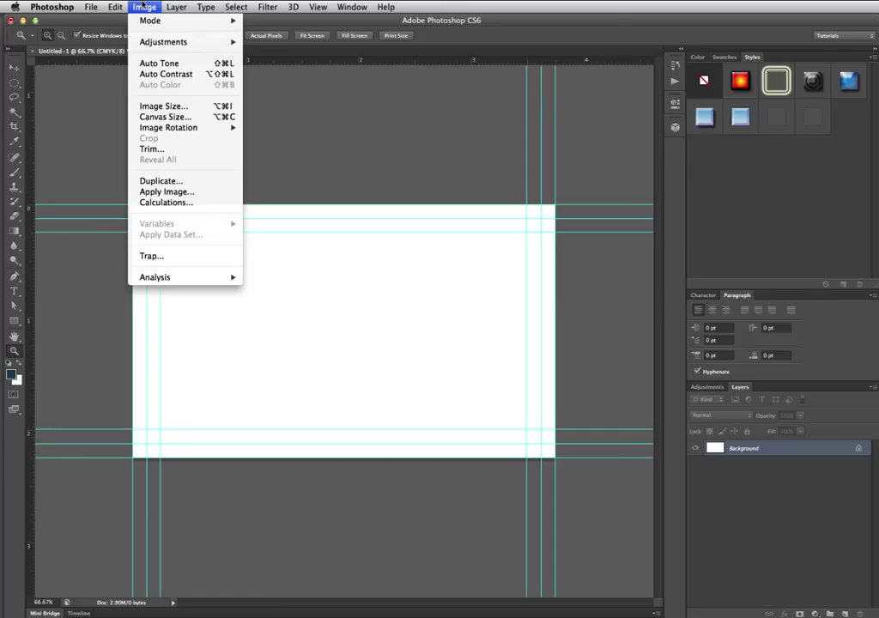
{"action": "left_click", "coordinate": [186, 118]}
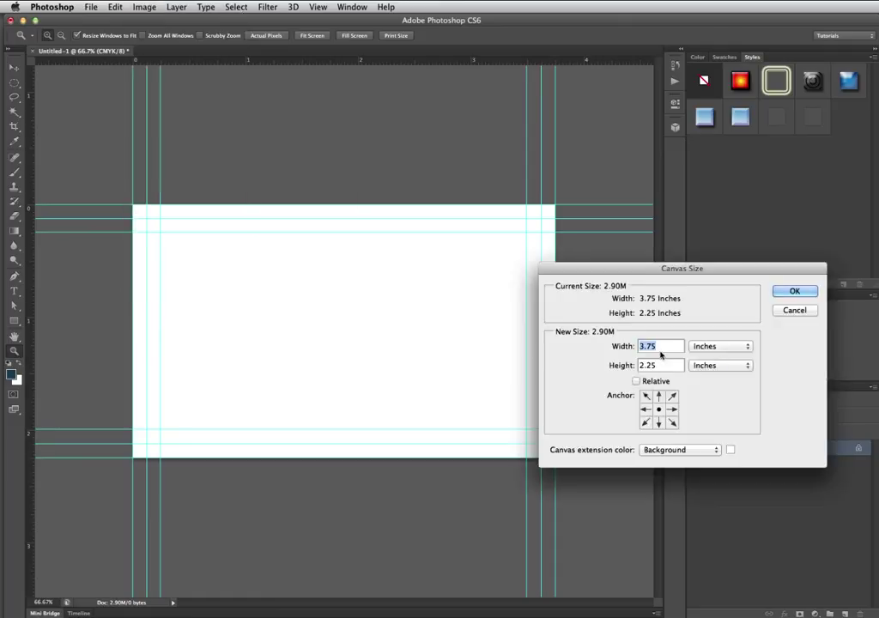
{"action": "type", "text": "80"}
{"action": "key", "text": "BackSpace"}
{"action": "type", "text": ".5"}
{"action": "key", "text": "Tab"}
{"action": "type", "text": "11"}
{"action": "key", "text": "Return"}
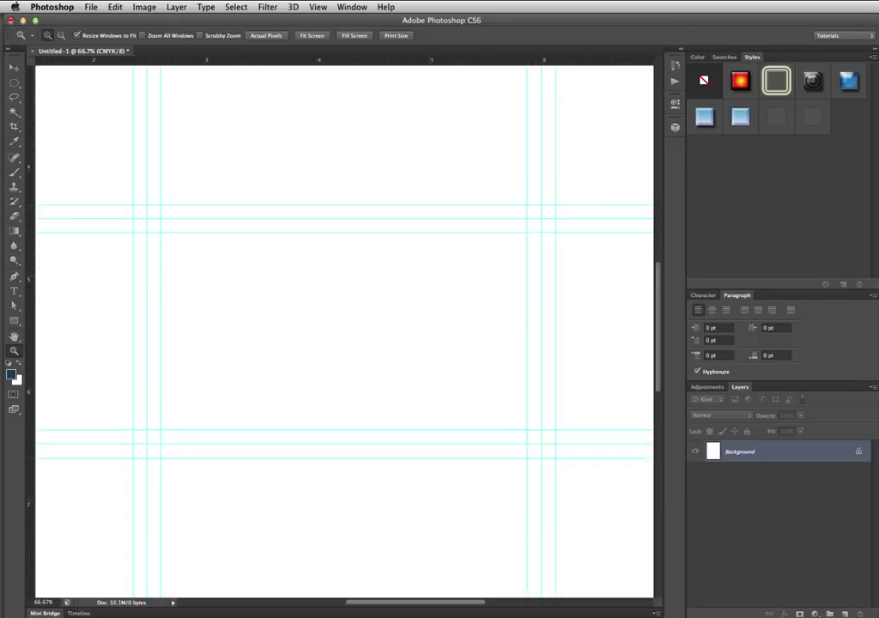
{"action": "key", "text": "super+0"}
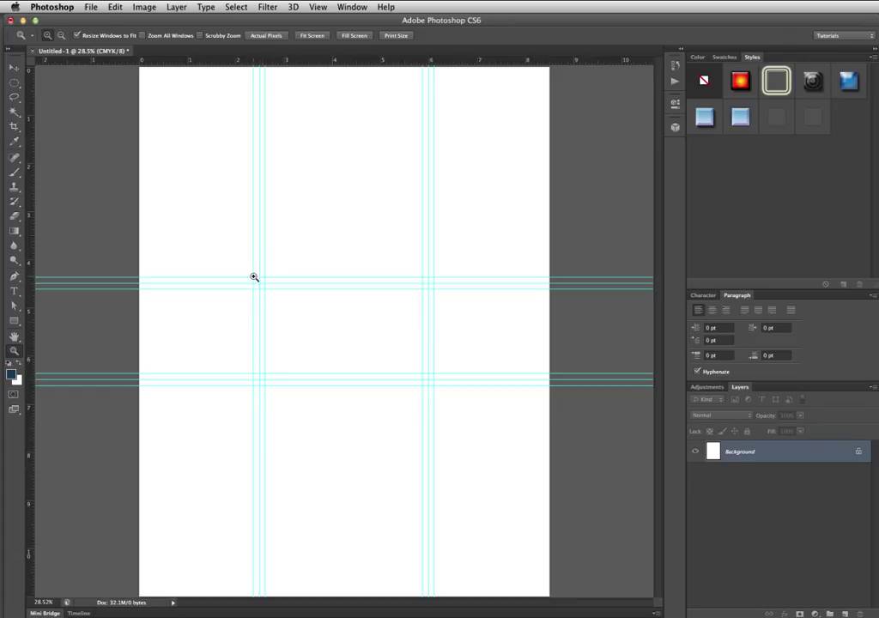
{"action": "left_click_drag", "start_coordinate": [325, 363], "coordinate": [323, 361]}
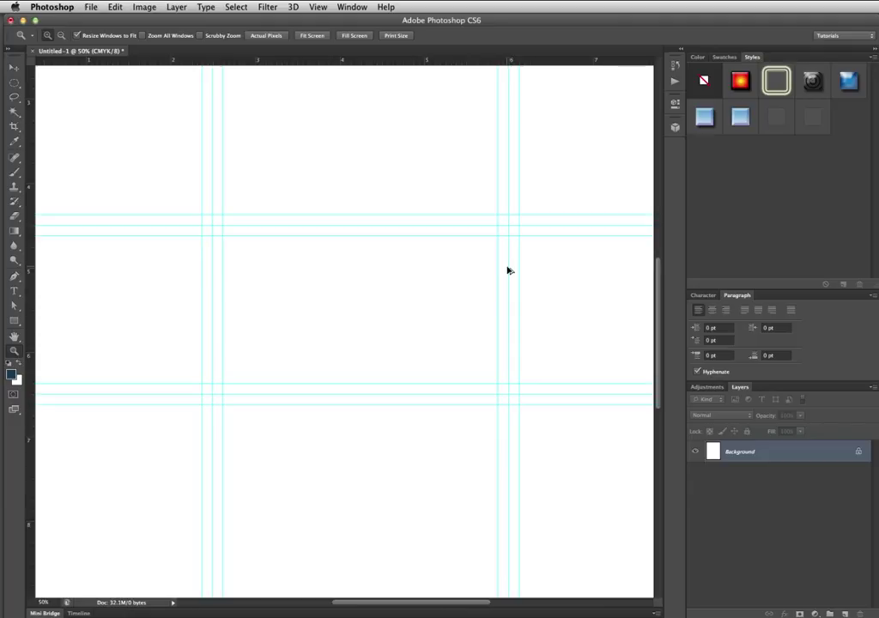
- Add a new layer and set the Rectangle tool to no fill with a black 1 pt stroke
{"action": "key", "text": "alt+shift+super+n"}
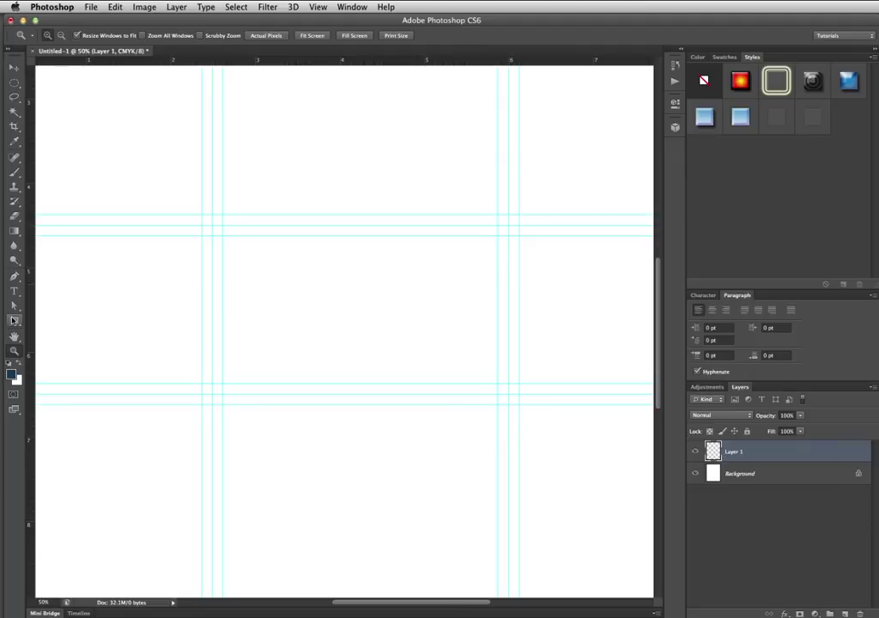
{"action": "left_click_drag", "start_coordinate": [14, 320], "coordinate": [14, 321]}
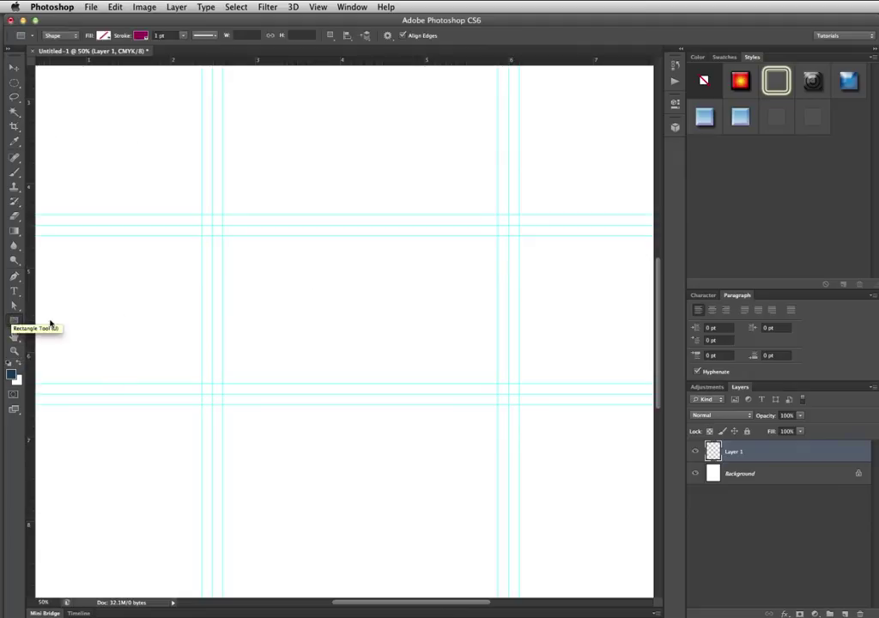
{"action": "left_click", "coordinate": [104, 37]}
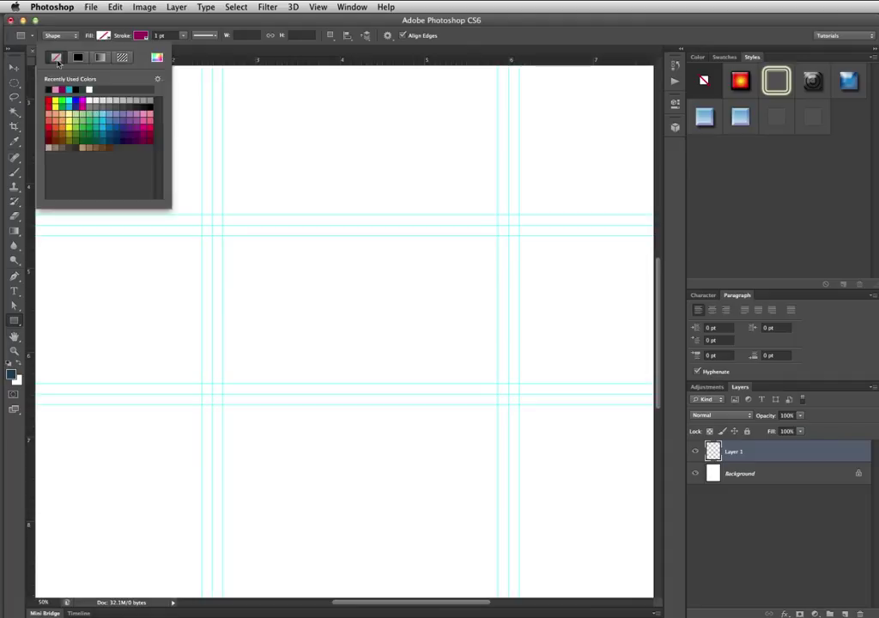
{"action": "left_click", "coordinate": [100, 38]}
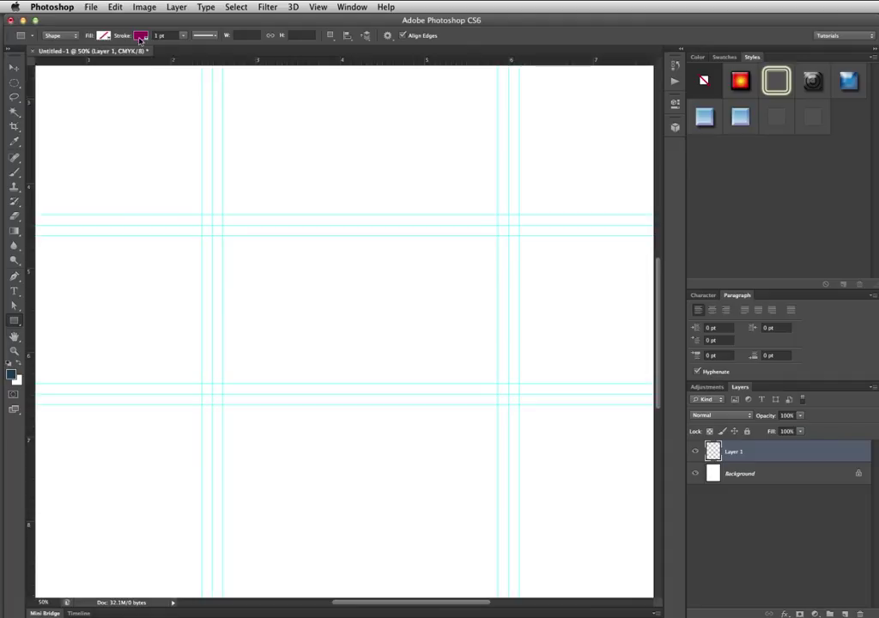
{"action": "left_click", "coordinate": [141, 36]}
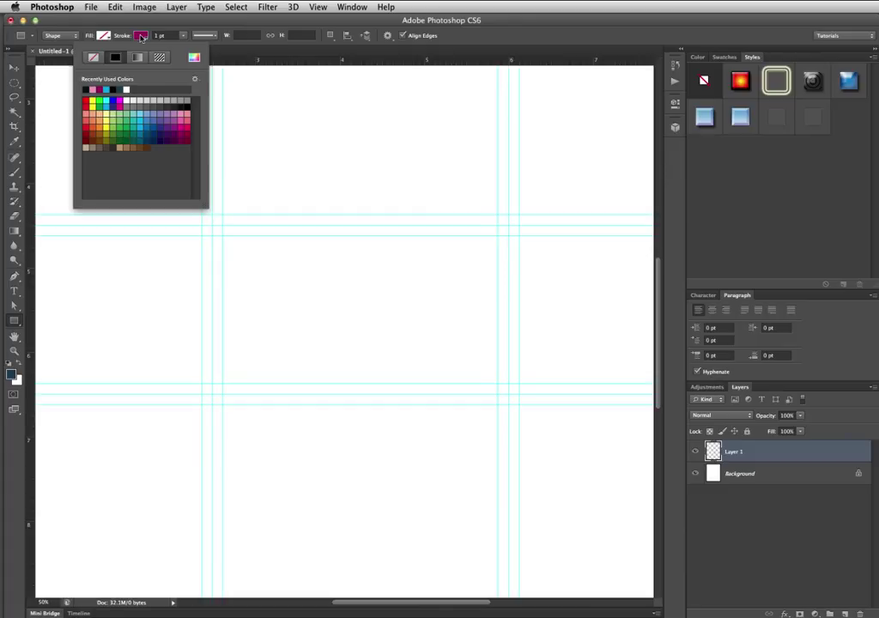
{"action": "left_click", "coordinate": [188, 104]}
{"action": "left_click", "coordinate": [159, 35]}
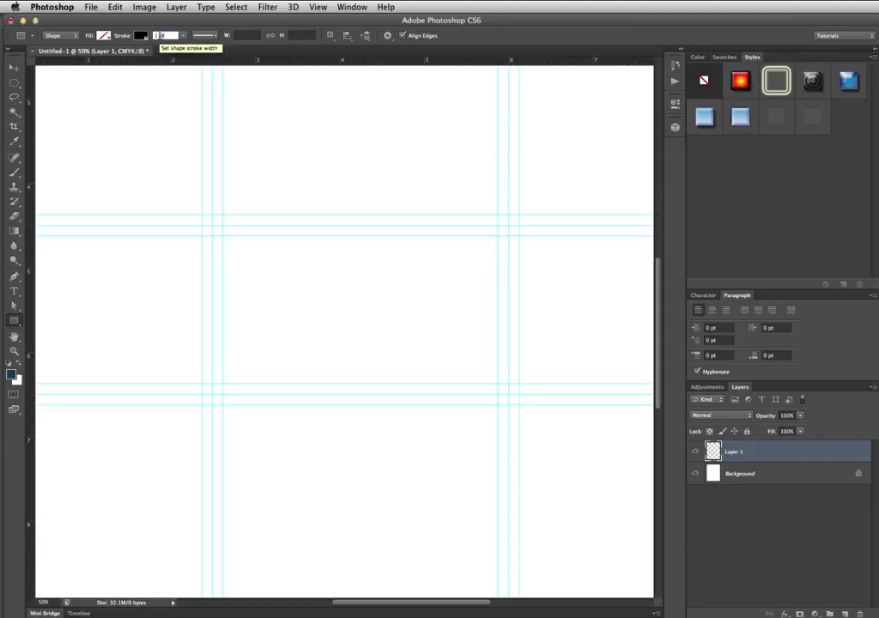
{"action": "key", "text": "Return"}
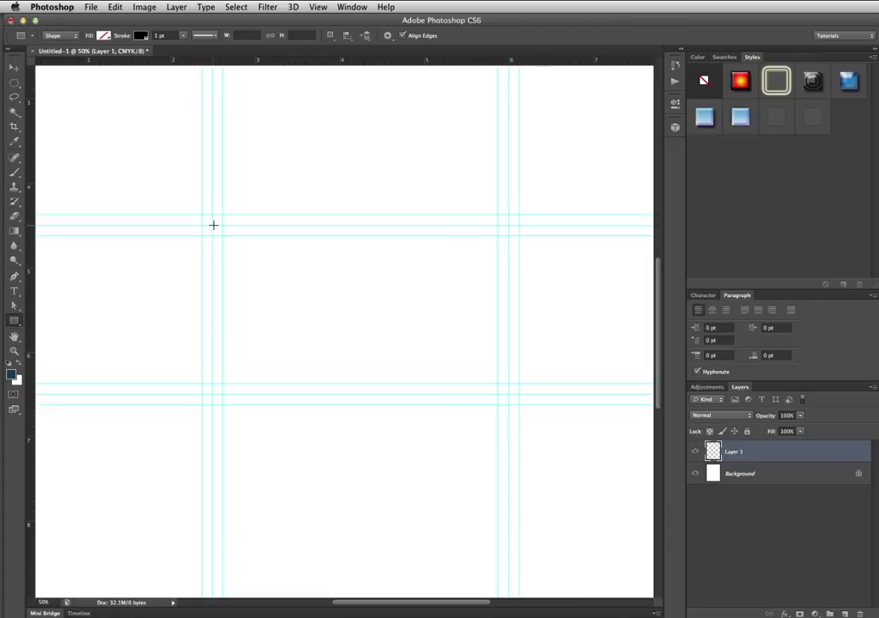
- Draw a 1050 × 600 px rectangle along the 3.5 × 2 inch guides
{"action": "left_click_drag", "start_coordinate": [213, 225], "coordinate": [508, 393]}
{"action": "left_click", "coordinate": [508, 393]}
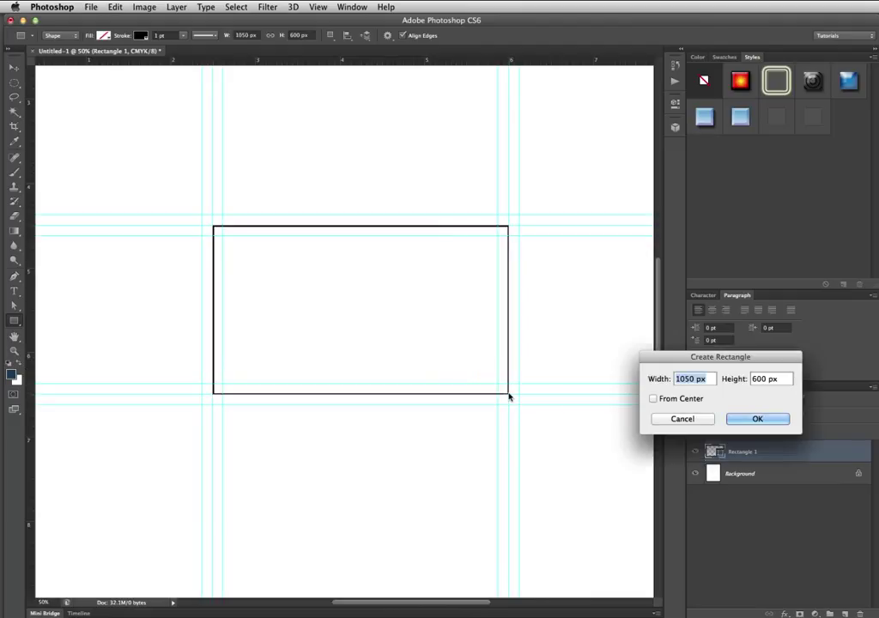
{"action": "left_click", "coordinate": [694, 419]}
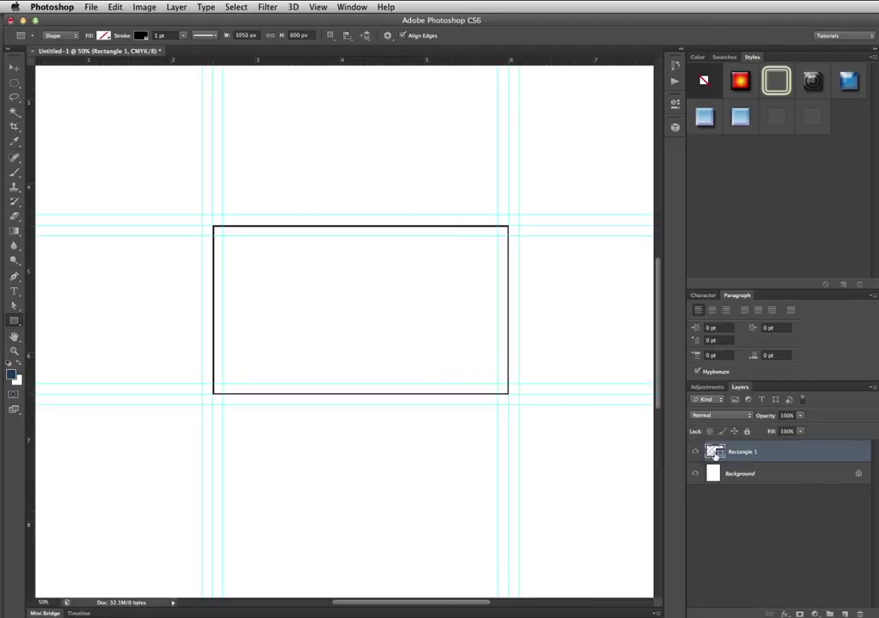
- Rename the rectangle's layer to Trim
{"action": "double_click", "coordinate": [745, 453]}
{"action": "key", "text": "BackSpace"}
{"action": "key", "text": "Return"}
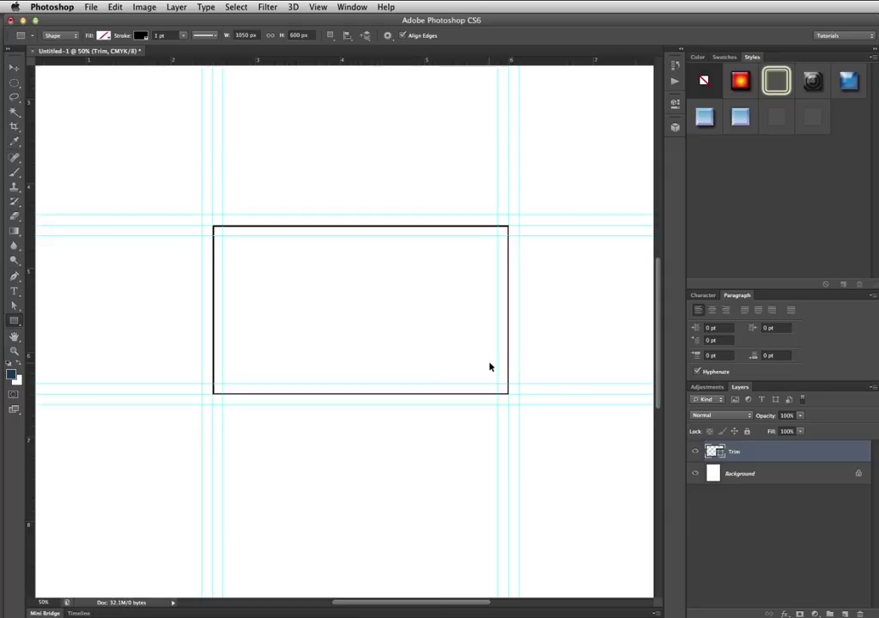
- Duplicate Trim, scale the copy out to the outer guides, fade it to 44% and name it Bleed
{"action": "key", "text": "super+j"}
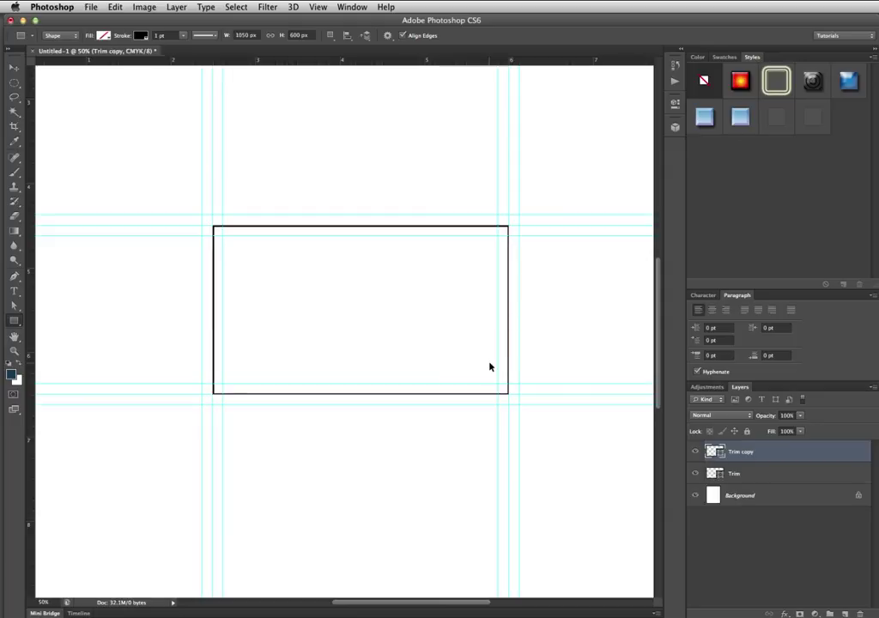
{"action": "key", "text": "super+t"}
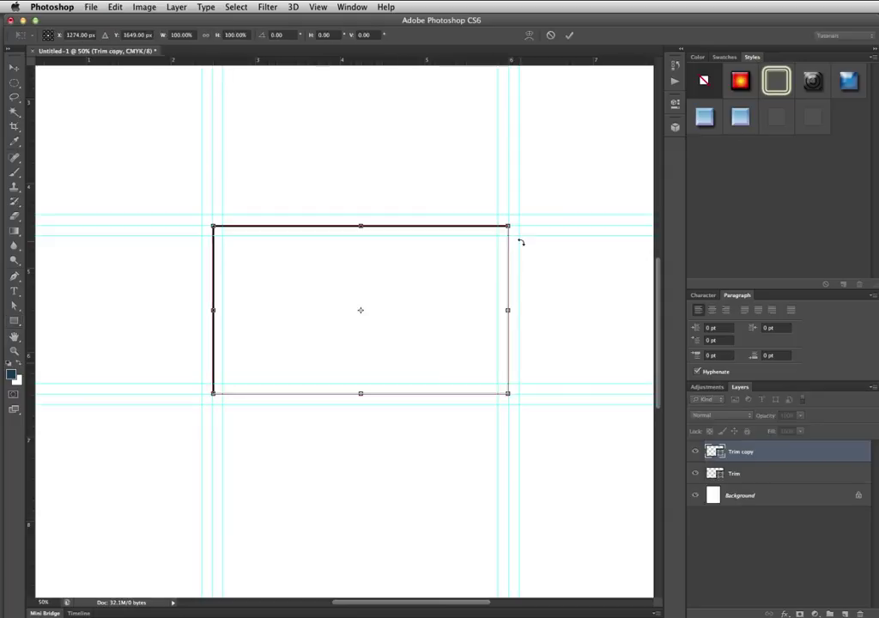
{"action": "left_click_drag", "start_coordinate": [507, 227], "coordinate": [522, 218]}
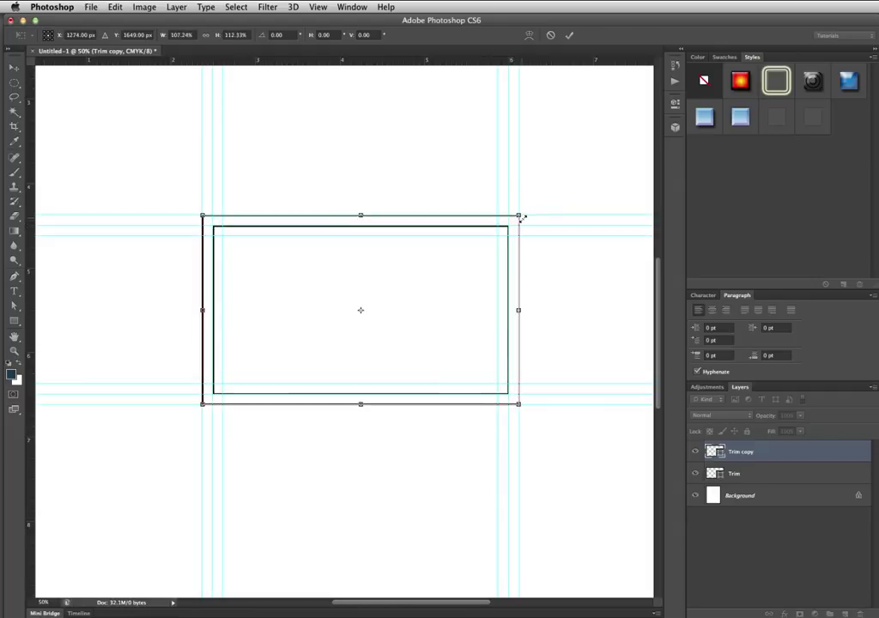
{"action": "key", "text": "Return"}
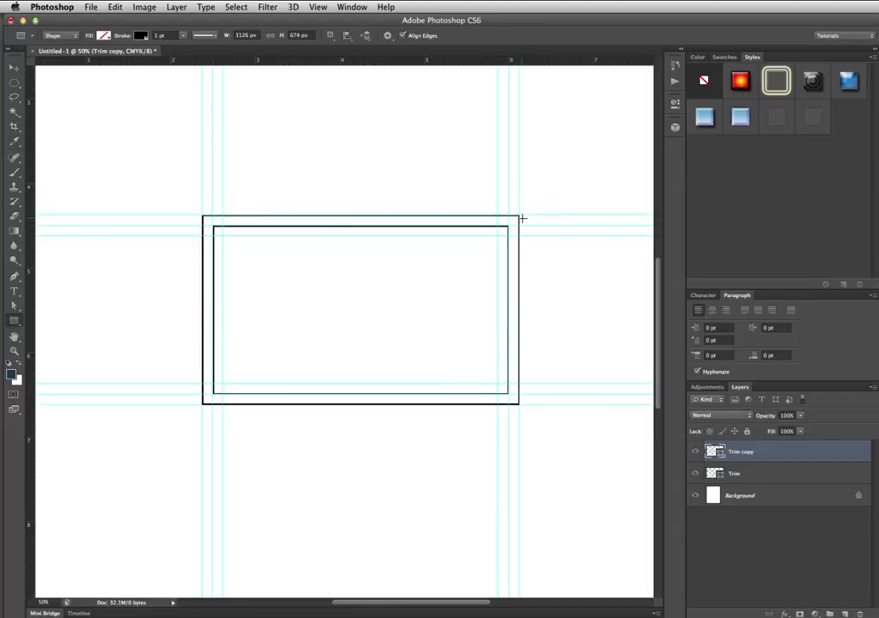
{"action": "left_click", "coordinate": [800, 415]}
{"action": "left_click_drag", "start_coordinate": [800, 434], "coordinate": [770, 429]}
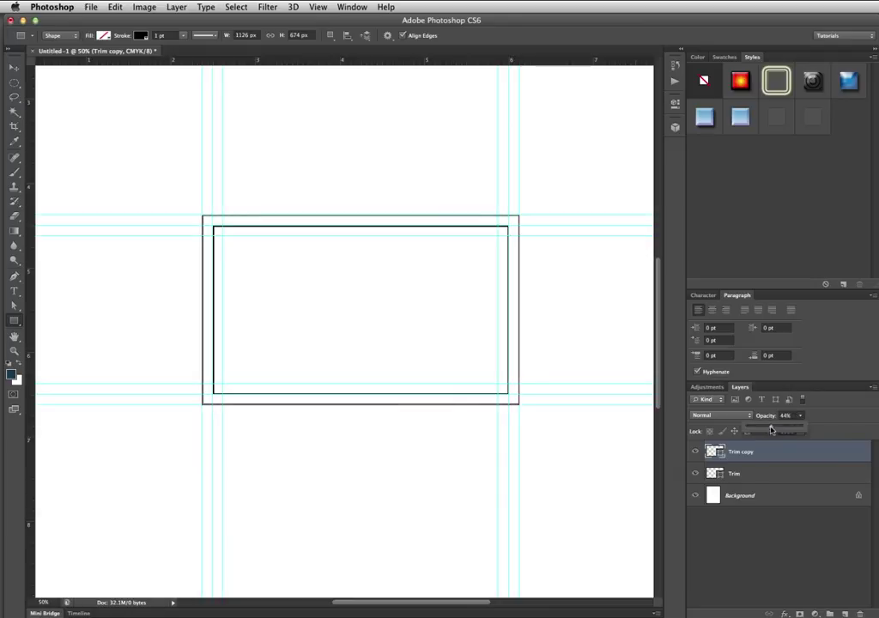
{"action": "double_click", "coordinate": [742, 453]}
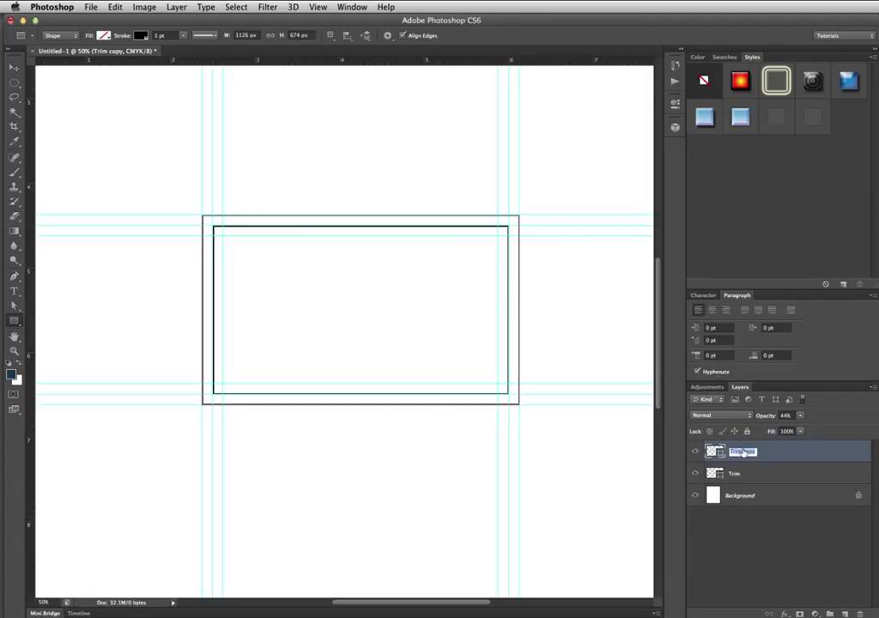
{"action": "type", "text": "Ileed"}
{"action": "key", "text": "Return"}
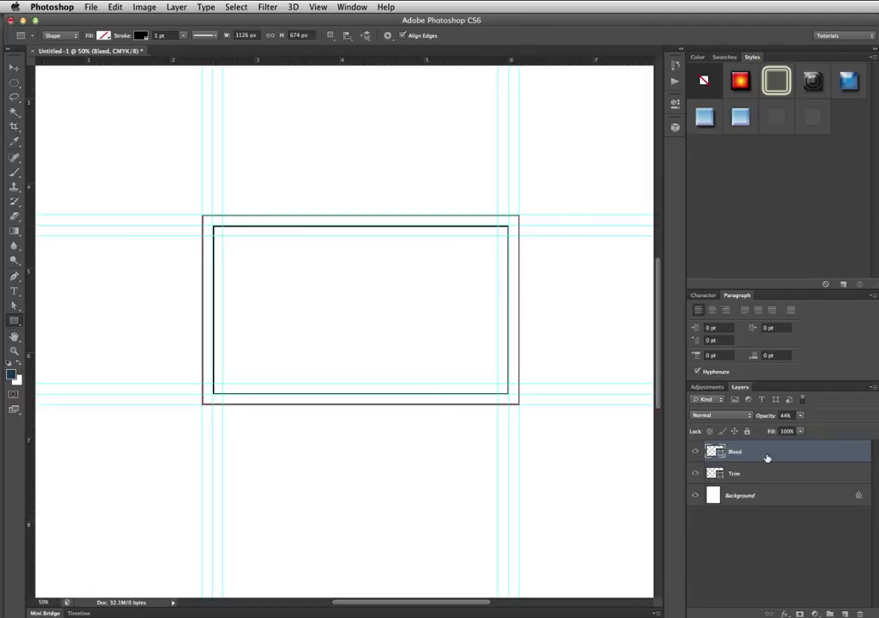
- Duplicate Bleed, shrink the copy inside the Trim outline and name it Safe area
{"action": "key", "text": "super+j"}
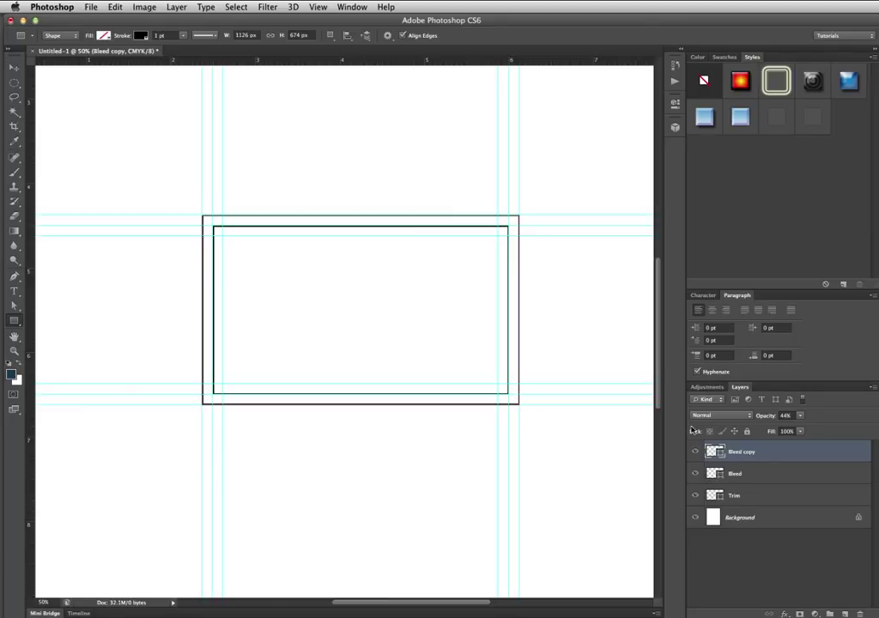
{"action": "key", "text": "super+t"}
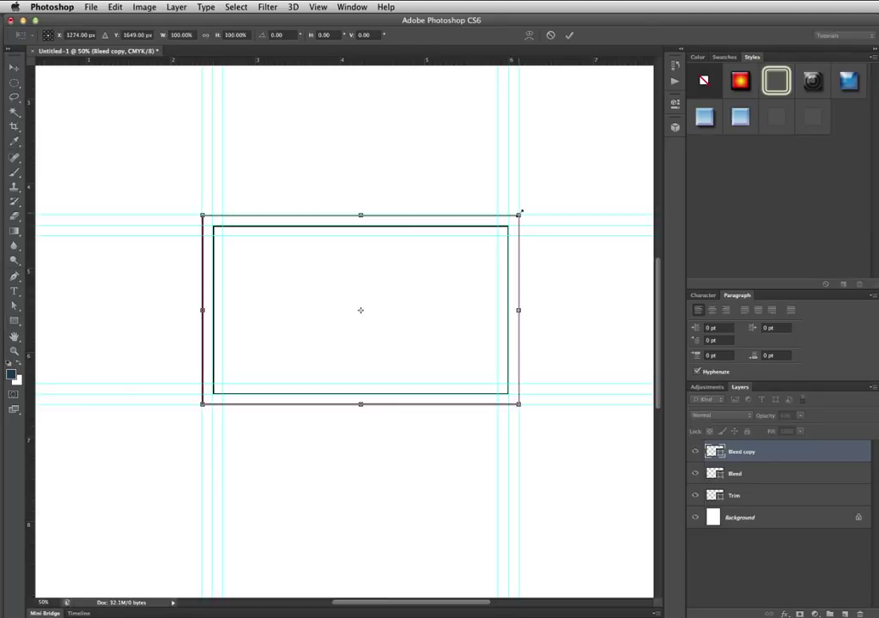
{"action": "left_click_drag", "start_coordinate": [521, 211], "coordinate": [497, 237]}
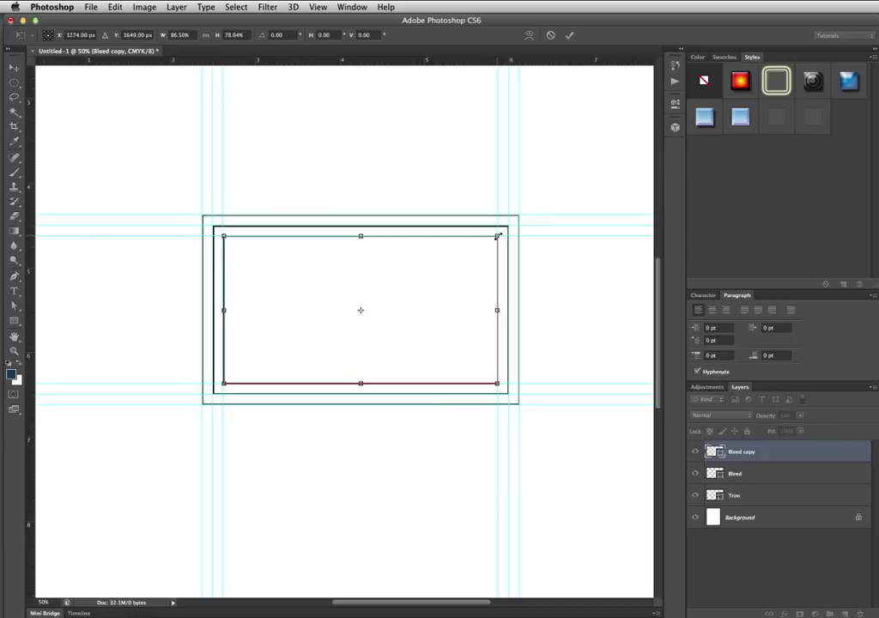
{"action": "key", "text": "Return"}
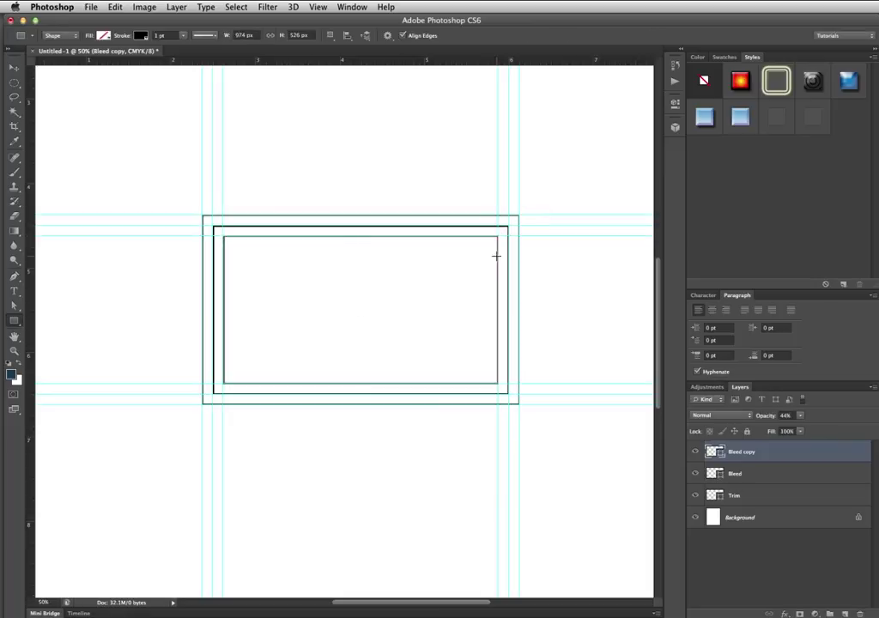
{"action": "double_click", "coordinate": [743, 451]}
{"action": "type", "text": "L"}
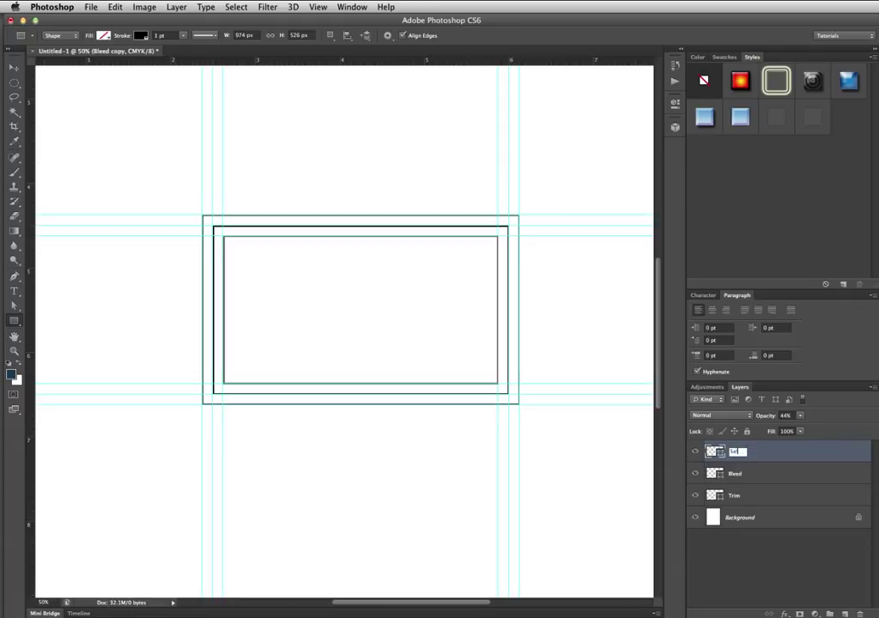
{"action": "type", "text": "afe area"}
{"action": "key", "text": "Return"}
- Colour the Safe area rectangle's outline cyan
{"action": "left_click", "coordinate": [696, 452]}
{"action": "left_click", "coordinate": [696, 451]}
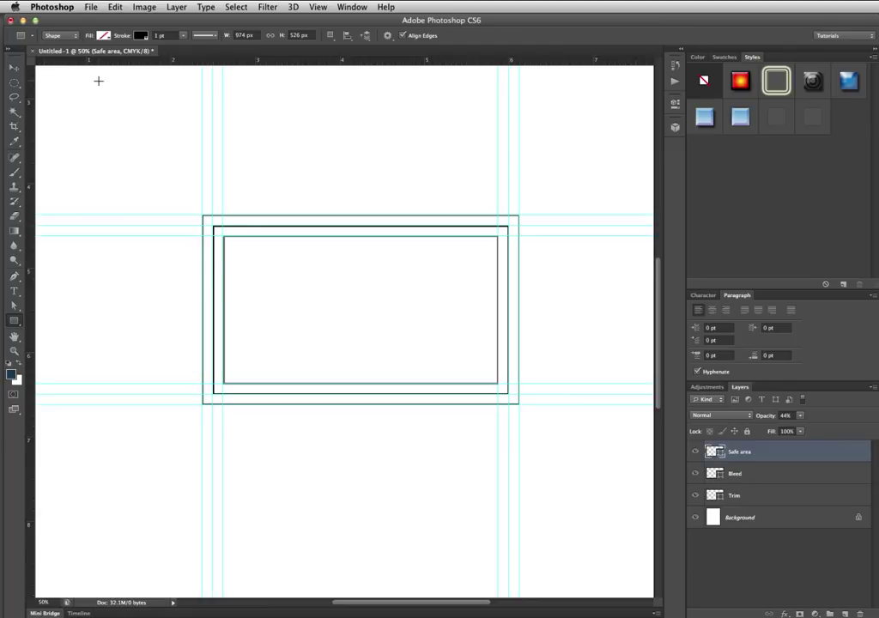
{"action": "left_click", "coordinate": [139, 34]}
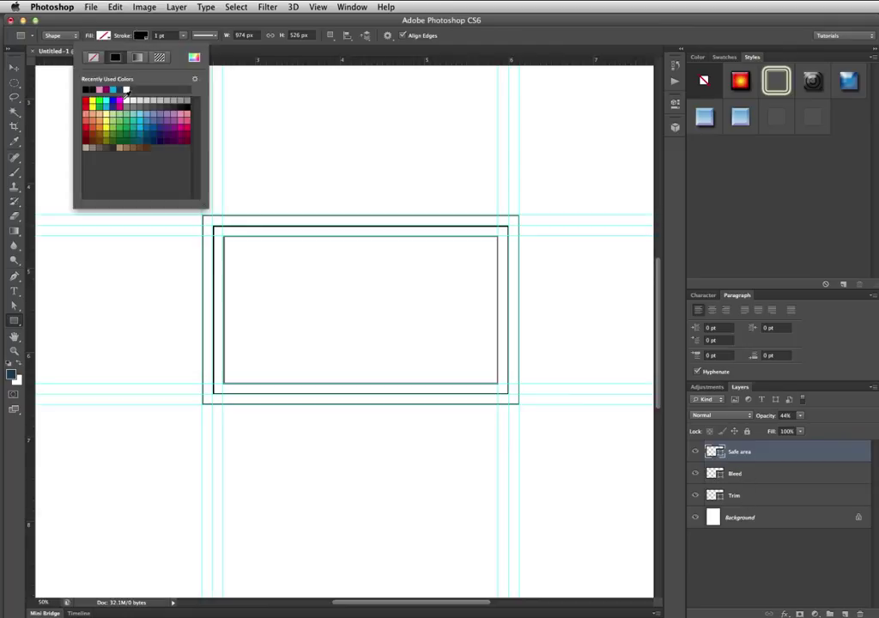
{"action": "left_click", "coordinate": [114, 90]}
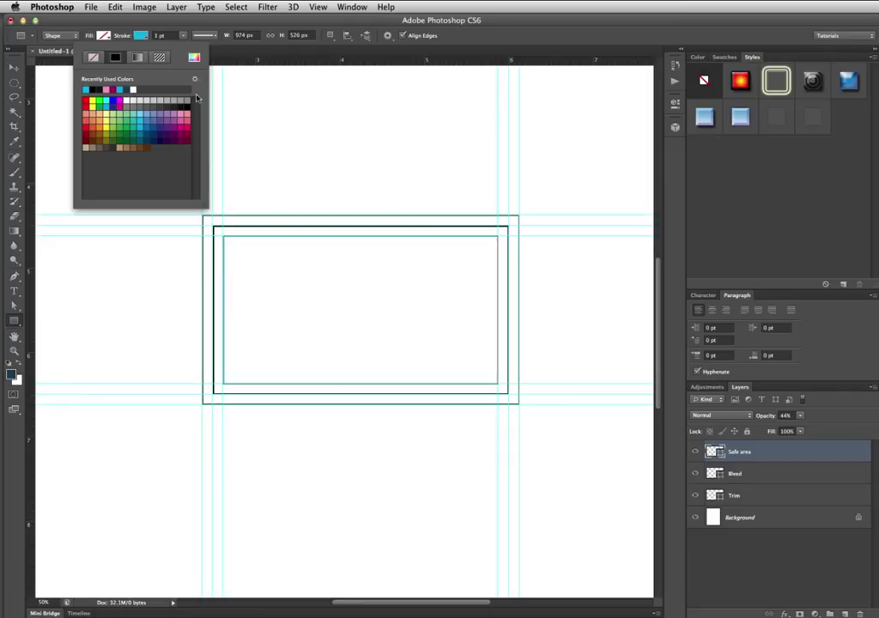
{"action": "left_click", "coordinate": [744, 496]}
- Colour the Trim rectangle's outline crimson and reselect the Background layer
{"action": "left_click", "coordinate": [744, 497]}
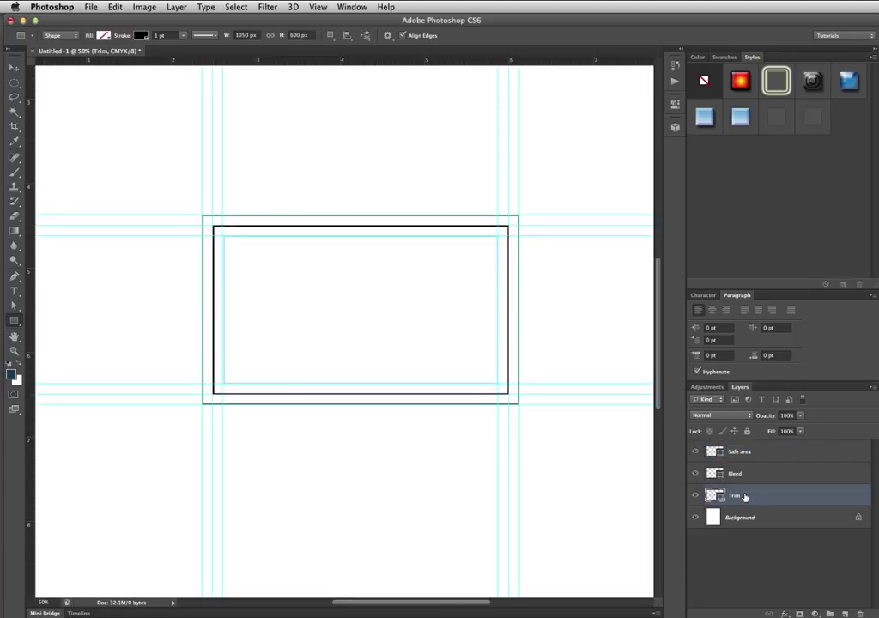
{"action": "left_click", "coordinate": [140, 35]}
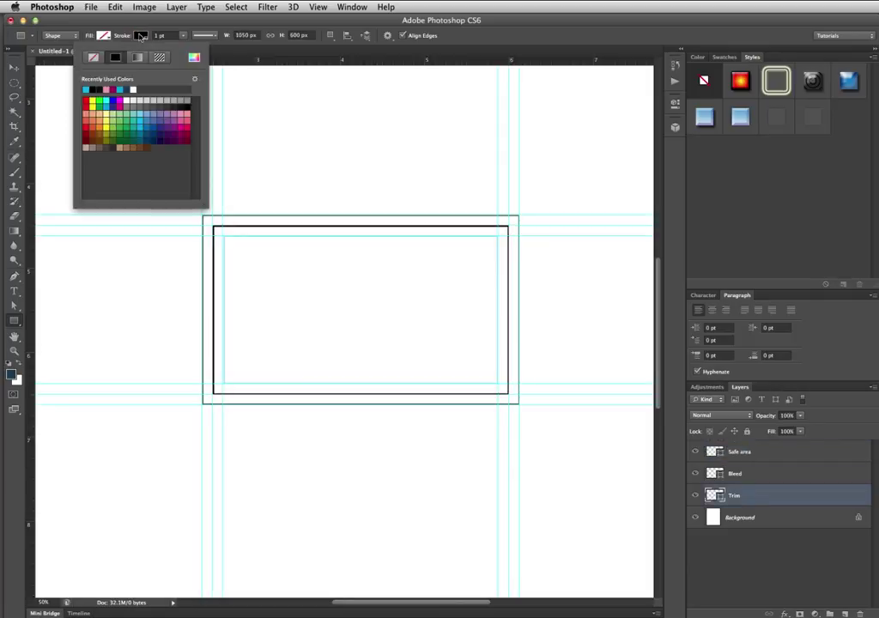
{"action": "left_click", "coordinate": [181, 126]}
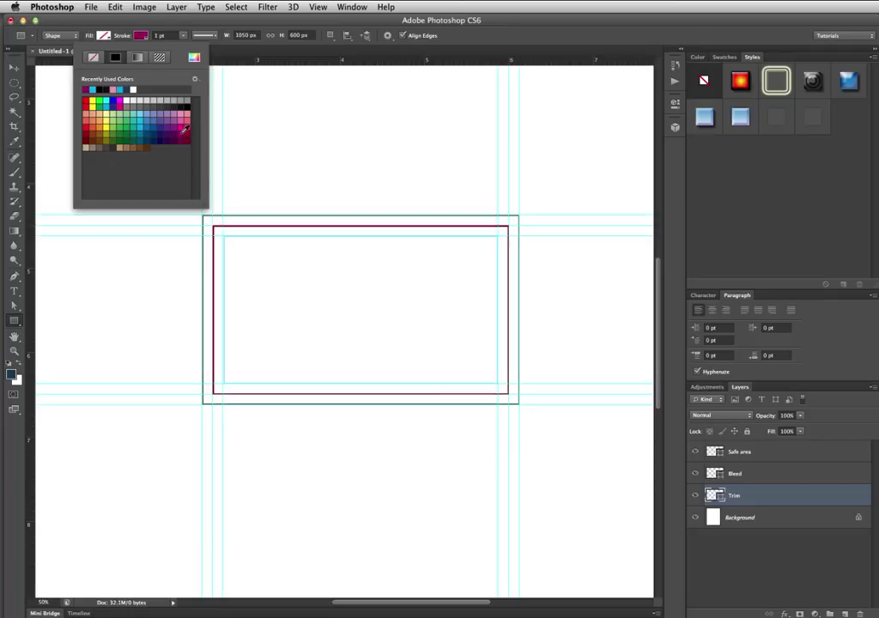
{"action": "left_click", "coordinate": [769, 528]}
{"action": "left_click", "coordinate": [767, 519]}
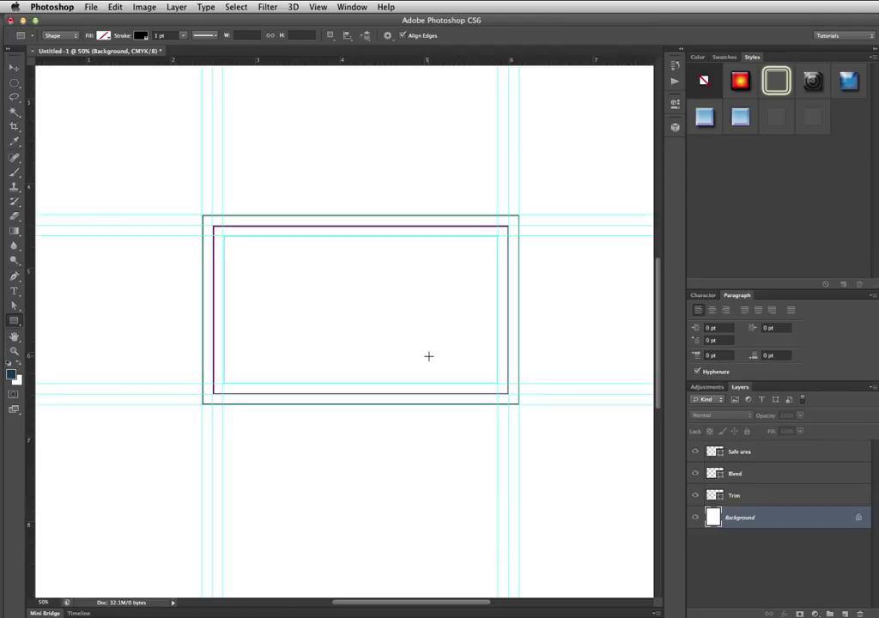
- Hide the guides and zoom in on the Bleed, Trim and Safe area outlines
{"action": "key", "text": "super+semicolon"}
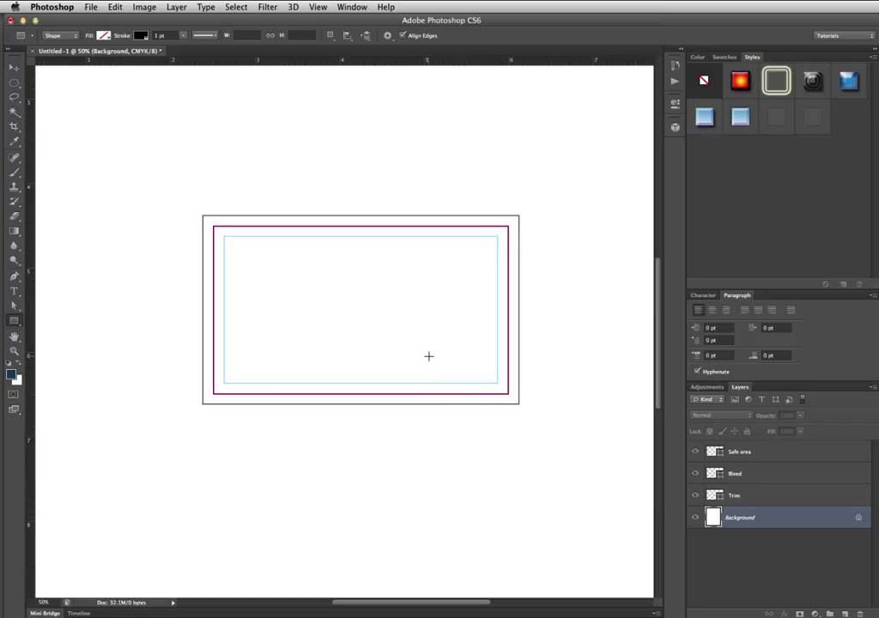
{"action": "key", "text": "z"}
{"action": "left_click", "coordinate": [434, 327]}
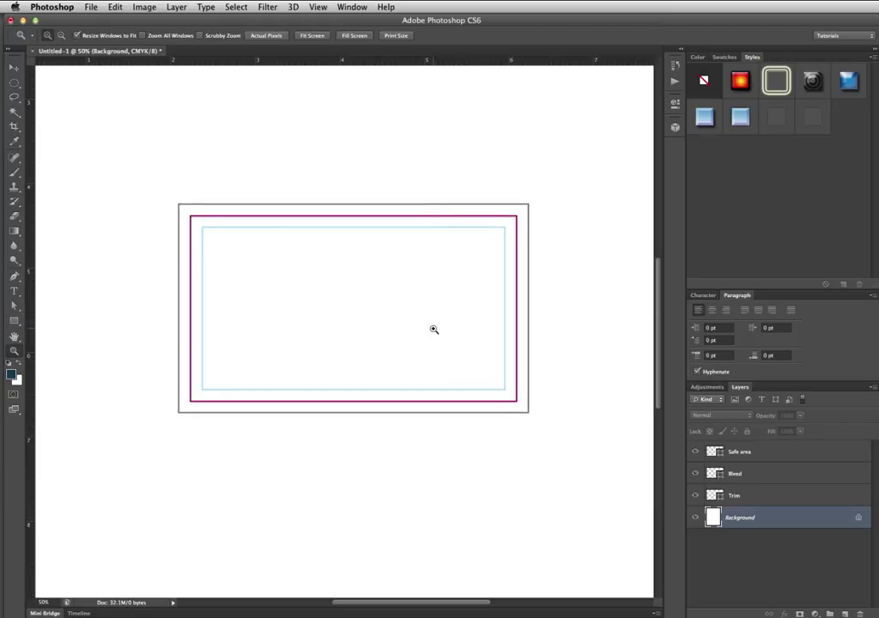
- Identify the Trim rectangle and set its outline back to black
{"action": "key", "text": "v"}
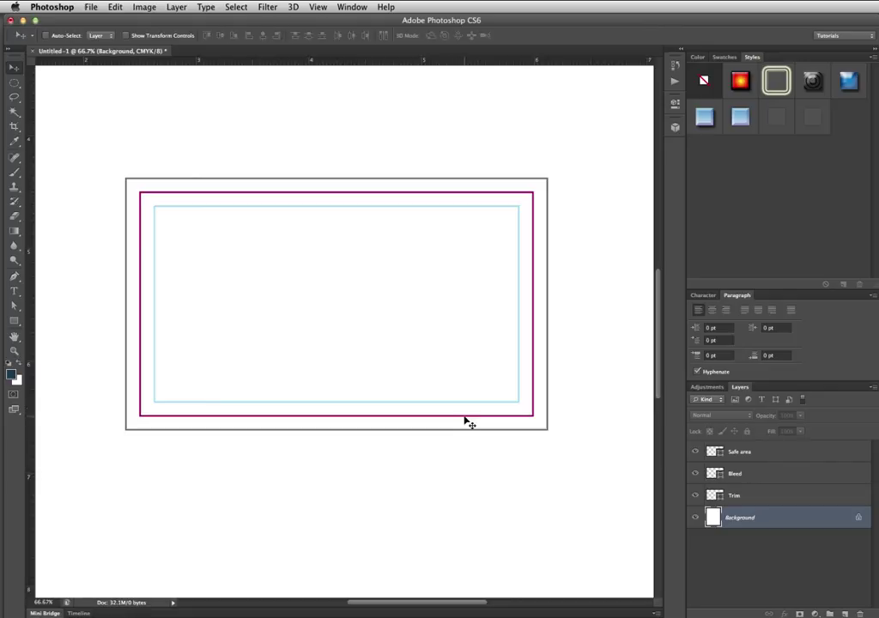
{"action": "left_click", "coordinate": [465, 418], "text": "ctrl"}
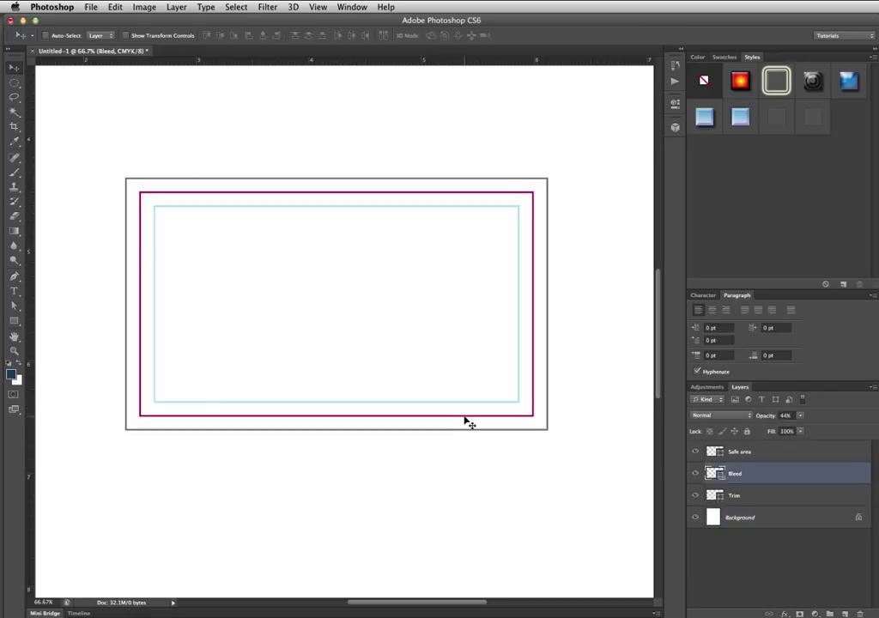
{"action": "left_click", "coordinate": [695, 474]}
{"action": "left_click", "coordinate": [695, 475]}
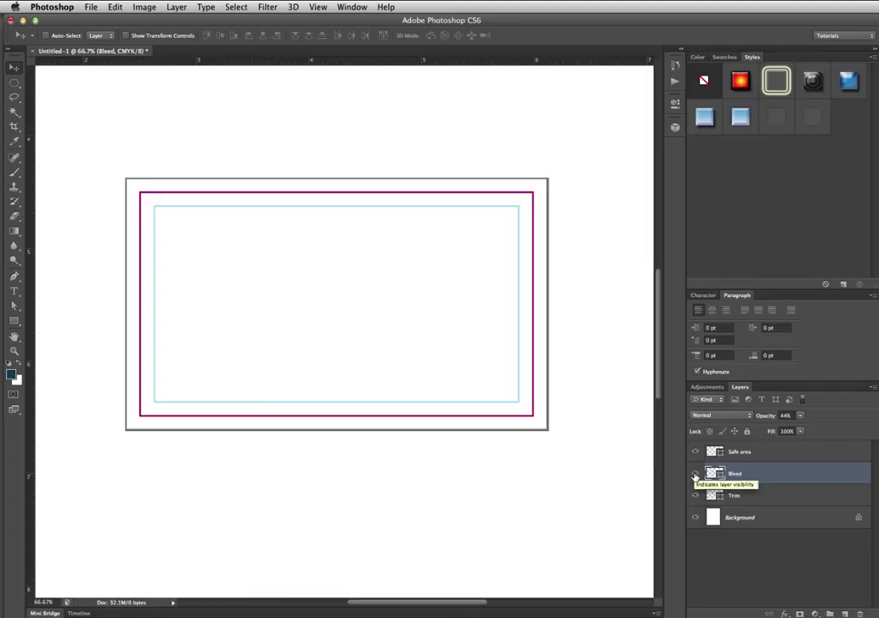
{"action": "left_click", "coordinate": [696, 497]}
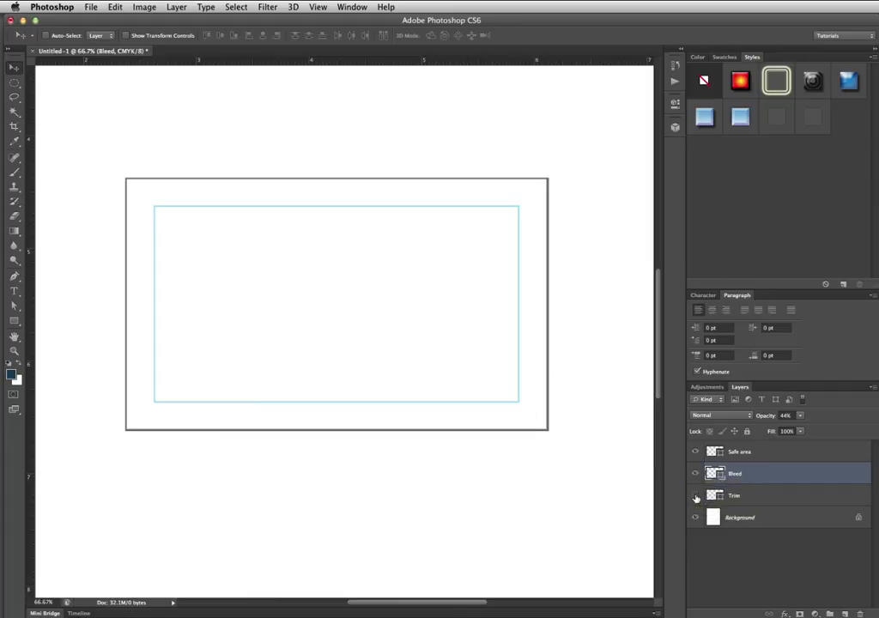
{"action": "left_click", "coordinate": [696, 497]}
{"action": "left_click", "coordinate": [745, 498]}
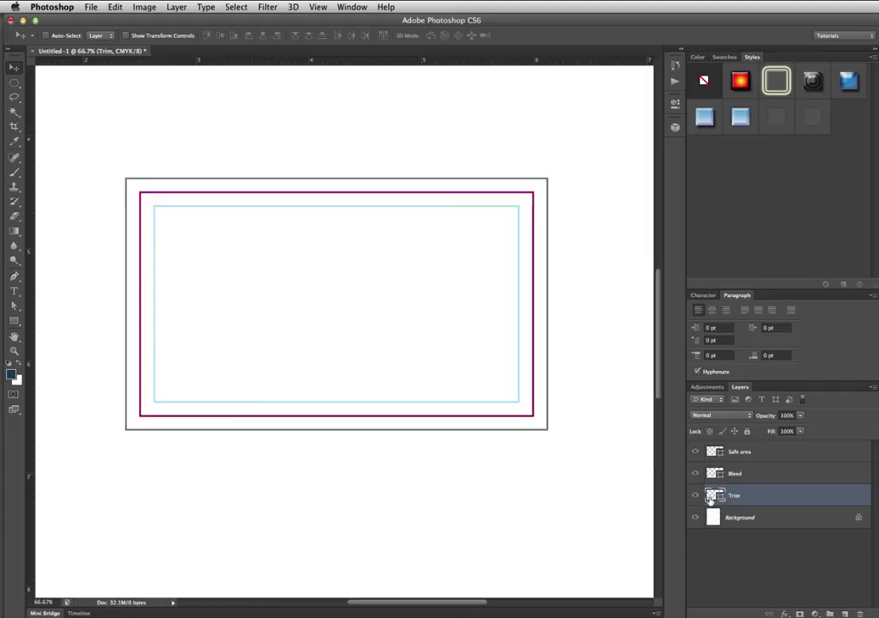
{"action": "double_click", "coordinate": [711, 498]}
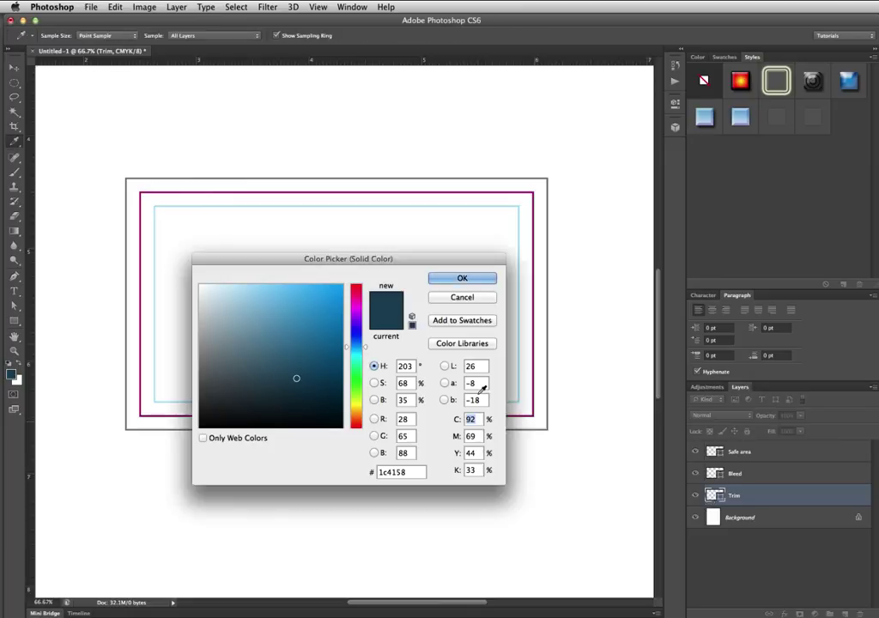
{"action": "left_click", "coordinate": [465, 297]}
{"action": "key", "text": "u"}
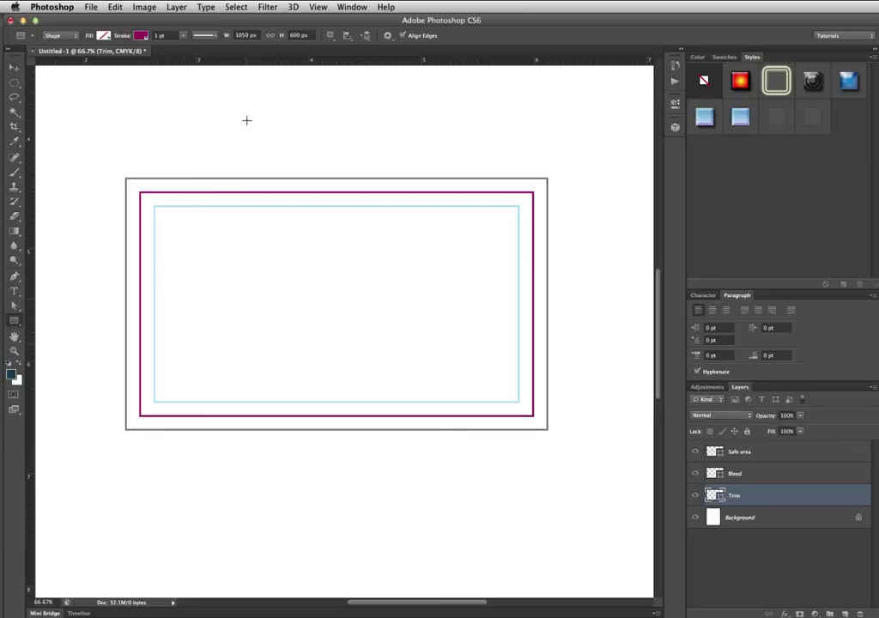
{"action": "left_click", "coordinate": [141, 36]}
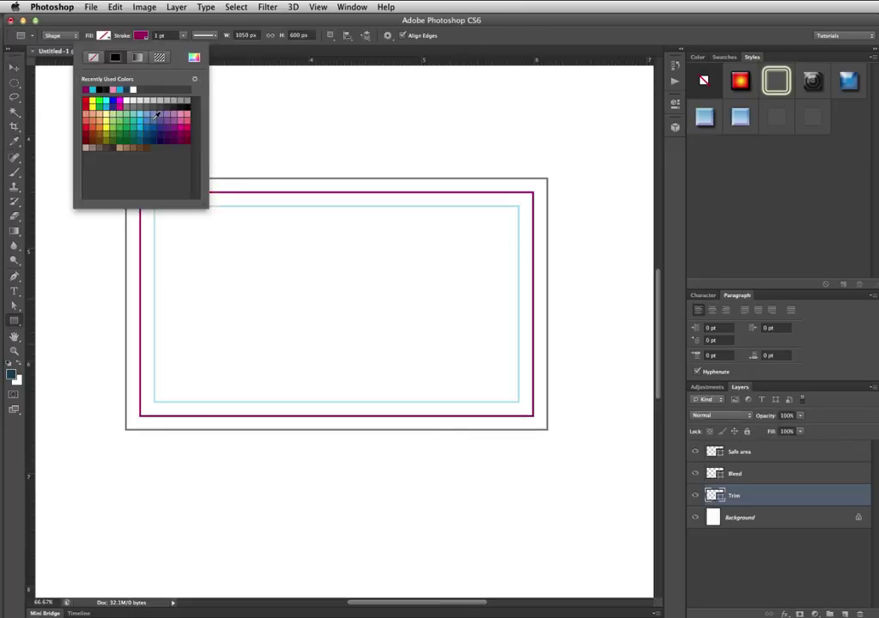
{"action": "left_click", "coordinate": [188, 102]}
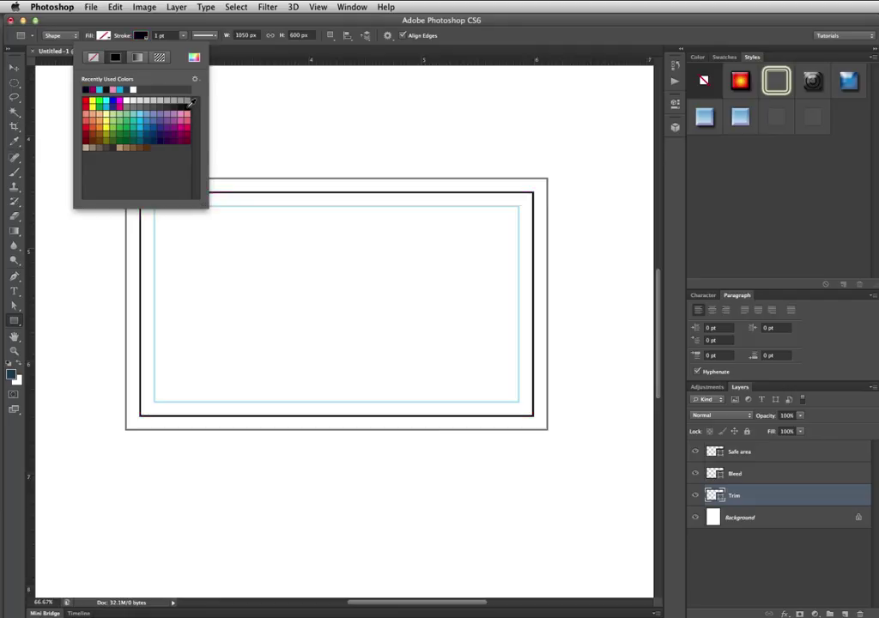
- Give the outer Bleed rectangle a pink outline
{"action": "left_click", "coordinate": [768, 475]}
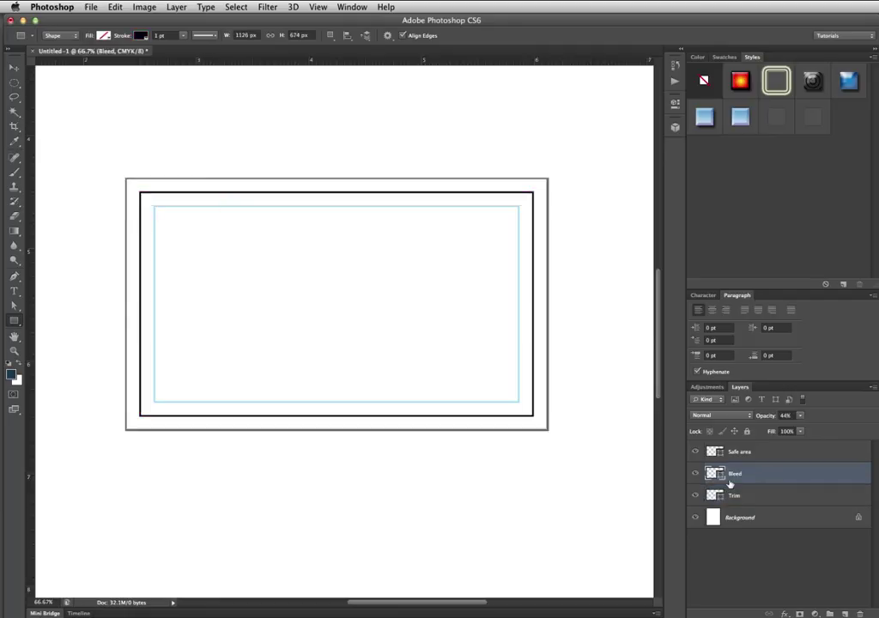
{"action": "left_click", "coordinate": [126, 36]}
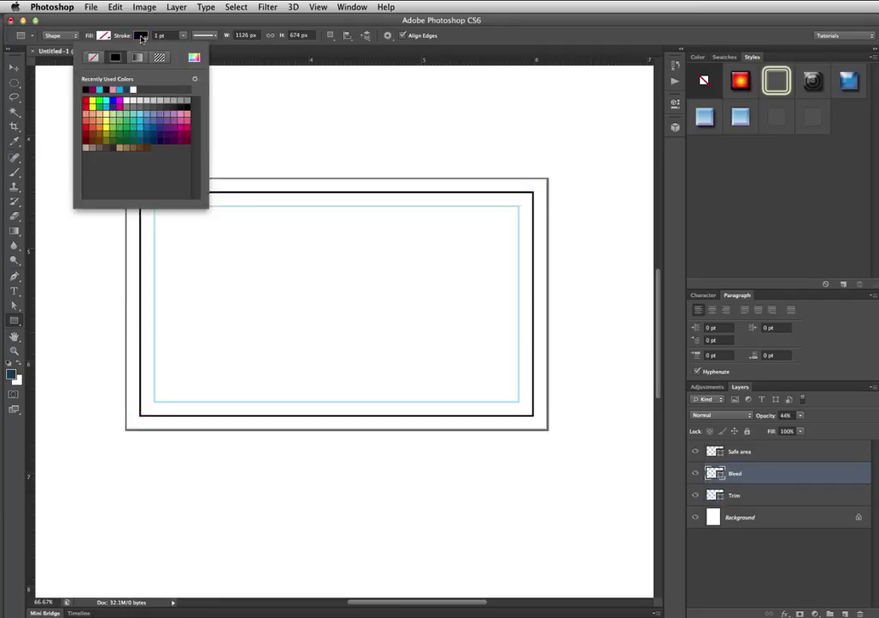
{"action": "left_click", "coordinate": [184, 132]}
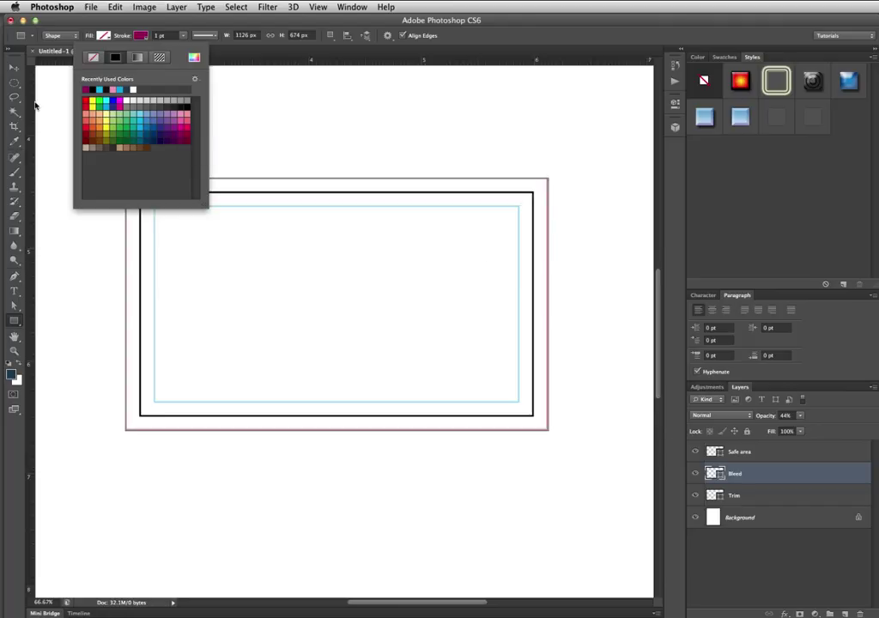
{"action": "left_click", "coordinate": [13, 67]}
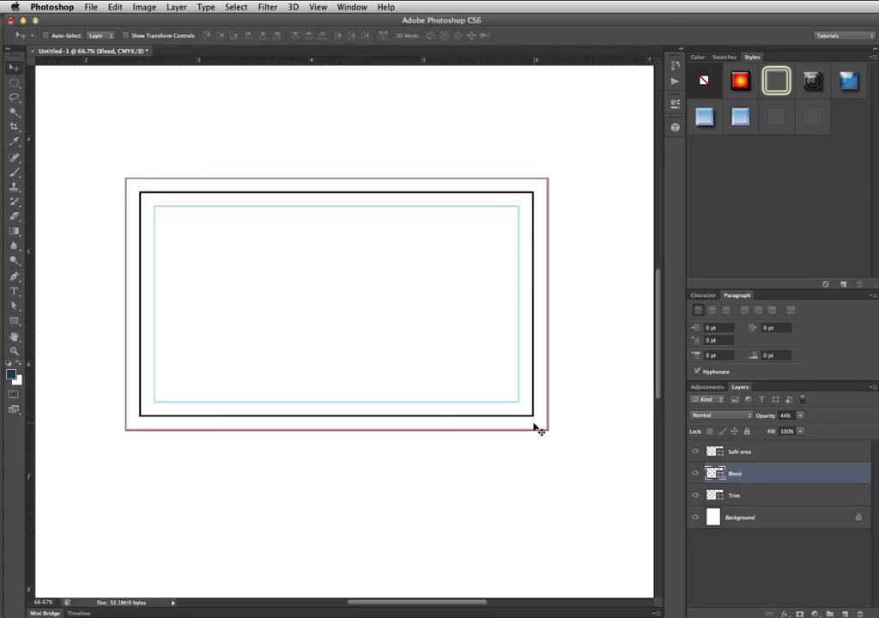
- Show the guides and add a new empty layer named Tic Mark
{"action": "key", "text": "super+semicolon"}
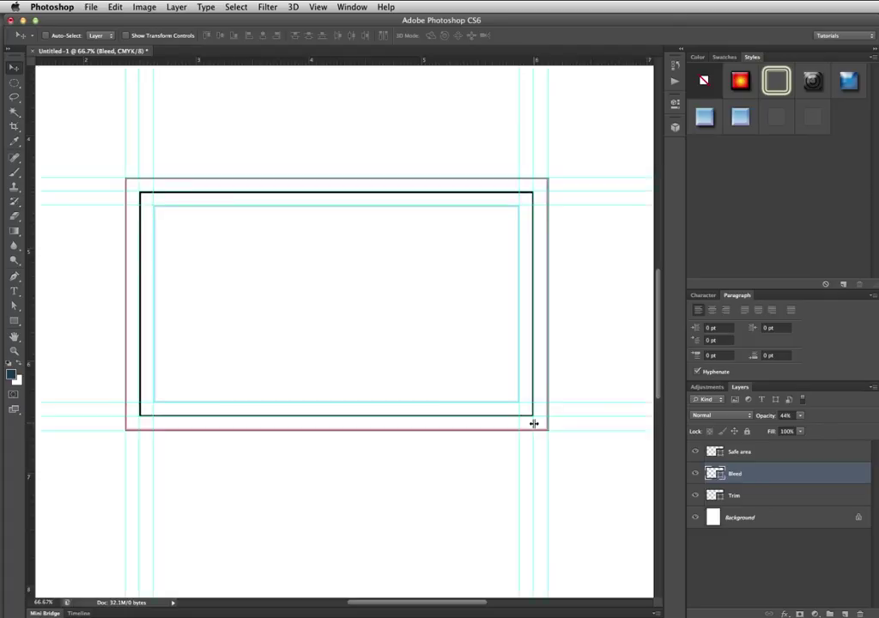
{"action": "key", "text": "super+shift+alt+n"}
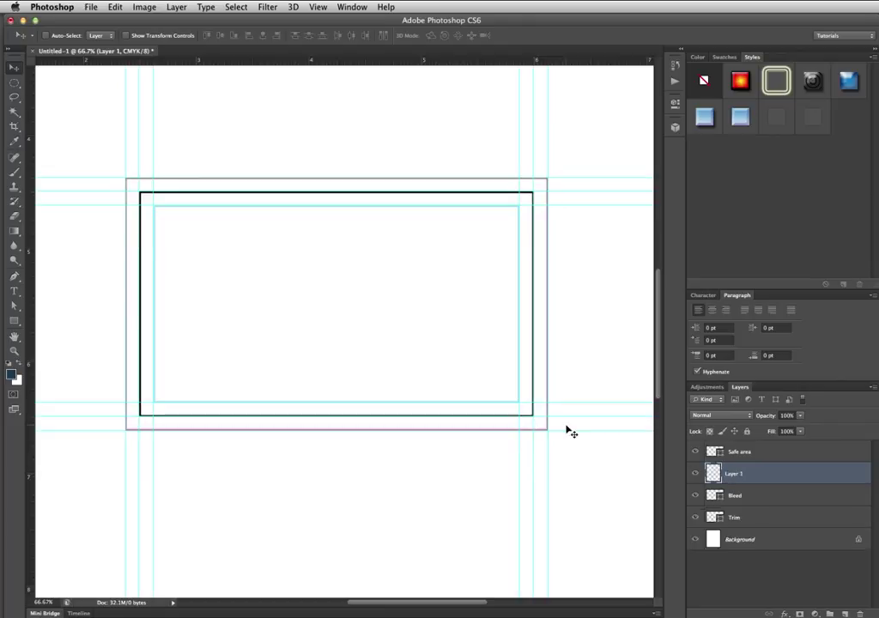
{"action": "double_click", "coordinate": [734, 474]}
{"action": "type", "text": "Trim Mark"}
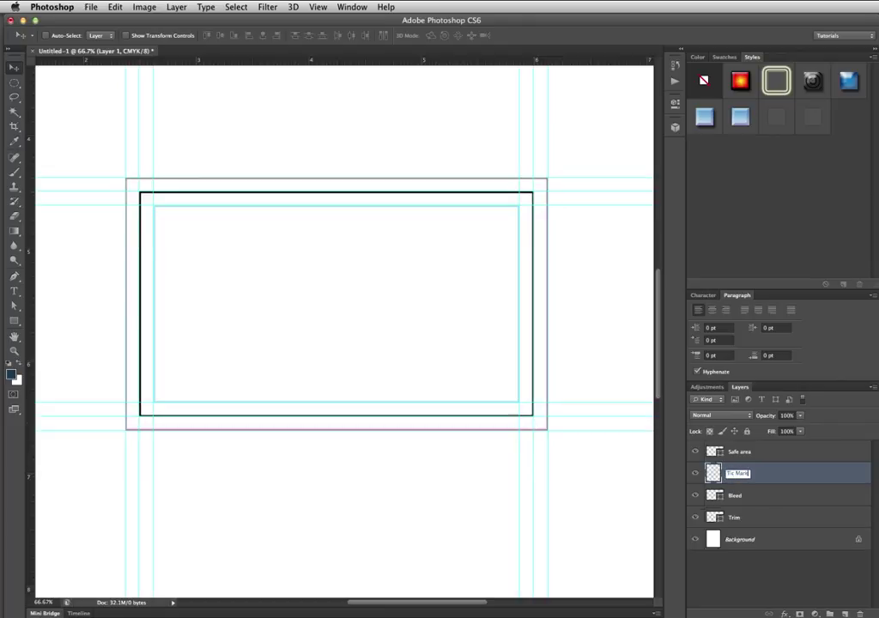
{"action": "key", "text": "Return"}
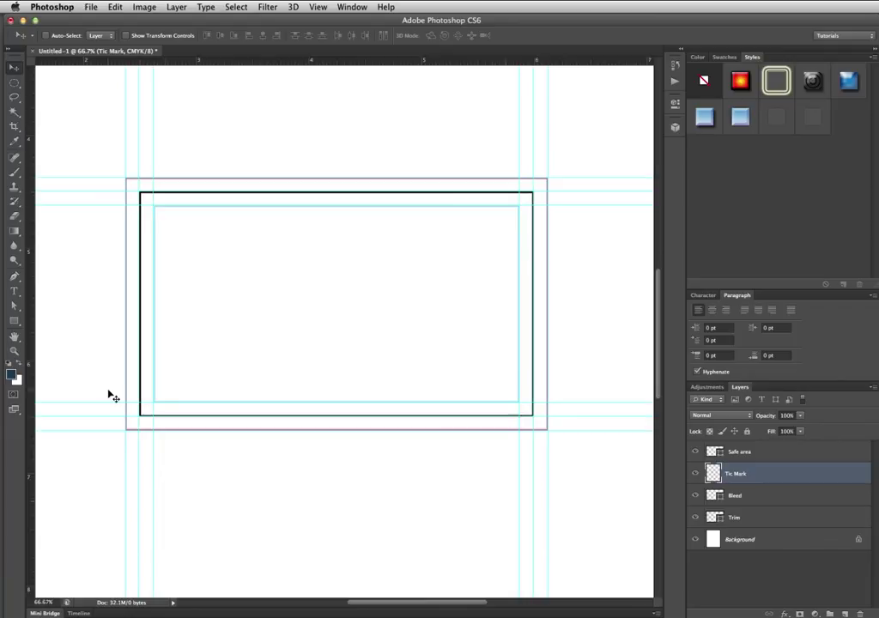
- Switch to the Pencil tool and pan toward the card's top-left corner
{"action": "left_click", "coordinate": [15, 203]}
{"action": "left_click", "coordinate": [15, 172]}
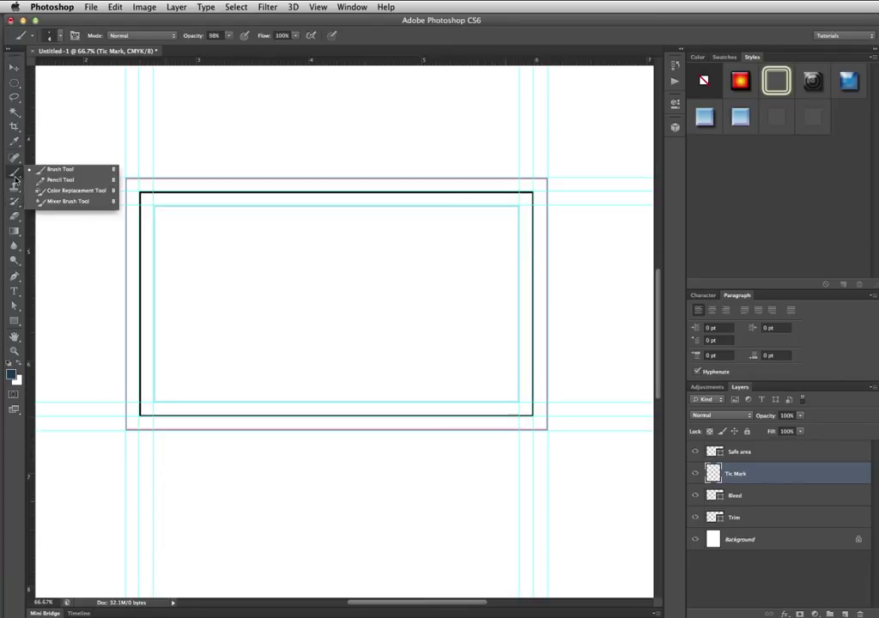
{"action": "left_click", "coordinate": [44, 181]}
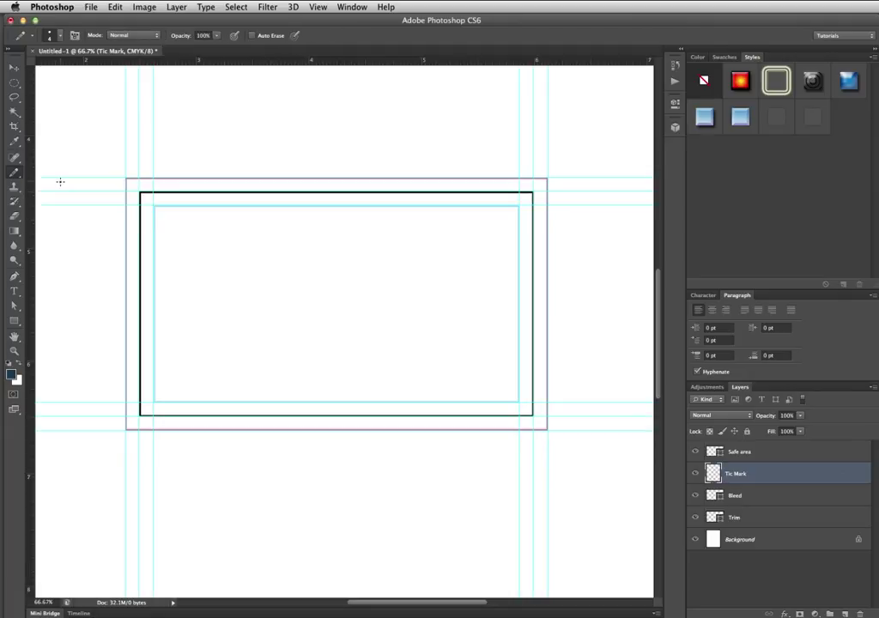
{"action": "left_click_drag", "start_coordinate": [204, 183], "coordinate": [437, 269]}
- Zoom to 200% on the top-left corner guides and undo a trial pencil mark
{"action": "key", "text": "z"}
{"action": "left_click", "coordinate": [376, 255]}
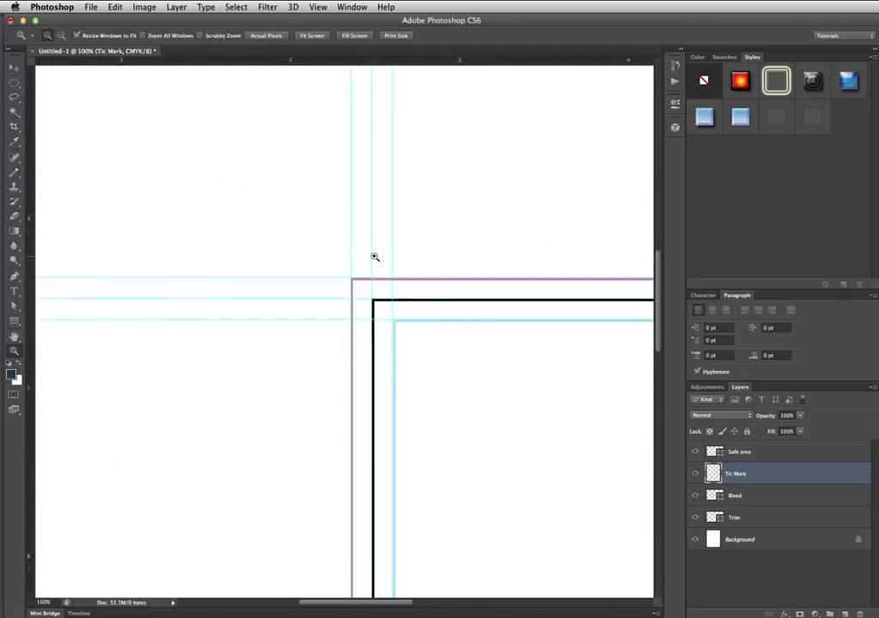
{"action": "left_click", "coordinate": [376, 255]}
{"action": "left_click_drag", "start_coordinate": [377, 248], "coordinate": [365, 284]}
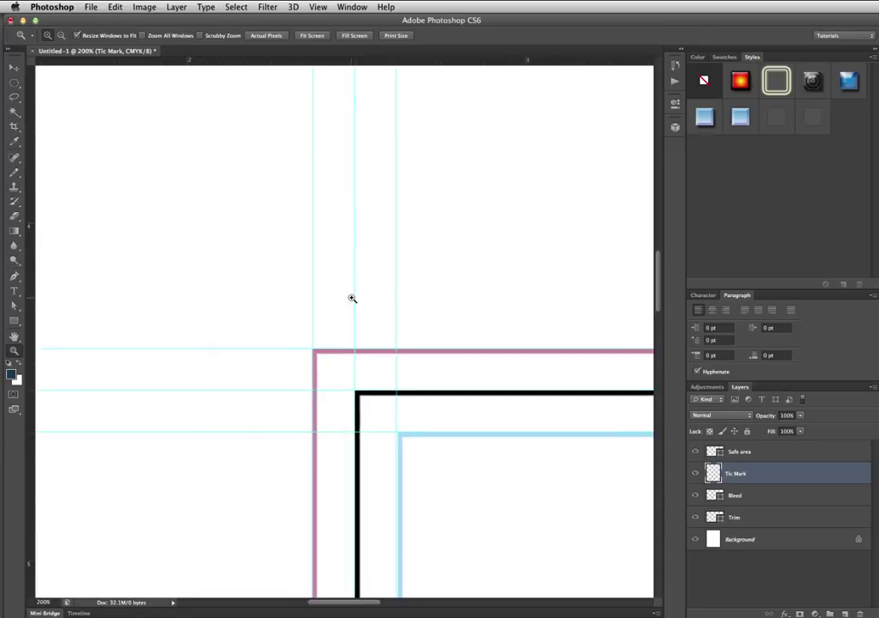
{"action": "key", "text": "b"}
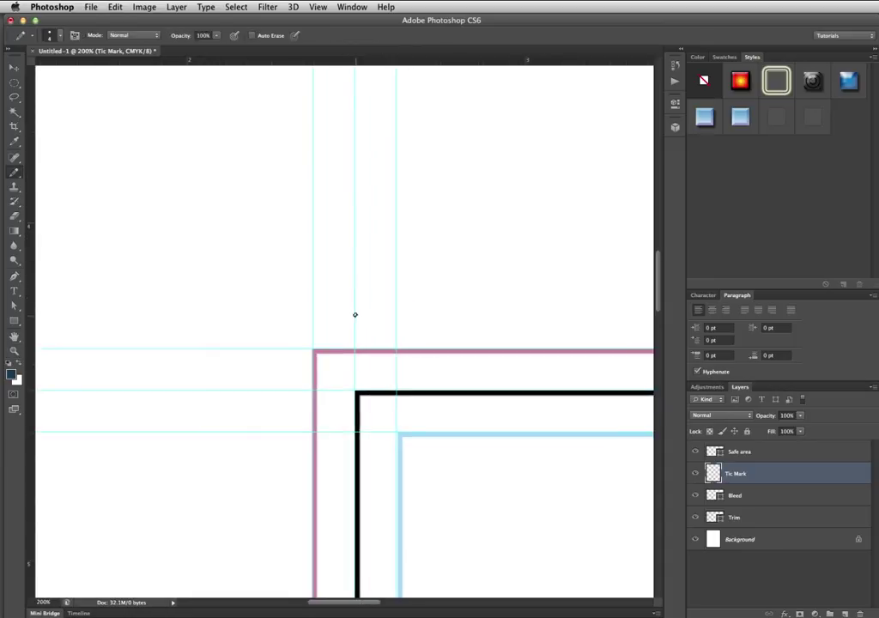
{"action": "mouse_move", "coordinate": [355, 315]}
{"action": "left_mouse_down"}
{"action": "mouse_move", "coordinate": [388, 291]}
{"action": "mouse_move", "coordinate": [360, 303]}
{"action": "left_mouse_up"}
{"action": "key", "text": "ctrl+z"}
- Try a 1 px pencil size for a vertical tick, then undo it
{"action": "right_click", "coordinate": [396, 292]}
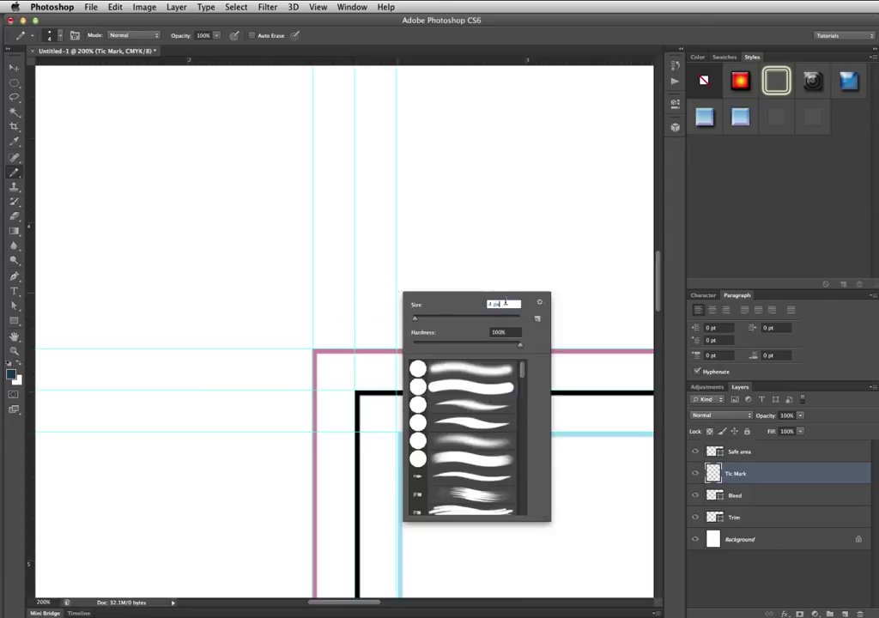
{"action": "double_click", "coordinate": [506, 304]}
{"action": "type", "text": "1"}
{"action": "key", "text": "Return"}
{"action": "left_click_drag", "start_coordinate": [372, 278], "coordinate": [371, 326]}
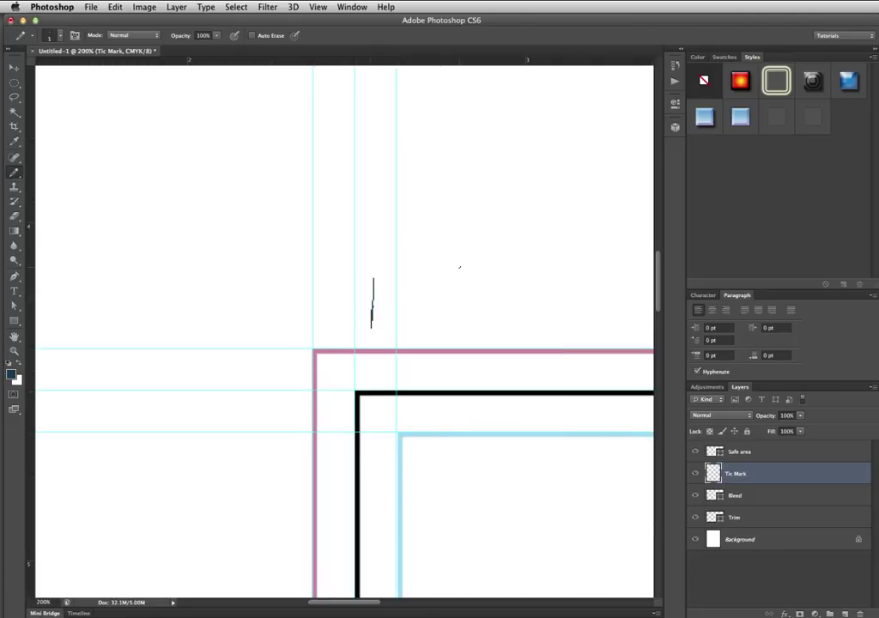
{"action": "key", "text": "ctrl+z"}
- Set the pencil to 4 px and draw a vertical trim mark above the corner
{"action": "right_click", "coordinate": [457, 272]}
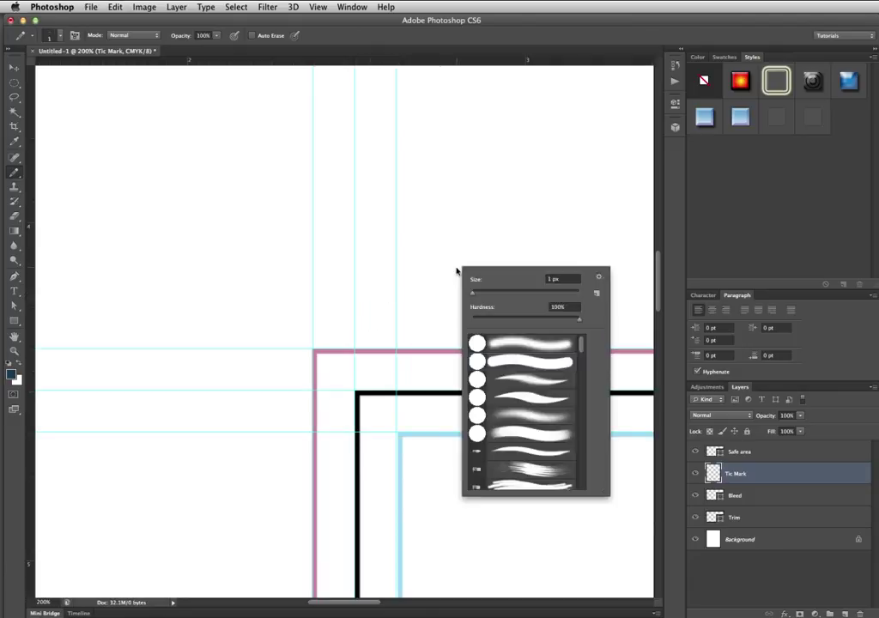
{"action": "double_click", "coordinate": [556, 279]}
{"action": "type", "text": "4"}
{"action": "key", "text": "Return"}
{"action": "scroll", "coordinate": [549, 279], "scroll_direction": "right", "scroll_amount": 5}
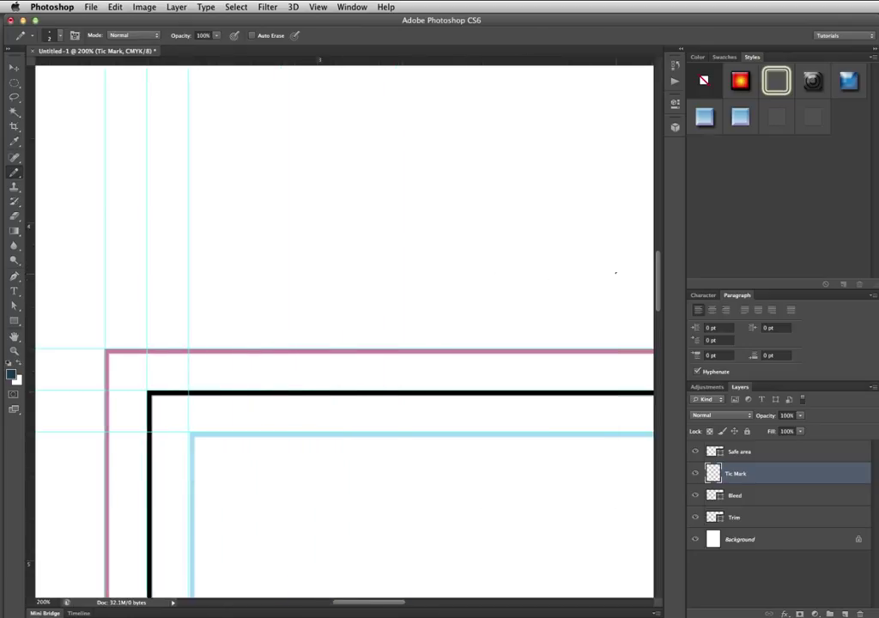
{"action": "scroll", "coordinate": [404, 287], "scroll_direction": "left", "scroll_amount": 5}
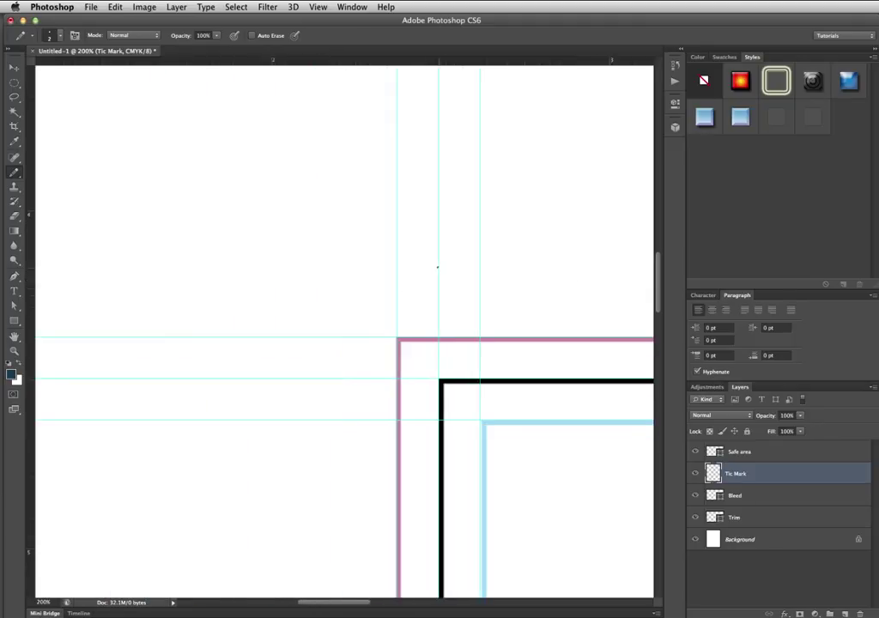
{"action": "left_click_drag", "start_coordinate": [438, 267], "coordinate": [436, 329]}
- Redraw the vertical tic and add a horizontal tic at the top-left corner
{"action": "key", "text": "super+z"}
{"action": "left_click_drag", "start_coordinate": [438, 320], "coordinate": [439, 259]}
{"action": "key", "text": "m"}
{"action": "mouse_move", "coordinate": [404, 230]}
{"action": "left_mouse_down"}
{"action": "mouse_move", "coordinate": [433, 317]}
{"action": "mouse_move", "coordinate": [430, 257]}
{"action": "mouse_move", "coordinate": [436, 322]}
{"action": "left_mouse_up"}
{"action": "left_click", "coordinate": [407, 225]}
{"action": "key", "text": "shift+m"}
{"action": "left_click", "coordinate": [432, 320]}
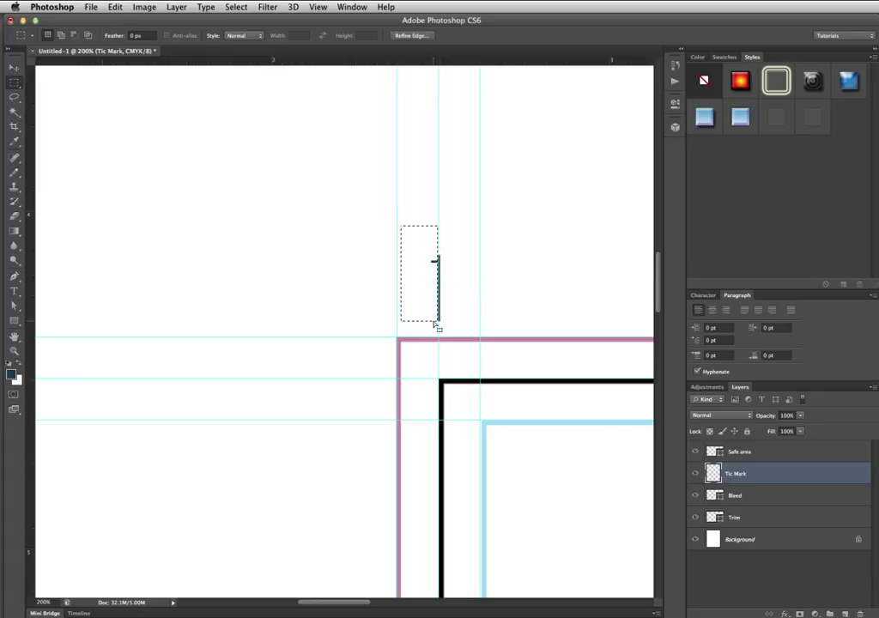
{"action": "left_click", "coordinate": [432, 321]}
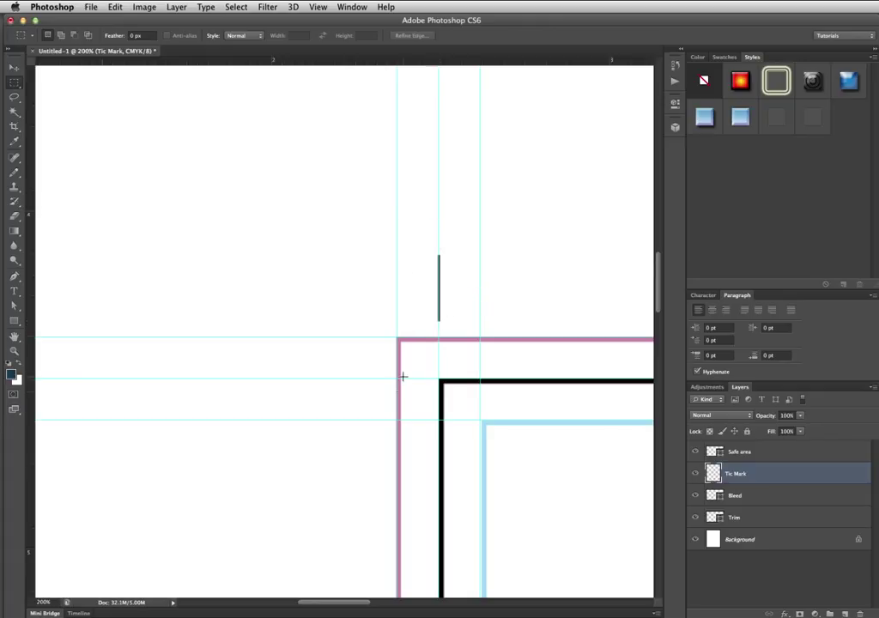
{"action": "left_click_drag", "start_coordinate": [365, 379], "coordinate": [404, 322]}
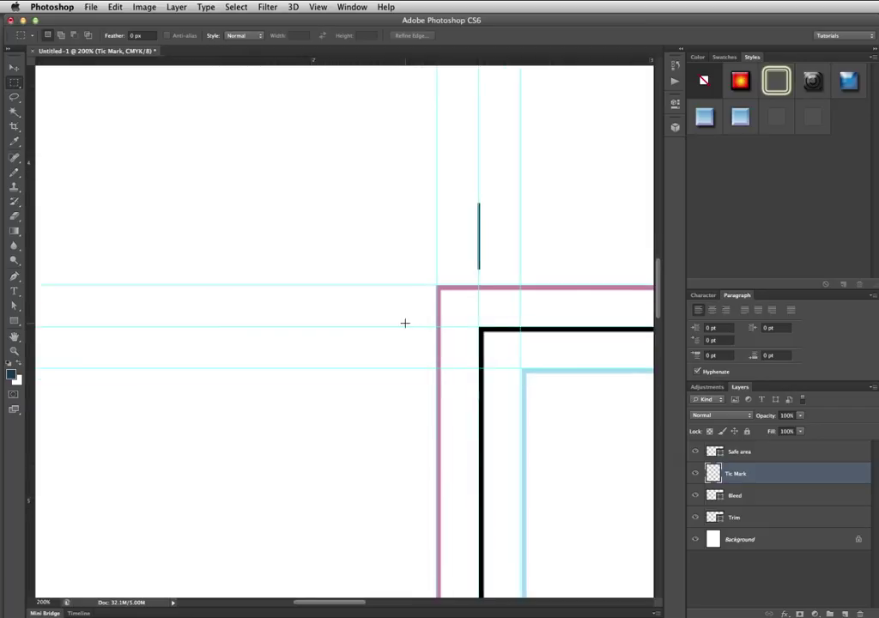
{"action": "key", "text": "b"}
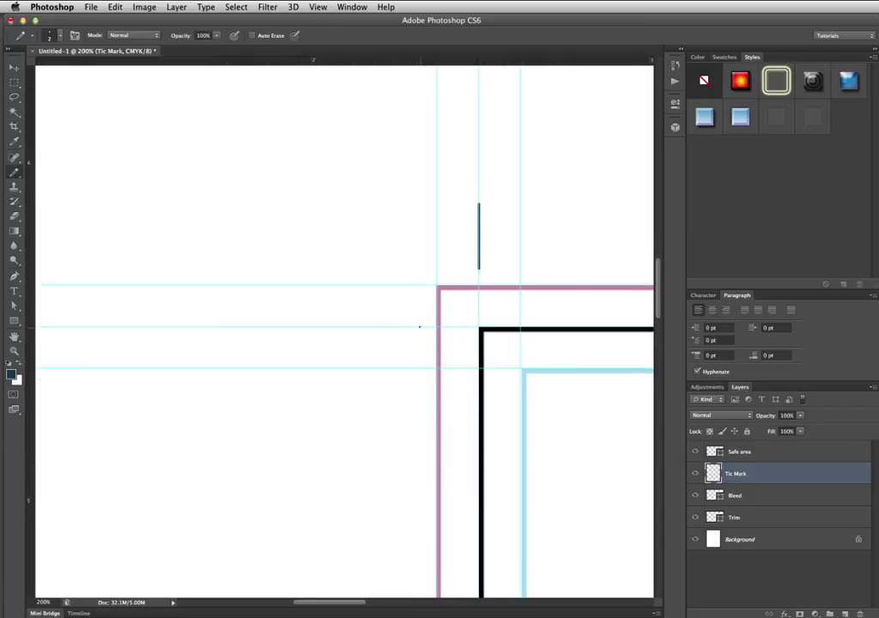
{"action": "left_click_drag", "start_coordinate": [419, 326], "coordinate": [355, 327]}
- Draw vertical and horizontal tics at the bottom-left corner, undoing stray diagonal strokes
{"action": "left_click_drag", "start_coordinate": [504, 478], "coordinate": [450, 148]}
{"action": "left_click_drag", "start_coordinate": [485, 475], "coordinate": [457, 394]}
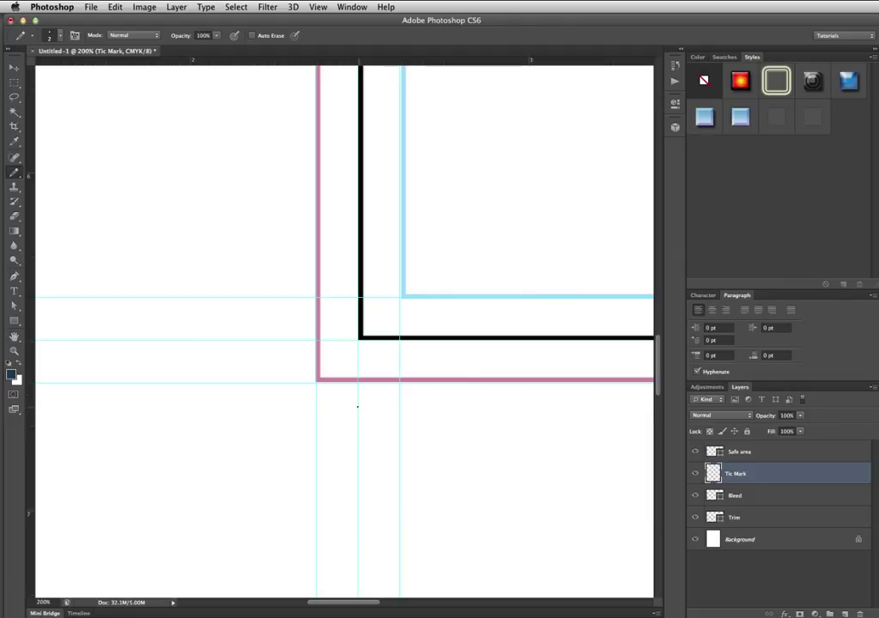
{"action": "left_click_drag", "start_coordinate": [358, 407], "coordinate": [358, 467]}
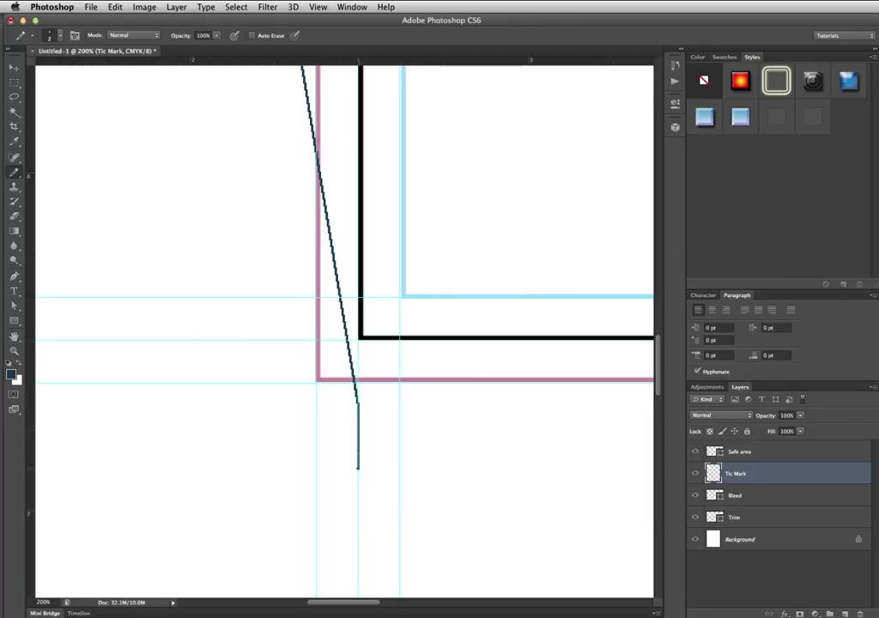
{"action": "key", "text": "super+z"}
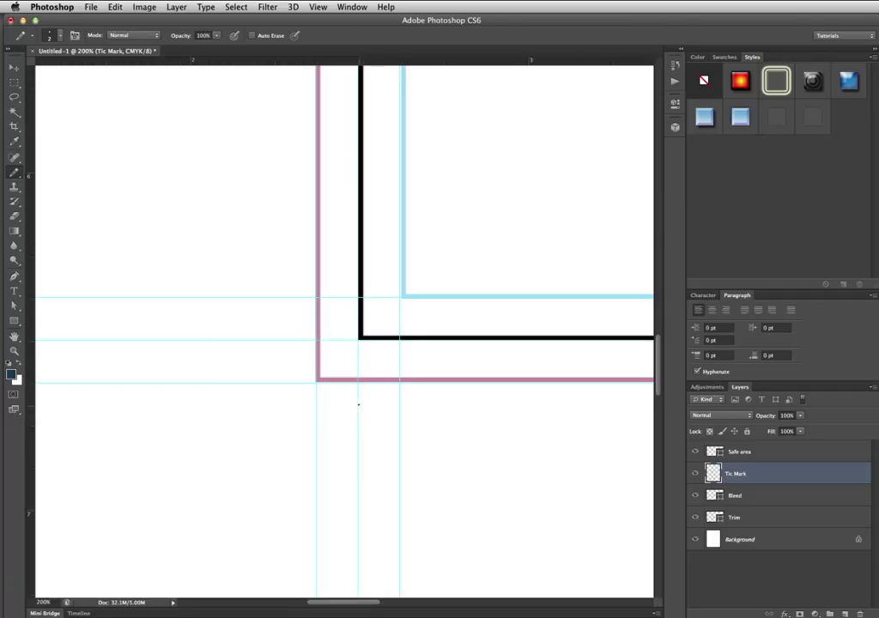
{"action": "left_click_drag", "start_coordinate": [357, 404], "coordinate": [357, 475]}
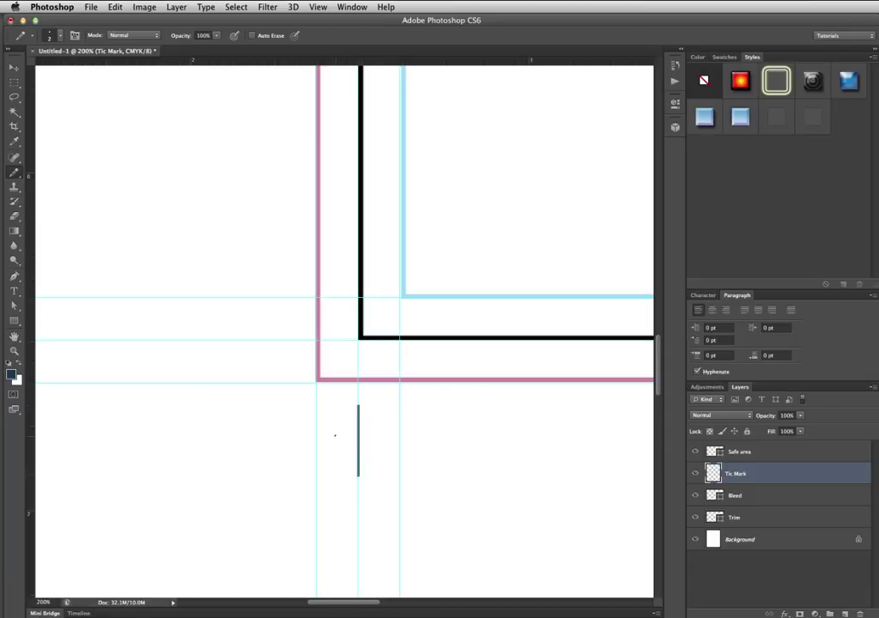
{"action": "left_click", "coordinate": [276, 340], "text": "shift"}
{"action": "left_click", "coordinate": [238, 341], "text": "shift"}
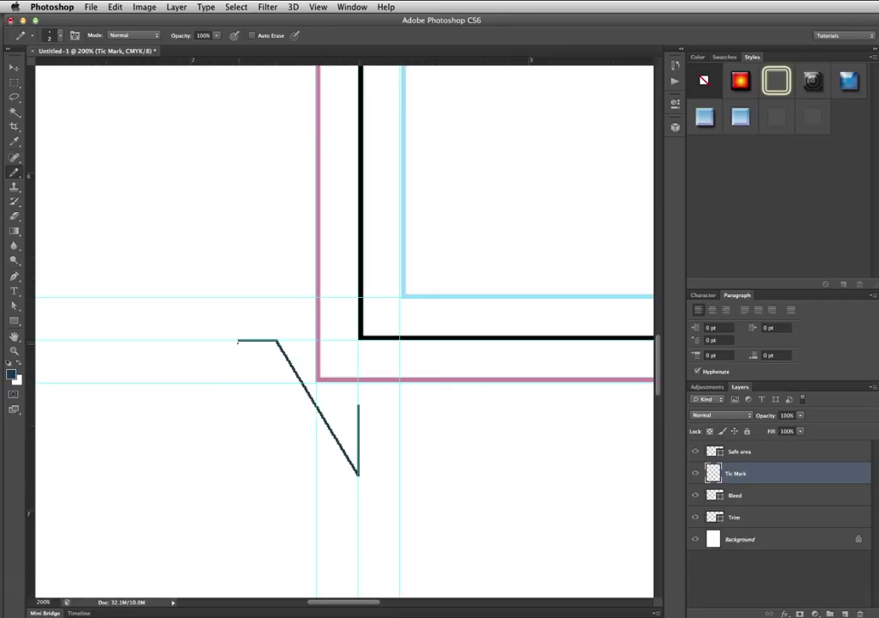
{"action": "key", "text": "super+alt+z"}
{"action": "key", "text": "super+alt+z"}
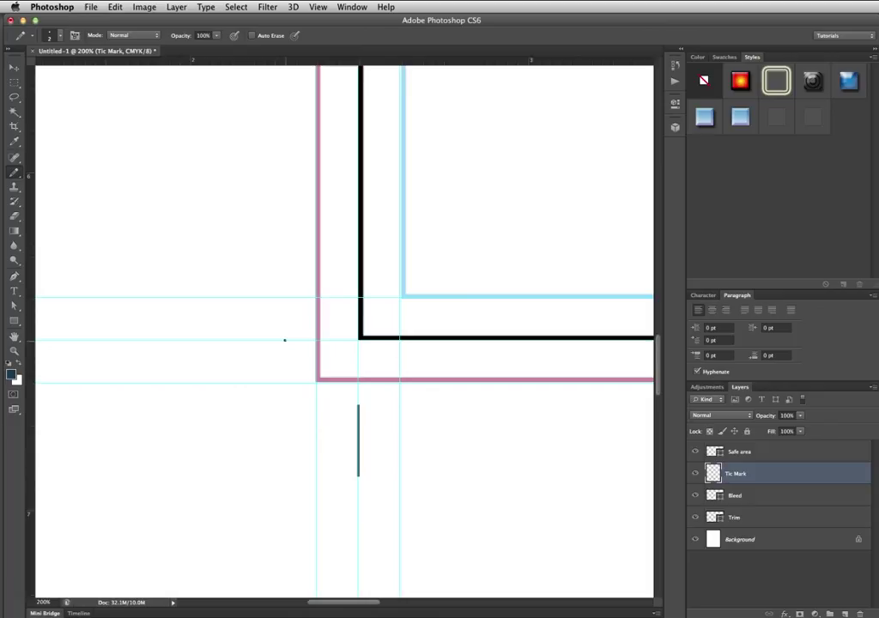
{"action": "left_click_drag", "start_coordinate": [284, 340], "coordinate": [215, 341]}
- Zoom in and draw vertical and horizontal tics at the bottom-right corner
{"action": "key", "text": "super+0"}
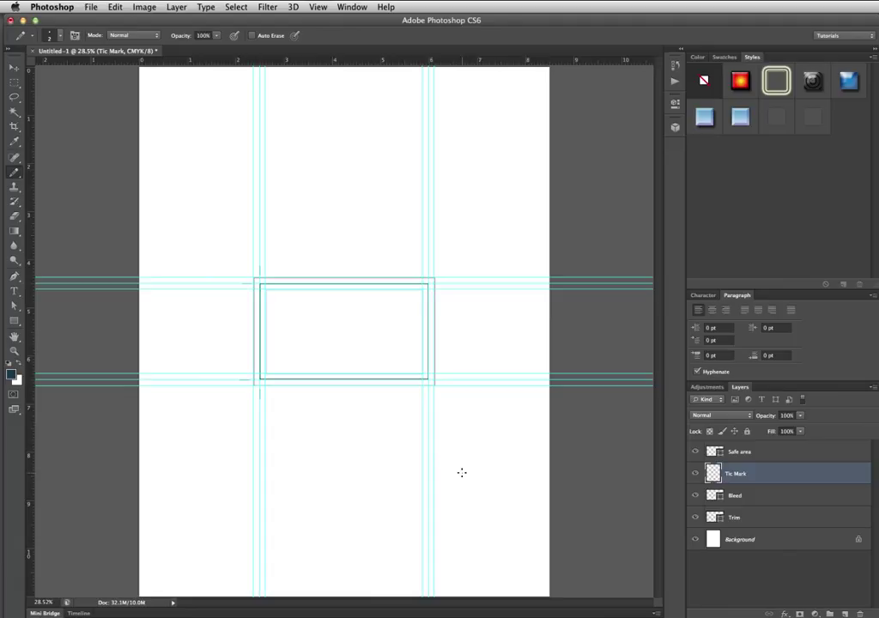
{"action": "key", "text": "z"}
{"action": "left_click", "coordinate": [440, 387]}
{"action": "left_click", "coordinate": [440, 388]}
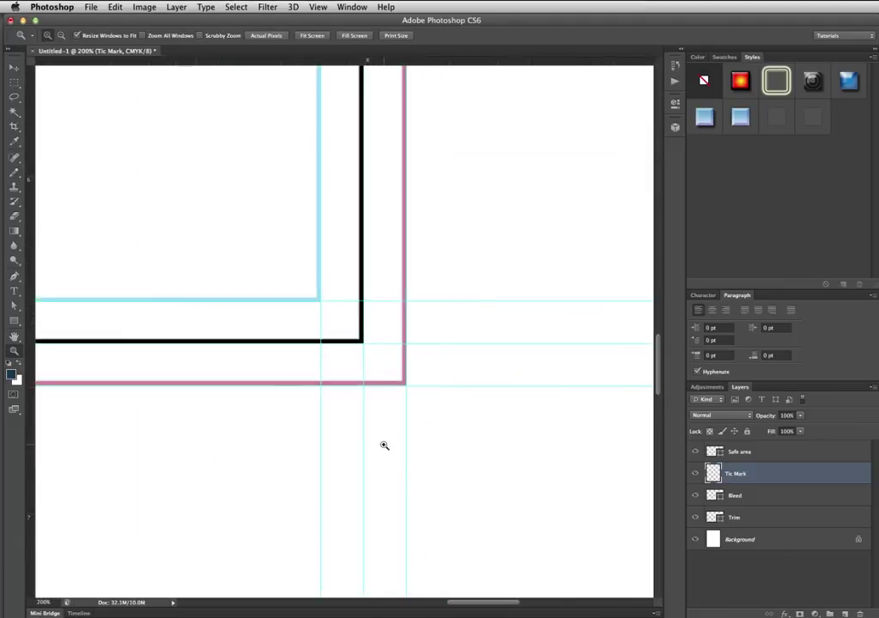
{"action": "key", "text": "b"}
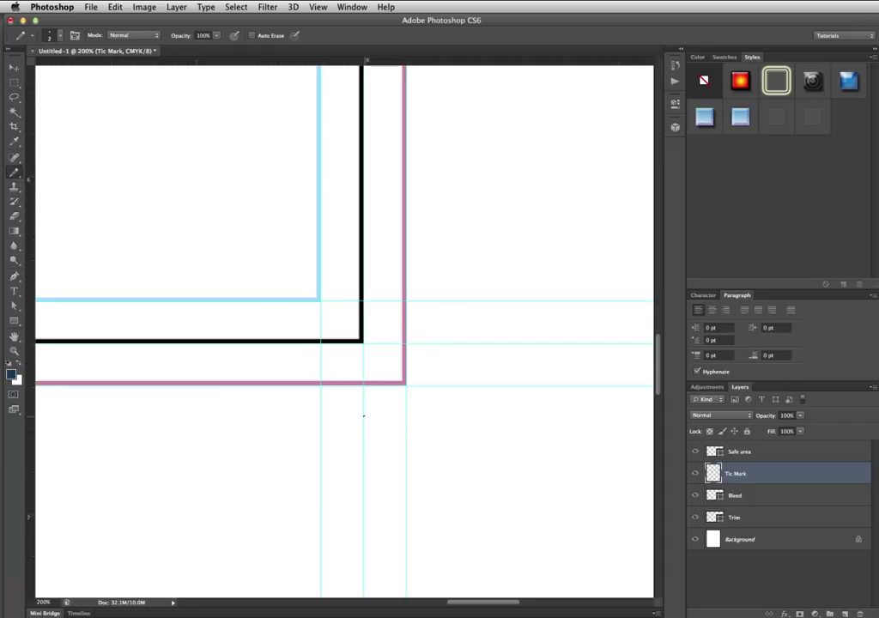
{"action": "left_click_drag", "start_coordinate": [363, 416], "coordinate": [363, 519]}
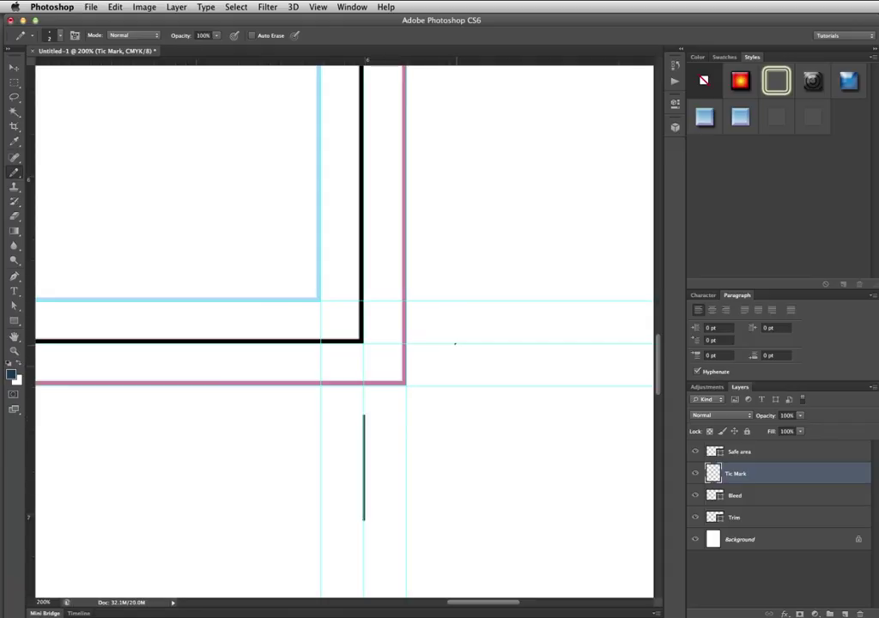
{"action": "left_click_drag", "start_coordinate": [455, 344], "coordinate": [572, 345]}
- Fit the page, then zoom into the card's top-right corner at 100%
{"action": "key", "text": "super+0"}
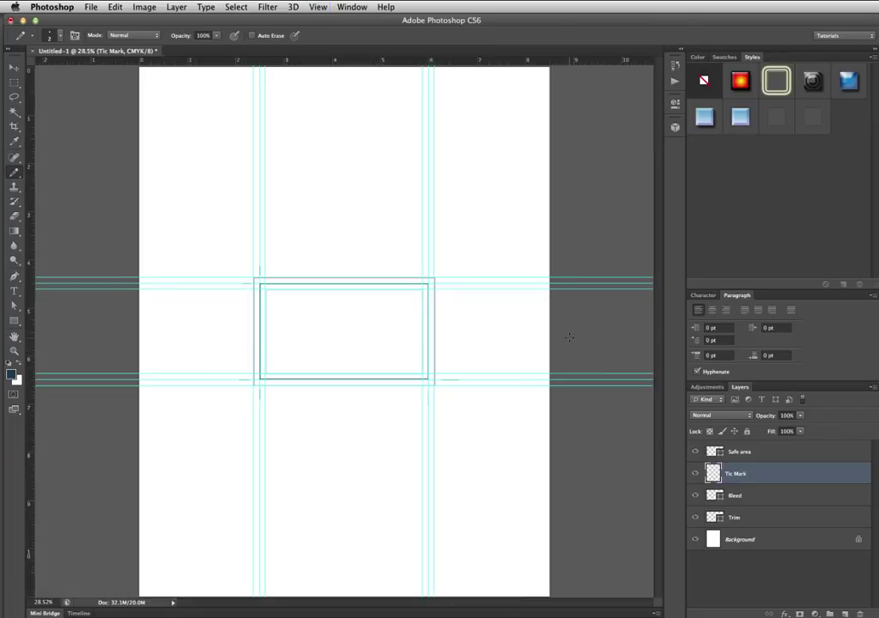
{"action": "key", "text": "z"}
{"action": "left_click", "coordinate": [443, 280]}
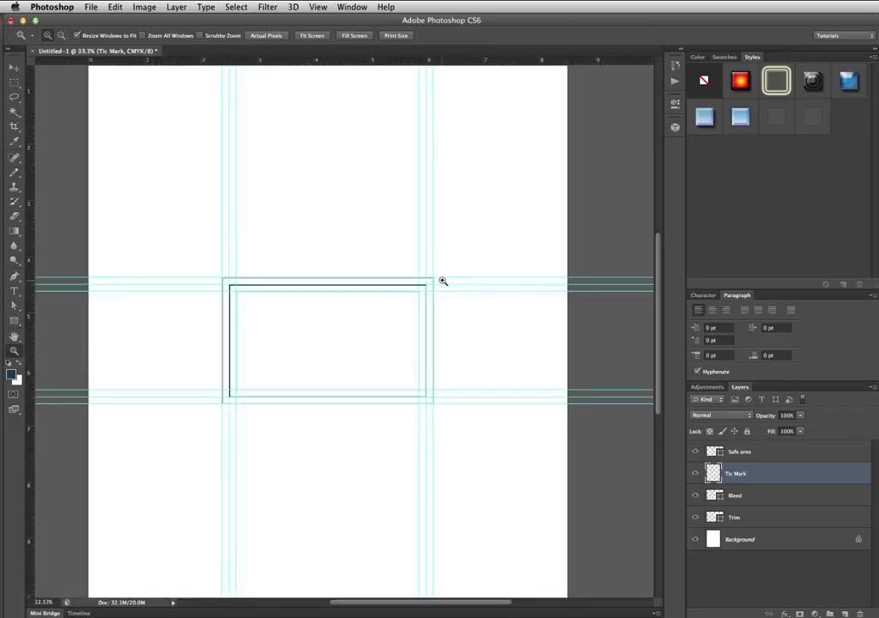
{"action": "left_click", "coordinate": [443, 281]}
{"action": "left_click", "coordinate": [444, 281]}
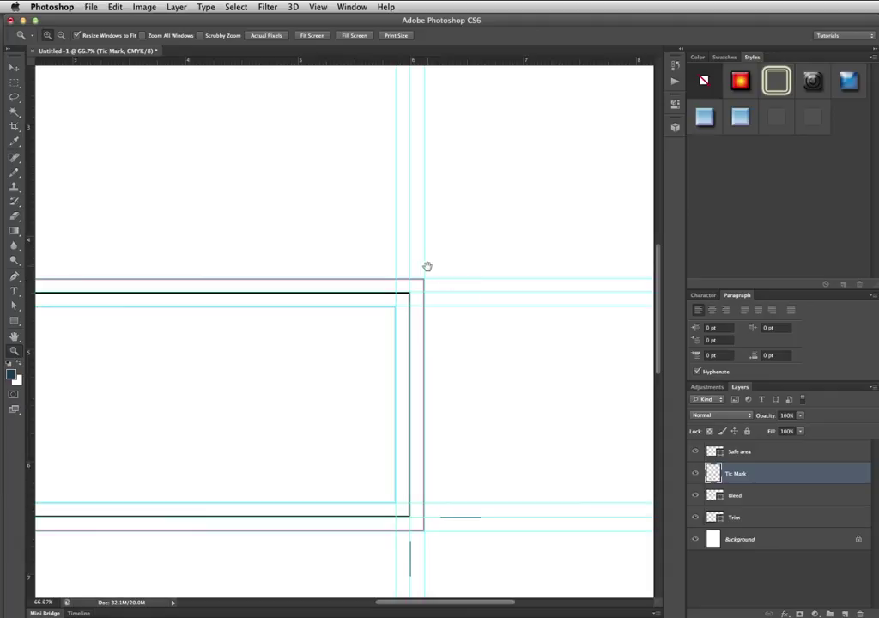
{"action": "left_click_drag", "start_coordinate": [438, 268], "coordinate": [433, 294]}
{"action": "left_click", "coordinate": [438, 310]}
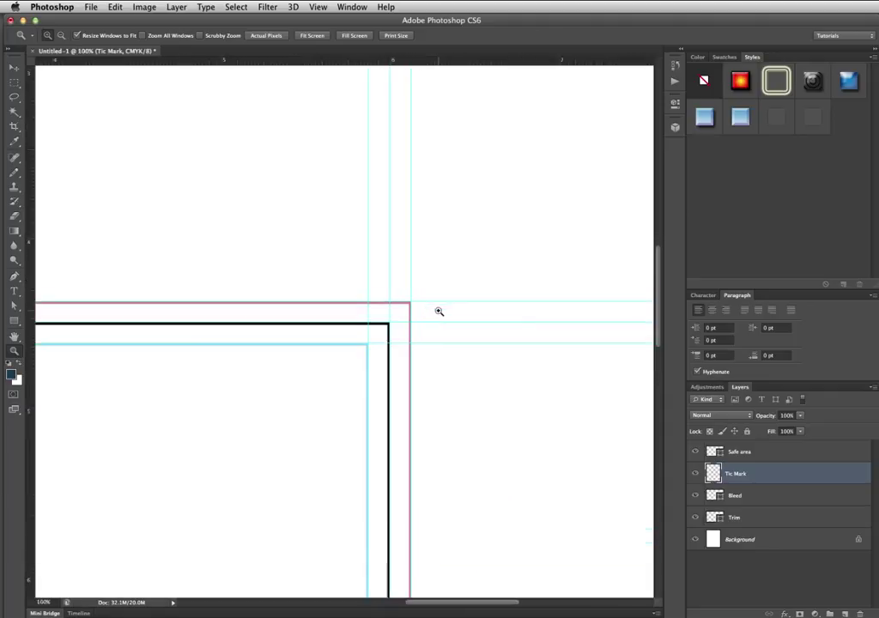
- Draw horizontal and vertical pencil tics at the top-right corner, then fit the page
{"action": "key", "text": "b"}
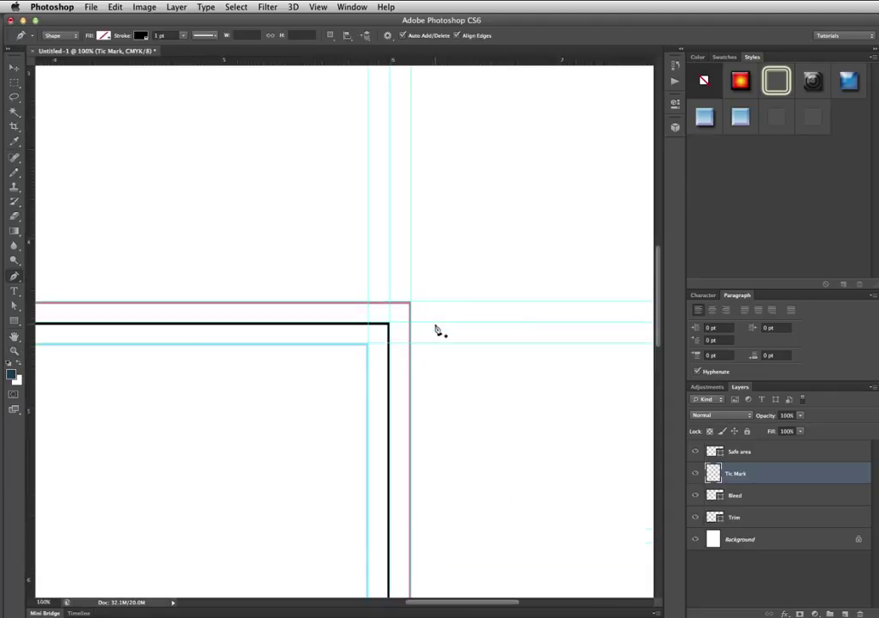
{"action": "key", "text": "shift+b"}
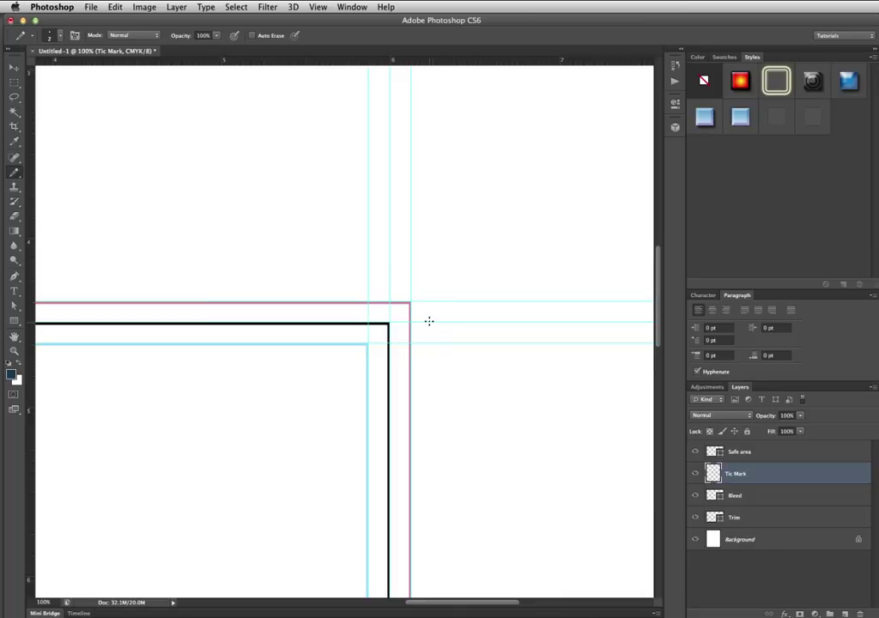
{"action": "left_click_drag", "start_coordinate": [430, 322], "coordinate": [482, 321]}
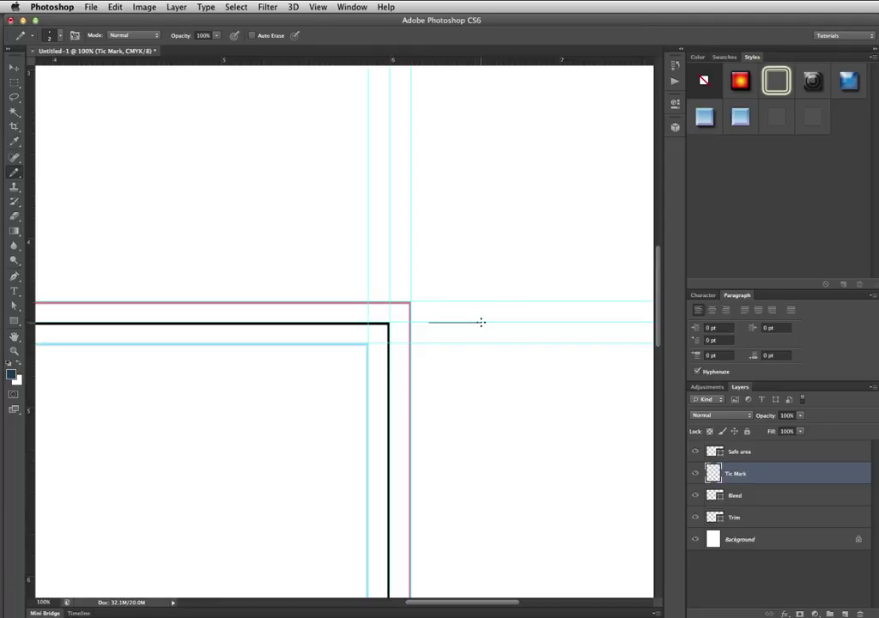
{"action": "left_click", "coordinate": [389, 290], "text": "shift"}
{"action": "key", "text": "ctrl+z"}
{"action": "left_click_drag", "start_coordinate": [389, 288], "coordinate": [390, 259]}
{"action": "key", "text": "super+0"}
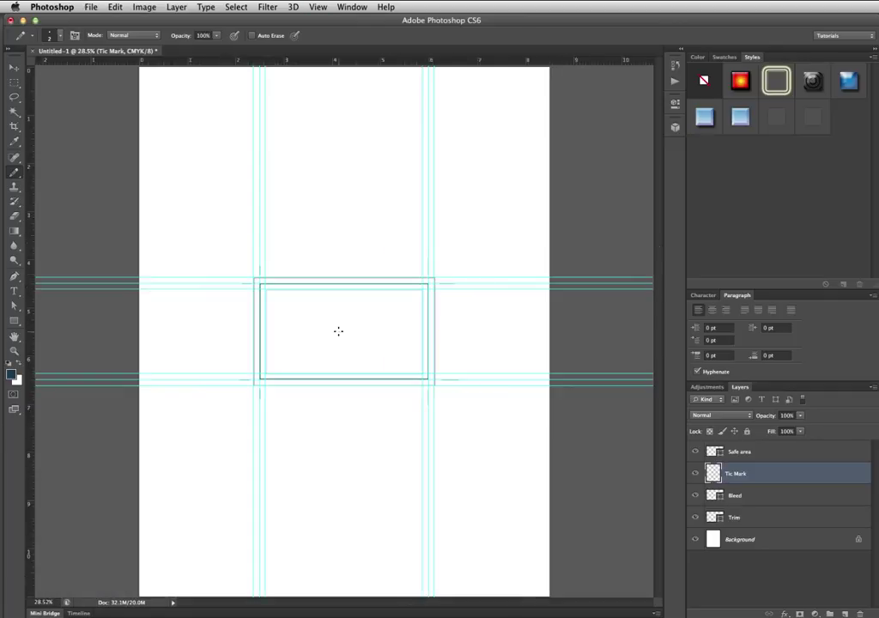
- Hide the guides and merge the Safe area, Tic Mark, Bleed and Trim layers
{"action": "key", "text": "super+semicolon"}
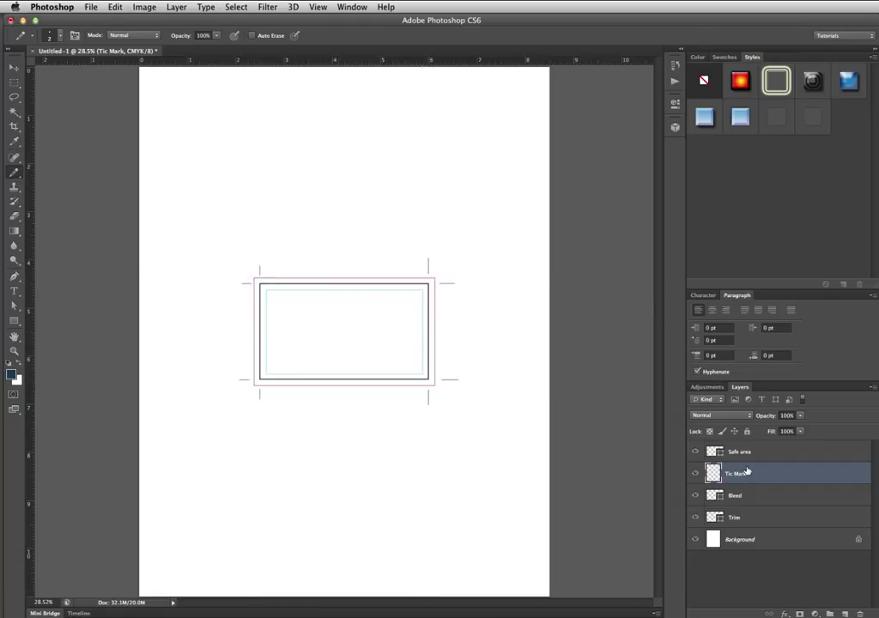
{"action": "left_click", "coordinate": [751, 520]}
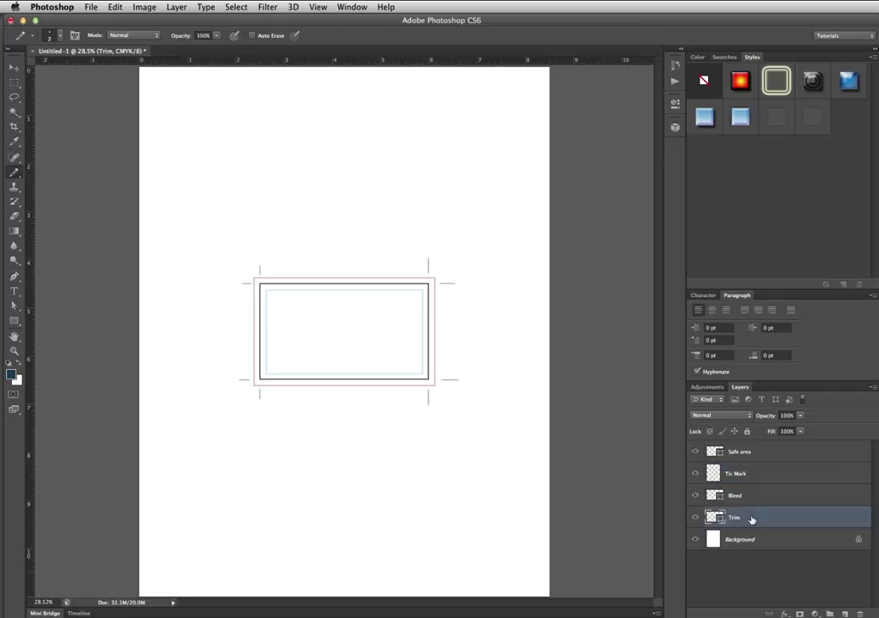
{"action": "left_click", "coordinate": [753, 459], "text": "shift"}
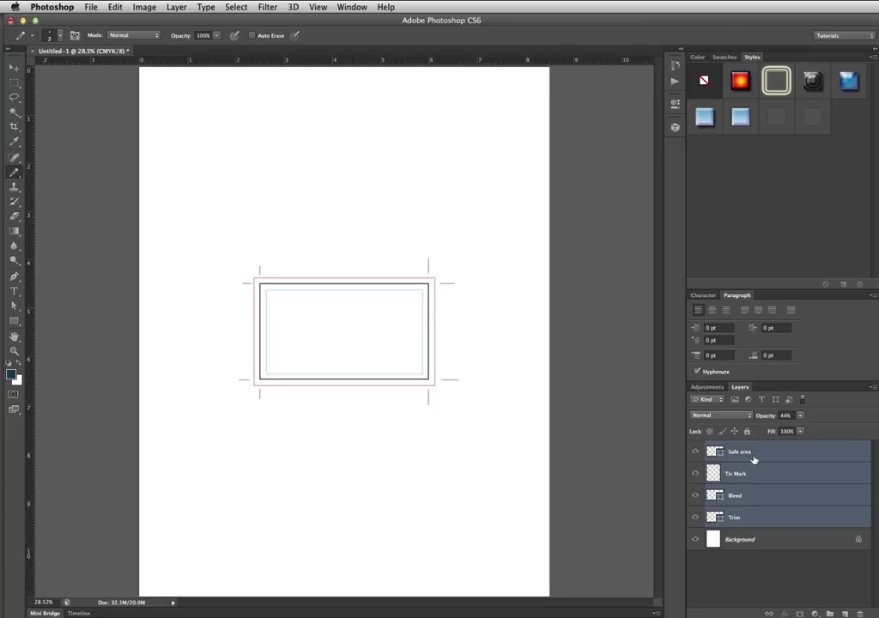
{"action": "left_click", "coordinate": [758, 474]}
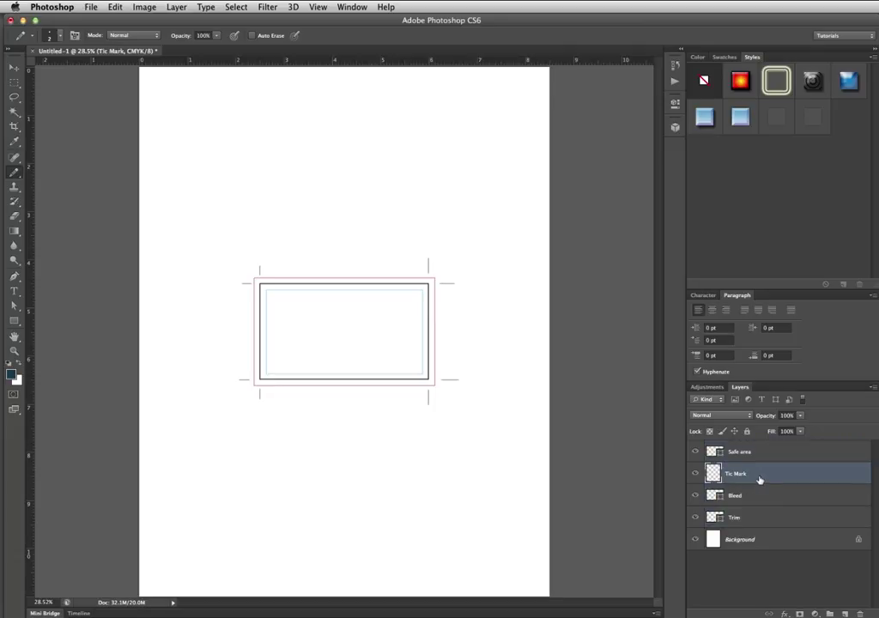
{"action": "left_click", "coordinate": [763, 453]}
{"action": "left_click", "coordinate": [770, 519], "text": "shift"}
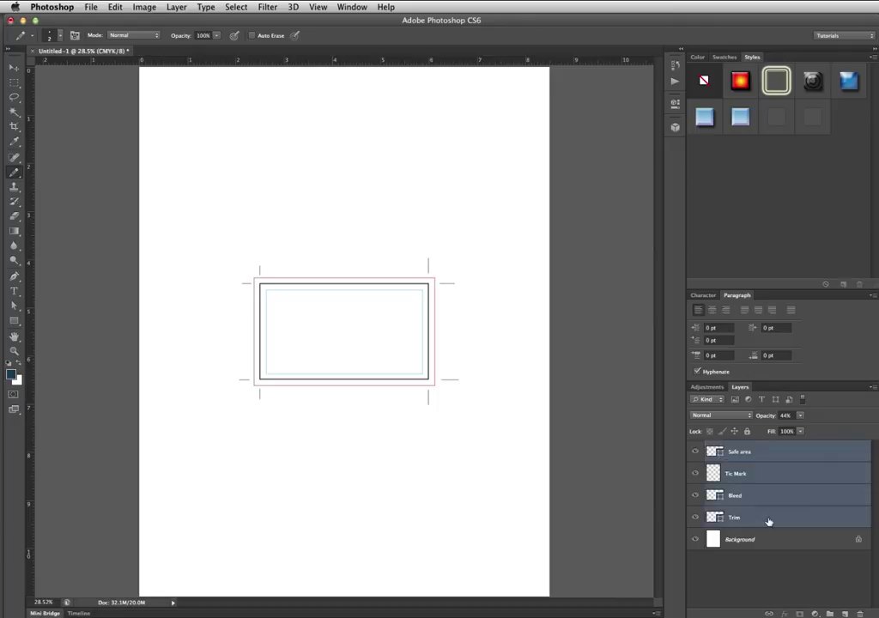
{"action": "right_click", "coordinate": [779, 457]}
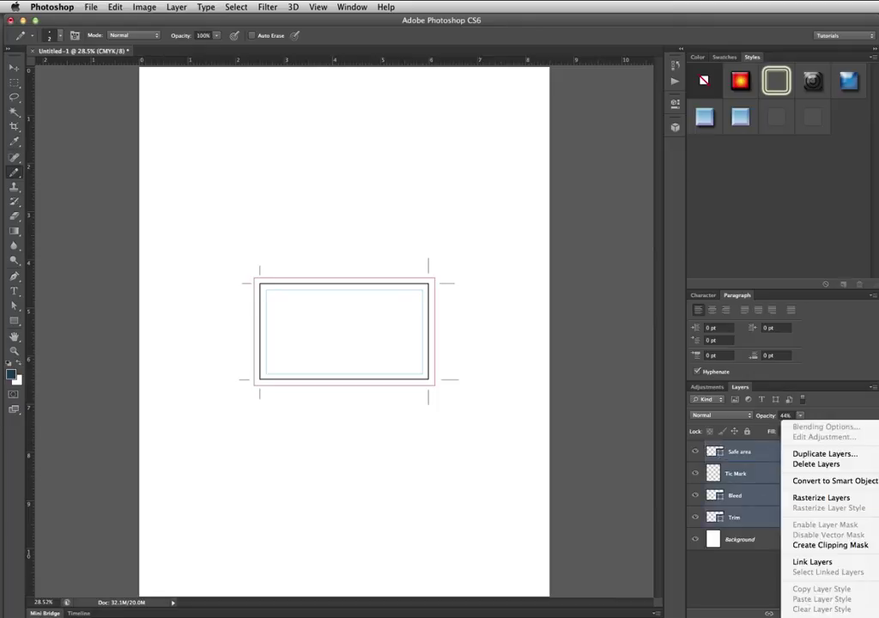
{"action": "key", "text": "super+e"}
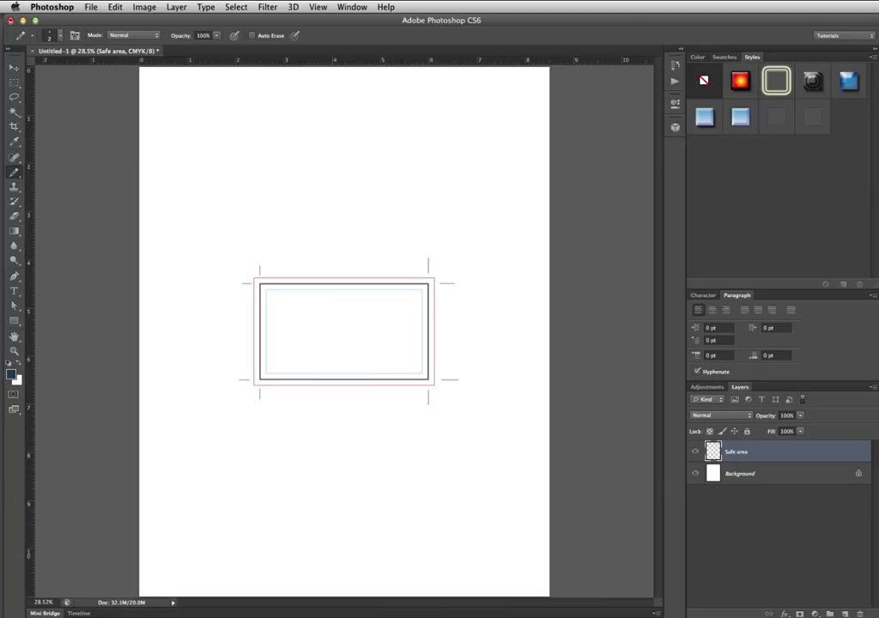
- Rename the merged layer to Template
{"action": "double_click", "coordinate": [732, 451]}
{"action": "type", "text": "Template"}
{"action": "key", "text": "Return"}
- Move the card template up and place a duplicate copy below it
{"action": "key", "text": "v"}
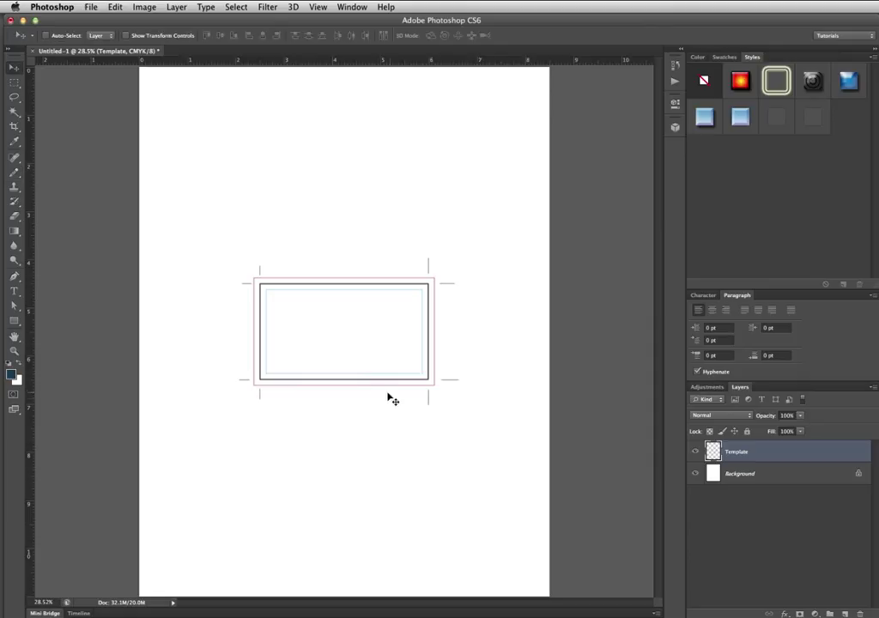
{"action": "left_click_drag", "start_coordinate": [375, 391], "coordinate": [380, 287]}
{"action": "key", "text": "ctrl+j"}
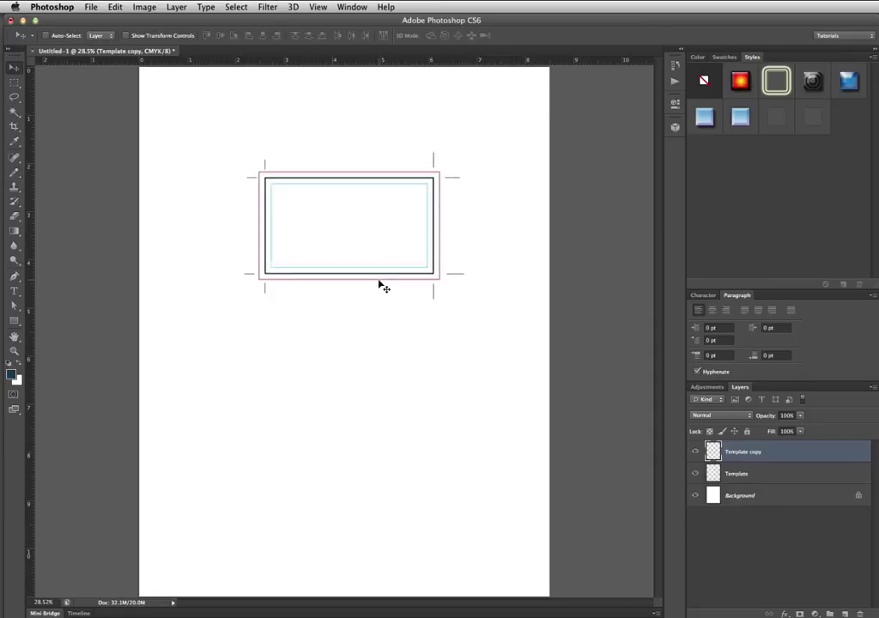
{"action": "left_click_drag", "start_coordinate": [343, 181], "coordinate": [360, 370]}
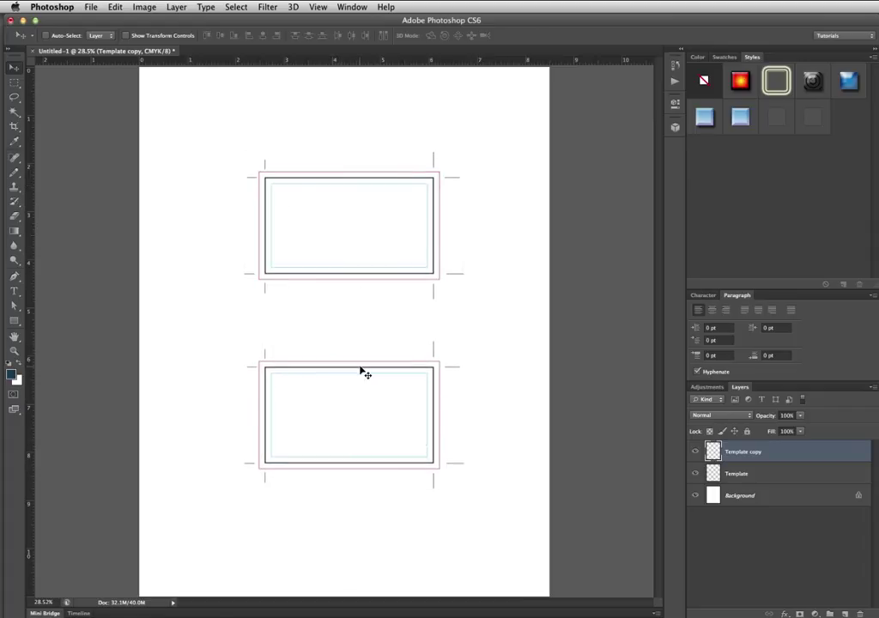
- Add text labels 'Front' and 'Back' above the two cards, then zoom in
{"action": "key", "text": "t"}
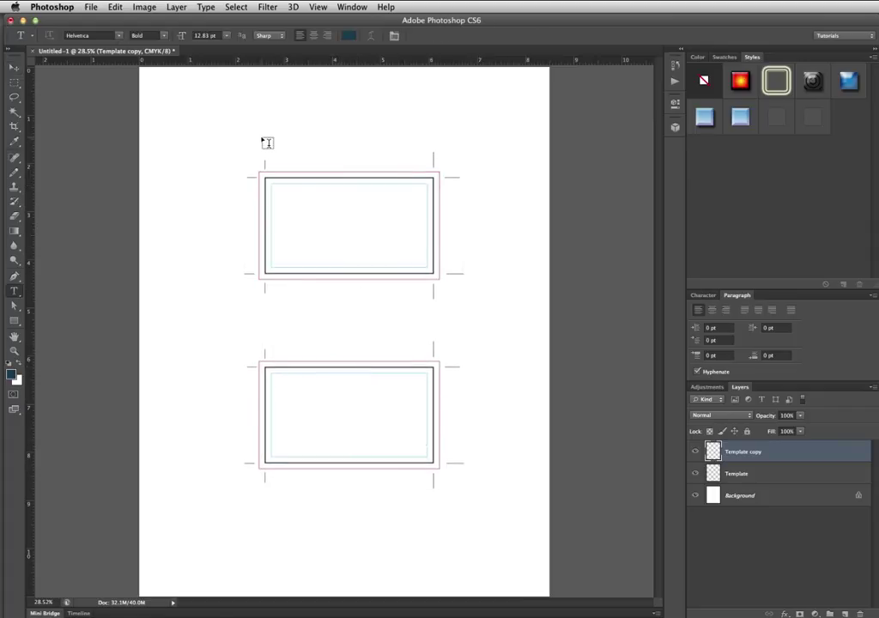
{"action": "left_click", "coordinate": [262, 134]}
{"action": "type", "text": "Front"}
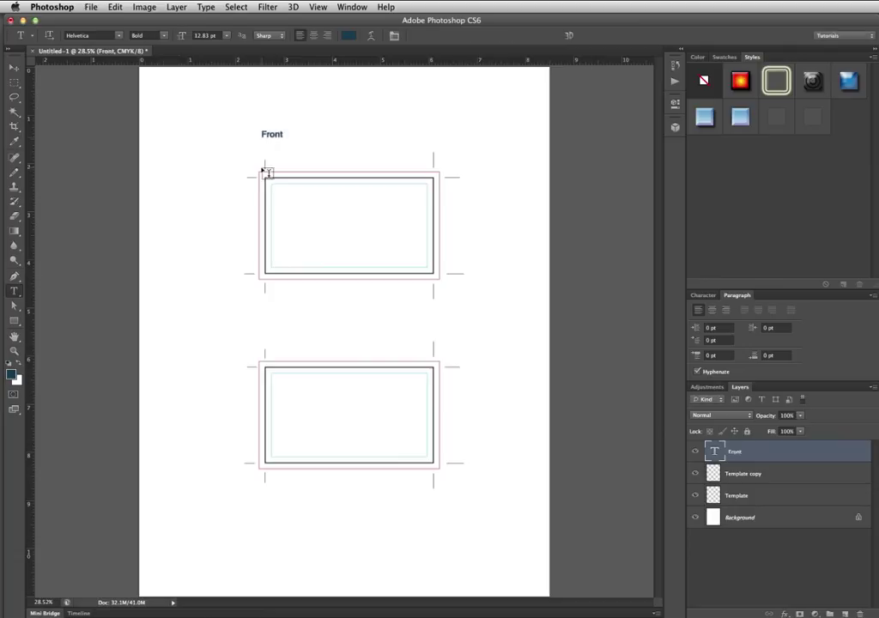
{"action": "left_click", "coordinate": [265, 334]}
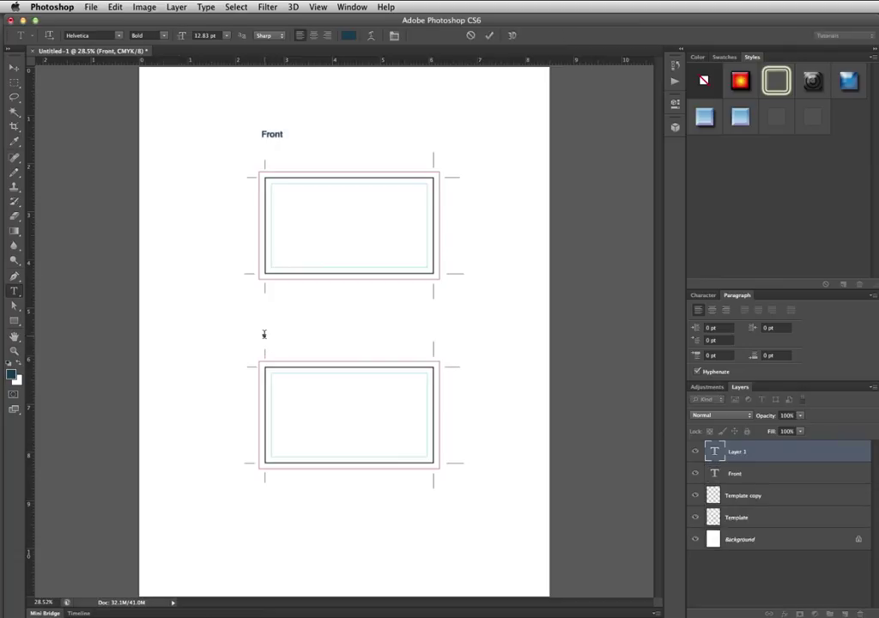
{"action": "type", "text": "Back"}
{"action": "key", "text": "super+Return"}
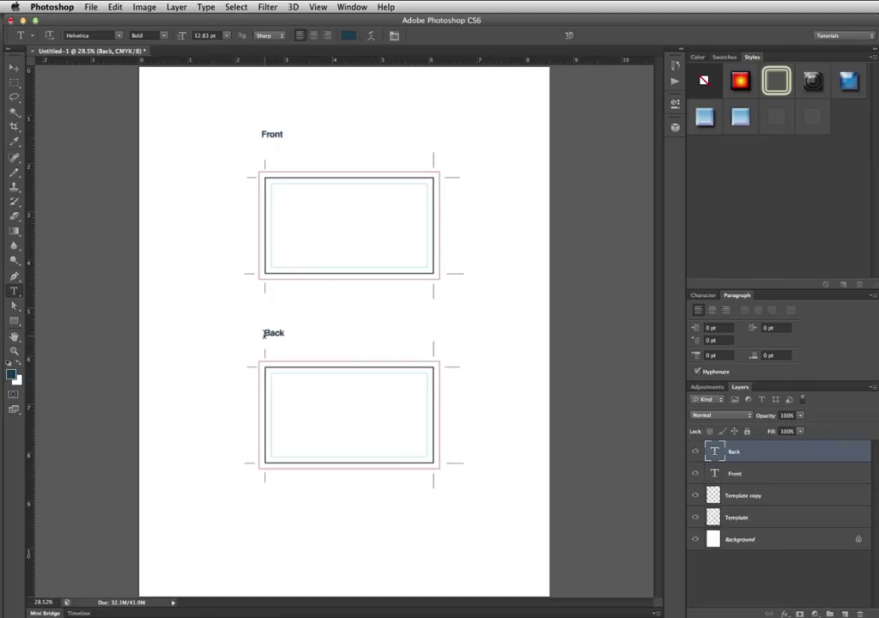
{"action": "key", "text": "z"}
{"action": "left_click", "coordinate": [301, 302]}
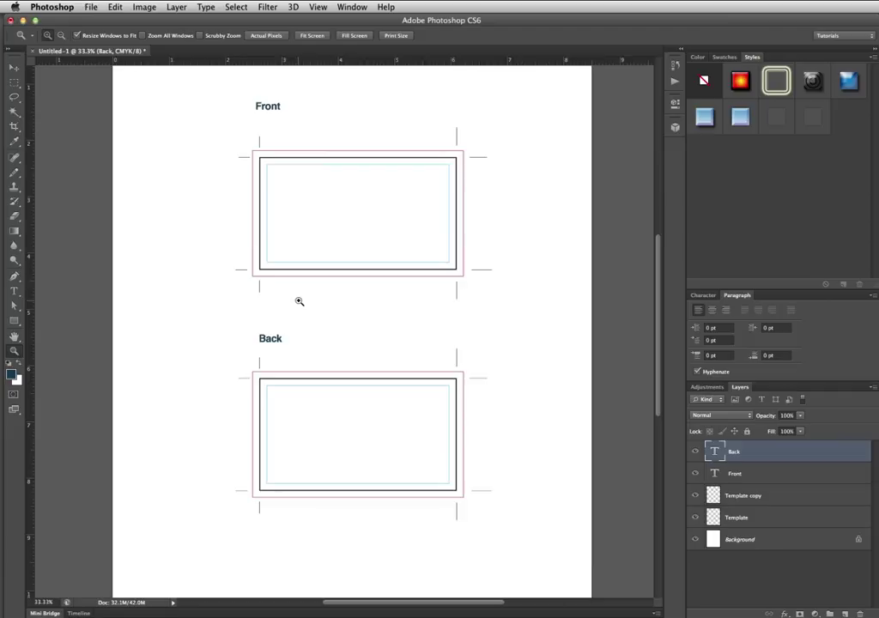
- Merge the Front and Back labels with both templates into a layer named Template
{"action": "key", "text": "super+shift+alt+n"}
{"action": "key", "text": "m"}
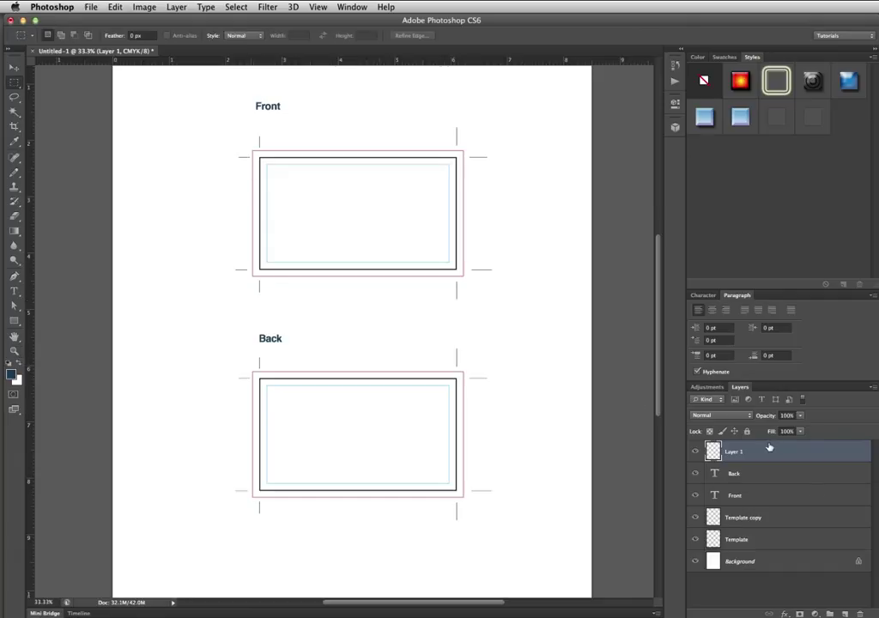
{"action": "key", "text": "super+z"}
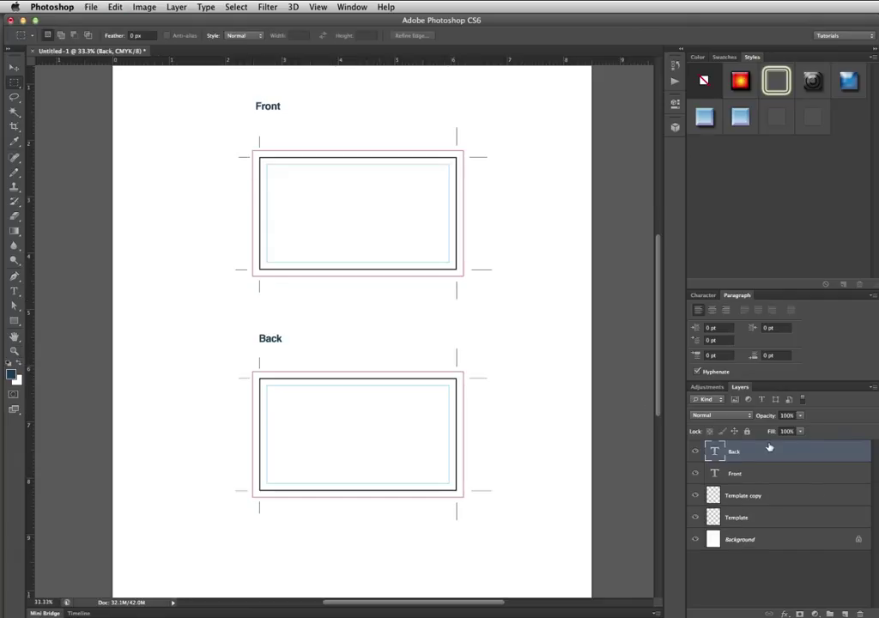
{"action": "left_click", "coordinate": [769, 516], "text": "shift"}
{"action": "key", "text": "super+e"}
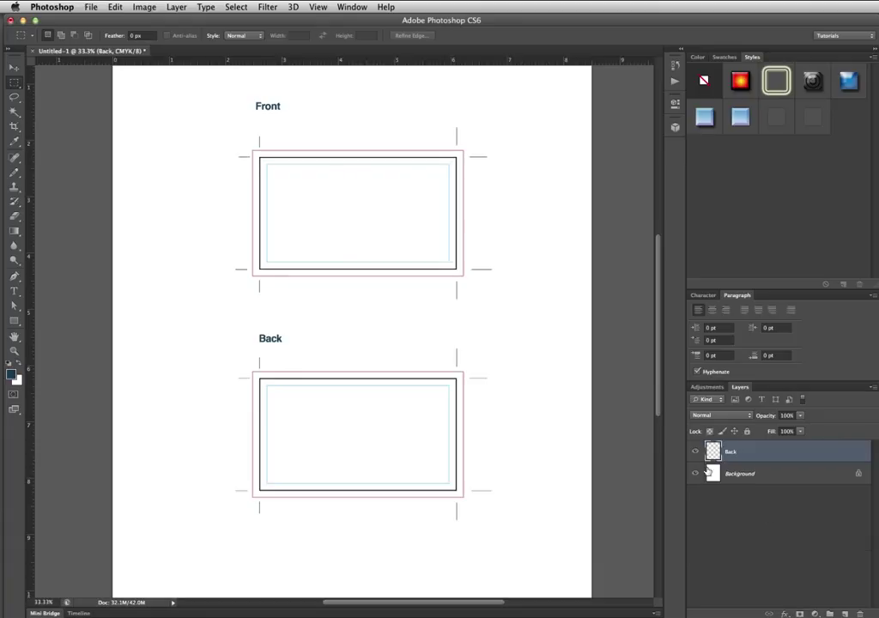
{"action": "double_click", "coordinate": [730, 452]}
{"action": "type", "text": "Template"}
{"action": "key", "text": "Return"}
- Lock the Template layer and add a new empty layer above Background
{"action": "left_click", "coordinate": [746, 432]}
{"action": "left_click", "coordinate": [694, 452]}
{"action": "left_click", "coordinate": [694, 451]}
{"action": "left_click", "coordinate": [762, 483]}
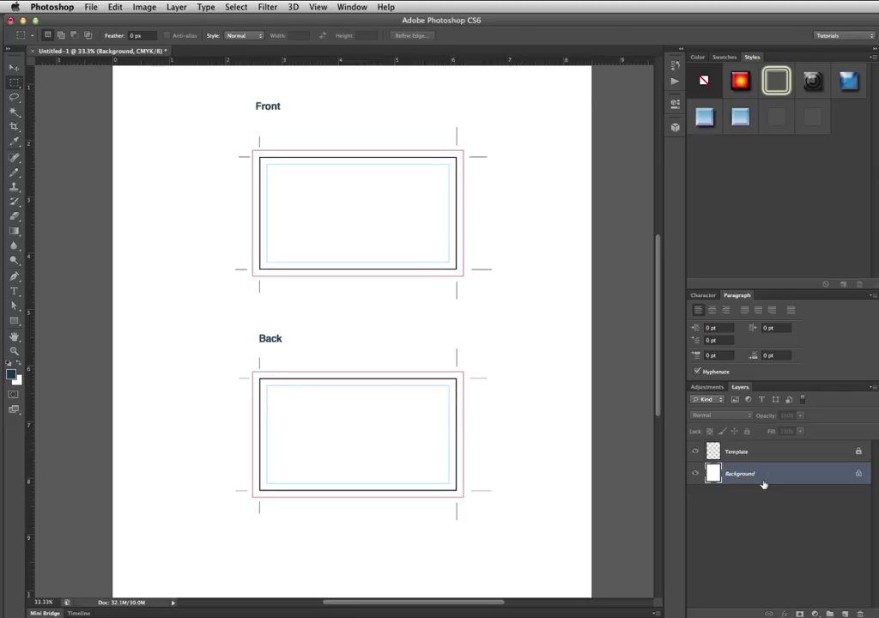
{"action": "key", "text": "ctrl+shift+alt+n"}
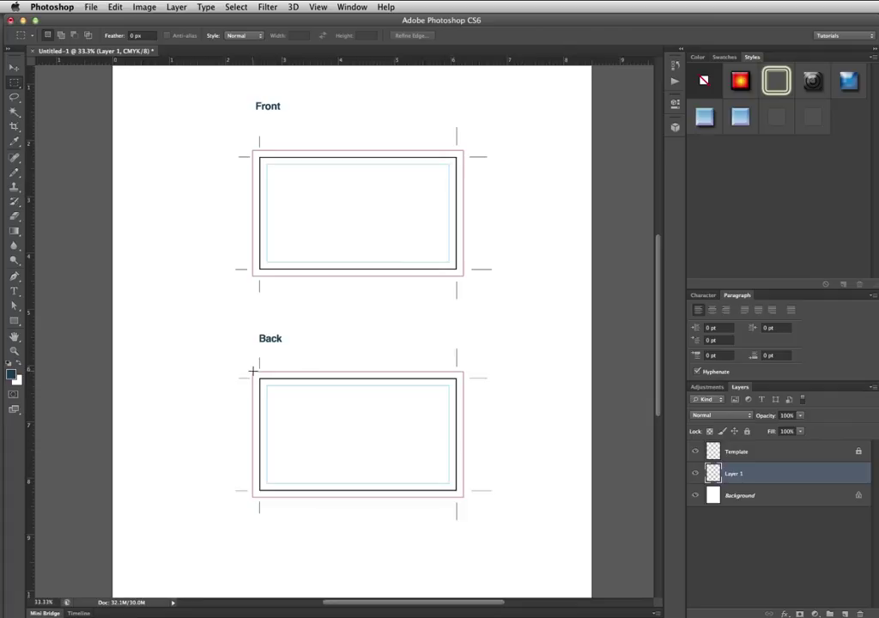
- Fill the whole Back card, including its bleed, with a light blue
{"action": "left_click_drag", "start_coordinate": [253, 372], "coordinate": [465, 498]}
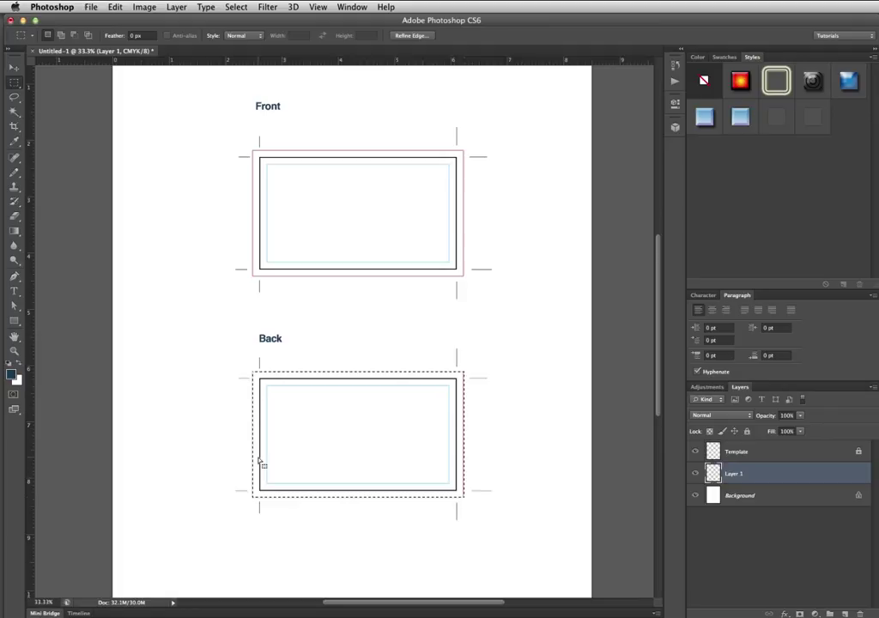
{"action": "left_click", "coordinate": [11, 374]}
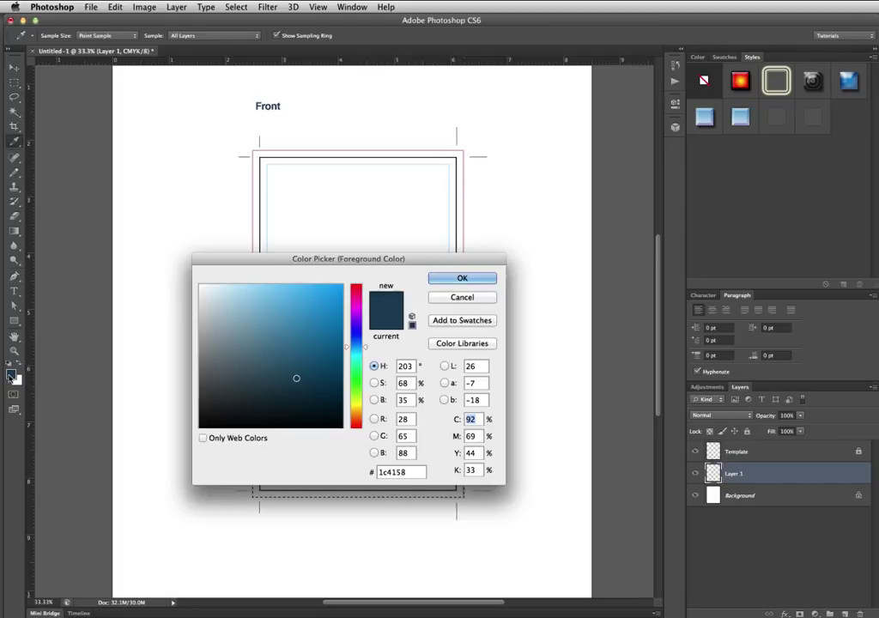
{"action": "left_click", "coordinate": [287, 324]}
{"action": "left_click", "coordinate": [451, 279]}
{"action": "key", "text": "alt+BackSpace"}
{"action": "key", "text": "ctrl+d"}
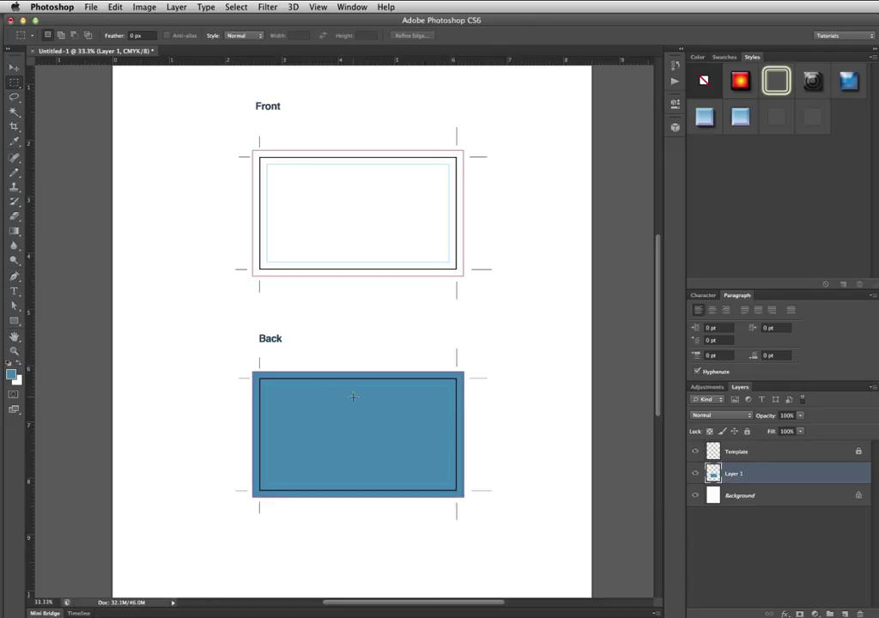
- Add white 'My Name' text on the blue card and enlarge it to double size
{"action": "key", "text": "t"}
{"action": "left_click", "coordinate": [308, 432]}
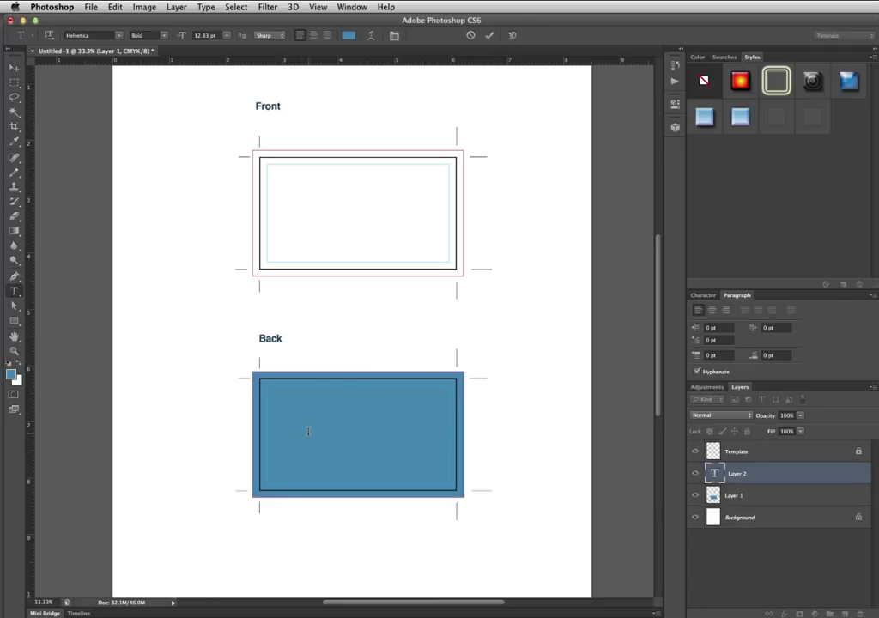
{"action": "type", "text": "Yo"}
{"action": "key", "text": "ctrl+Return"}
{"action": "key", "text": "d"}
{"action": "key", "text": "x"}
{"action": "key", "text": "alt+BackSpace"}
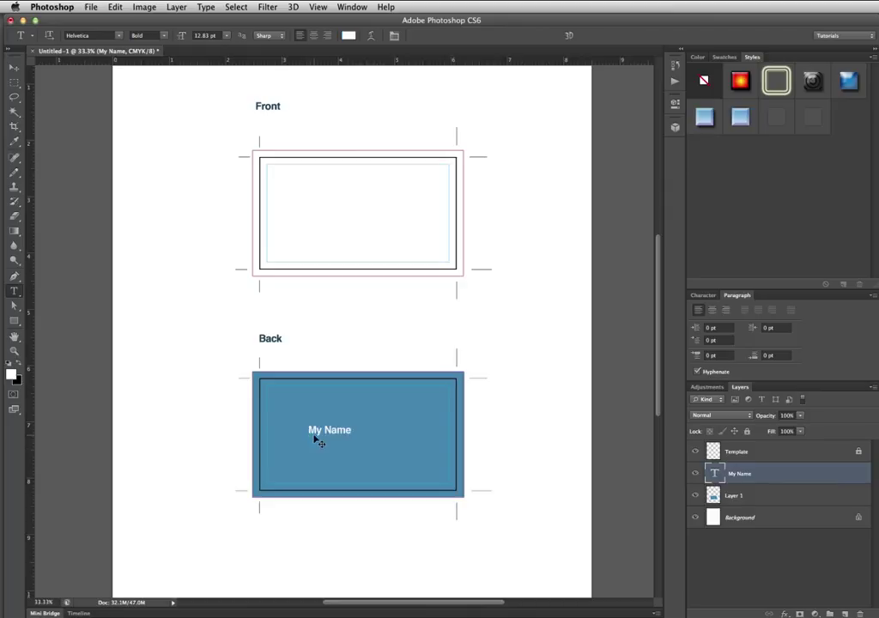
{"action": "key", "text": "ctrl+t"}
{"action": "left_click_drag", "start_coordinate": [353, 441], "coordinate": [322, 415]}
{"action": "key", "text": "Return"}
- Zoom in on the Back card and nudge My Name up into place
{"action": "key", "text": "v"}
{"action": "key", "text": "z"}
{"action": "left_click", "coordinate": [319, 414]}
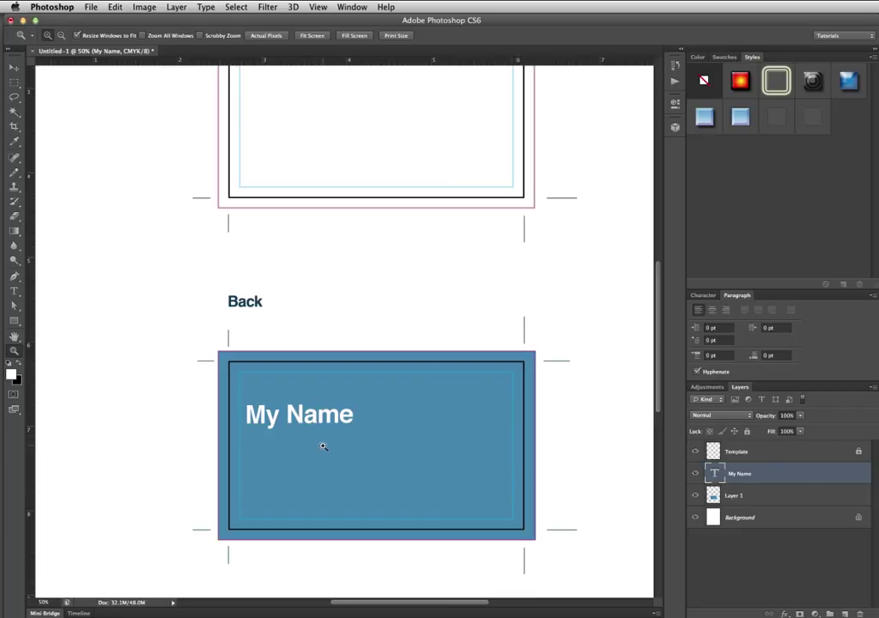
{"action": "key", "text": "v"}
{"action": "left_click_drag", "start_coordinate": [290, 418], "coordinate": [290, 411]}
{"action": "key", "text": "t"}
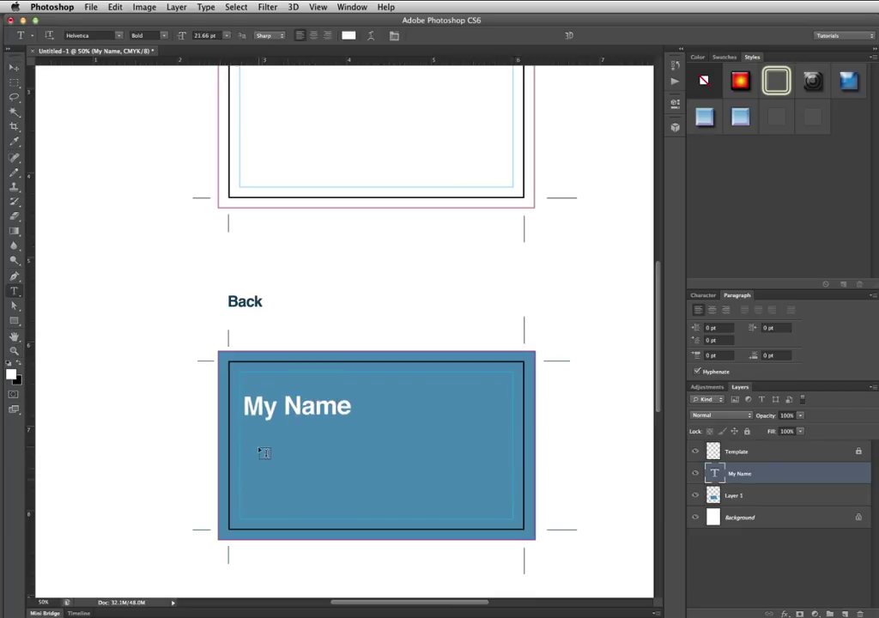
- Type 'your contact information here' and 'phone number website email' under My Name, replacing 'fax' with 'website'
{"action": "left_click", "coordinate": [249, 440]}
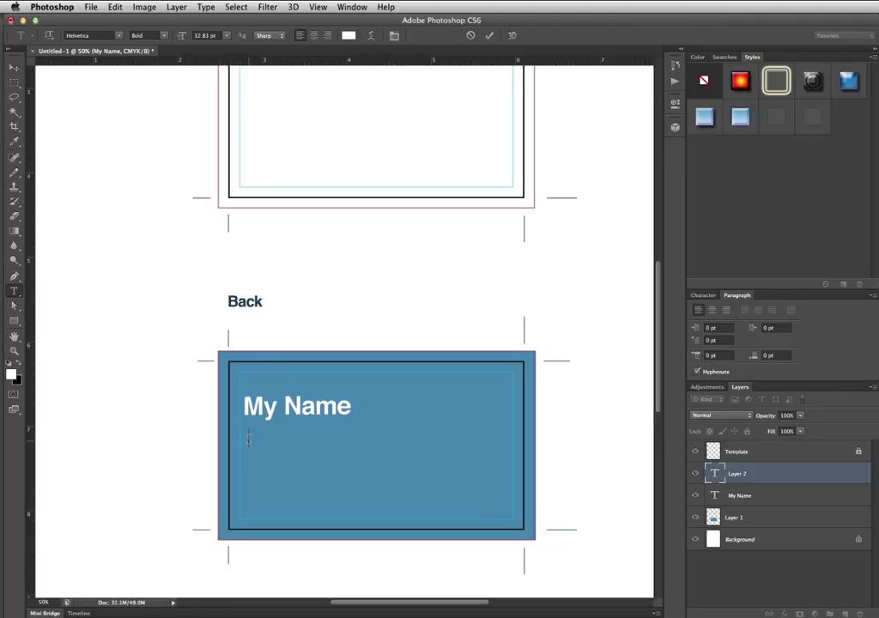
{"action": "type", "text": "your contact information here"}
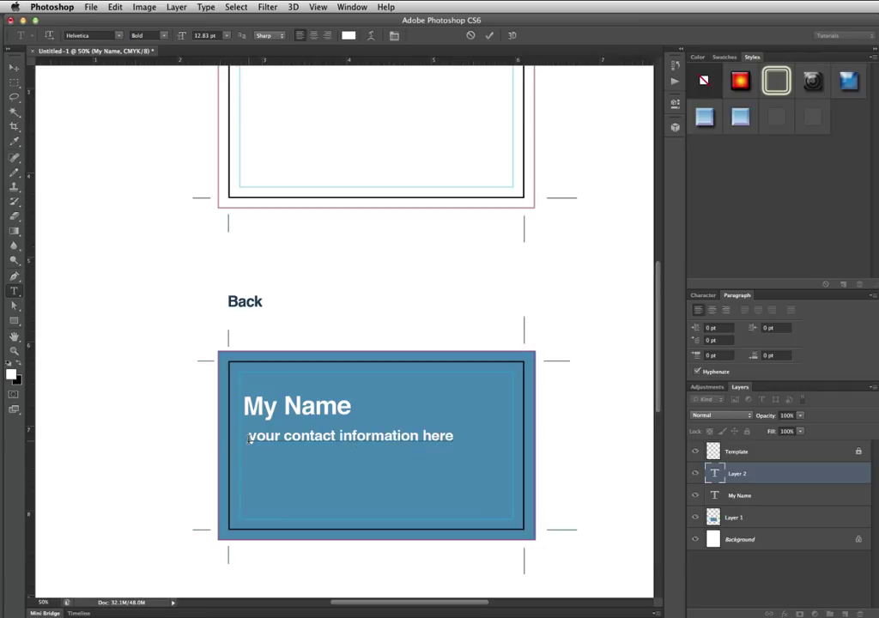
{"action": "key", "text": "Return"}
{"action": "type", "text": "phone number fa"}
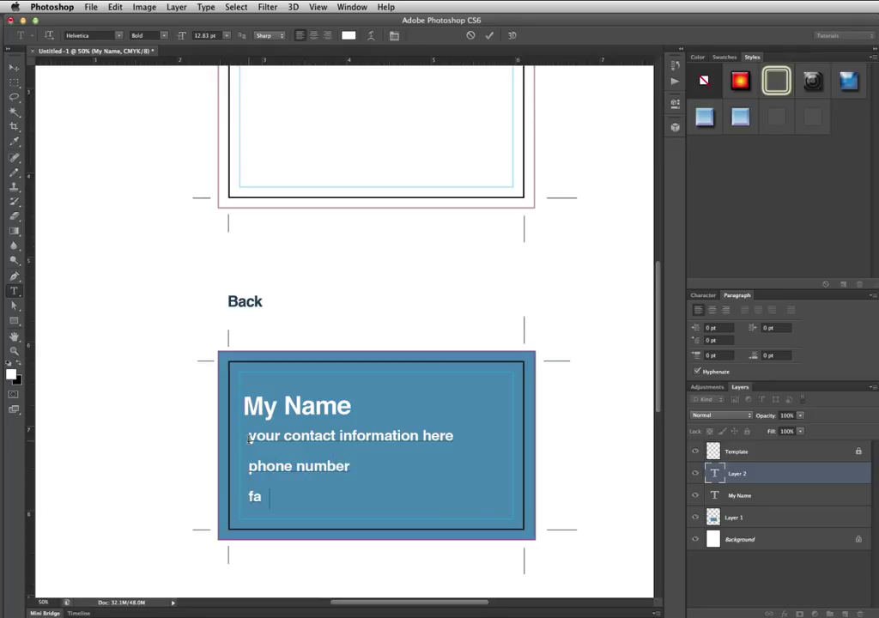
{"action": "type", "text": "x email"}
{"action": "key", "text": "Up"}
{"action": "key", "text": "shift+Left"}
{"action": "key", "text": "shift+Left"}
{"action": "key", "text": "shift+Left"}
{"action": "type", "text": "web"}
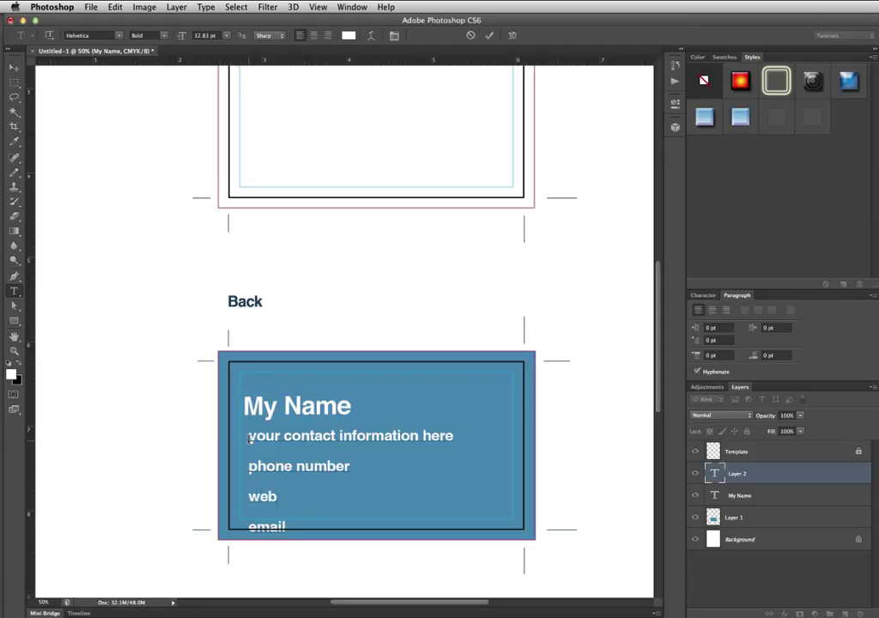
{"action": "type", "text": "site"}
{"action": "key", "text": "KP_Enter"}
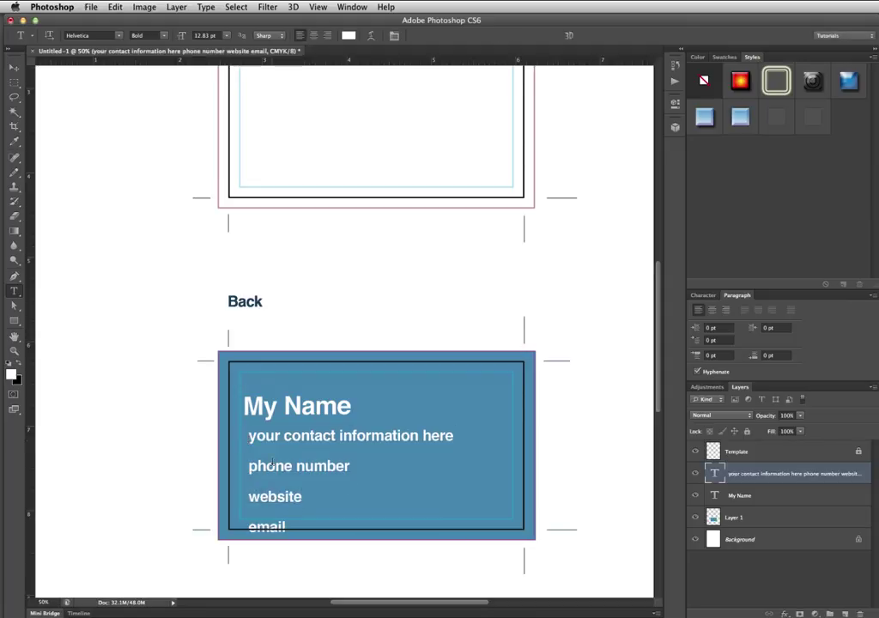
- Tighten the contact lines' leading, shrink them to 8.83 pt, and nudge the block left
{"action": "left_click", "coordinate": [276, 476]}
{"action": "key", "text": "super+a"}
{"action": "key", "text": "alt+Up"}
{"action": "key", "text": "alt+Up"}
{"action": "key", "text": "alt+Up"}
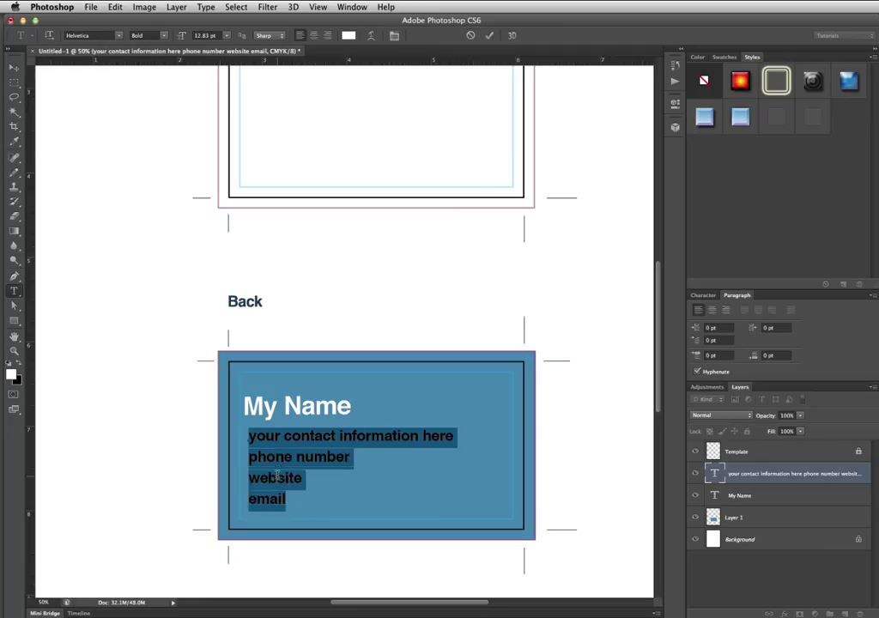
{"action": "key", "text": "alt+Up"}
{"action": "key", "text": "alt+Up"}
{"action": "key", "text": "alt+Up"}
{"action": "key", "text": "super+shift+comma"}
{"action": "key", "text": "super+shift+comma"}
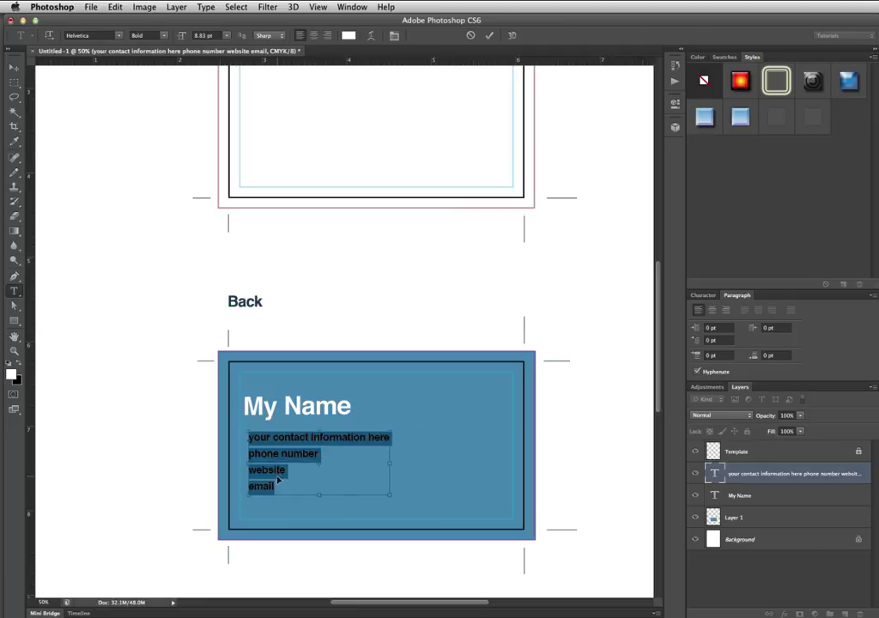
{"action": "key", "text": "super+Return"}
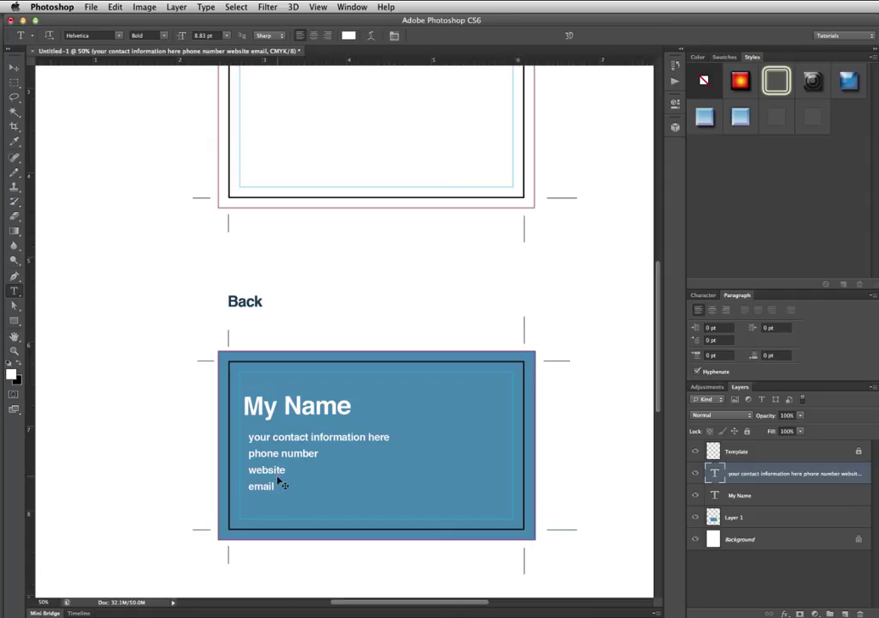
{"action": "key", "text": "shift+Left"}
{"action": "key", "text": "shift+Left"}
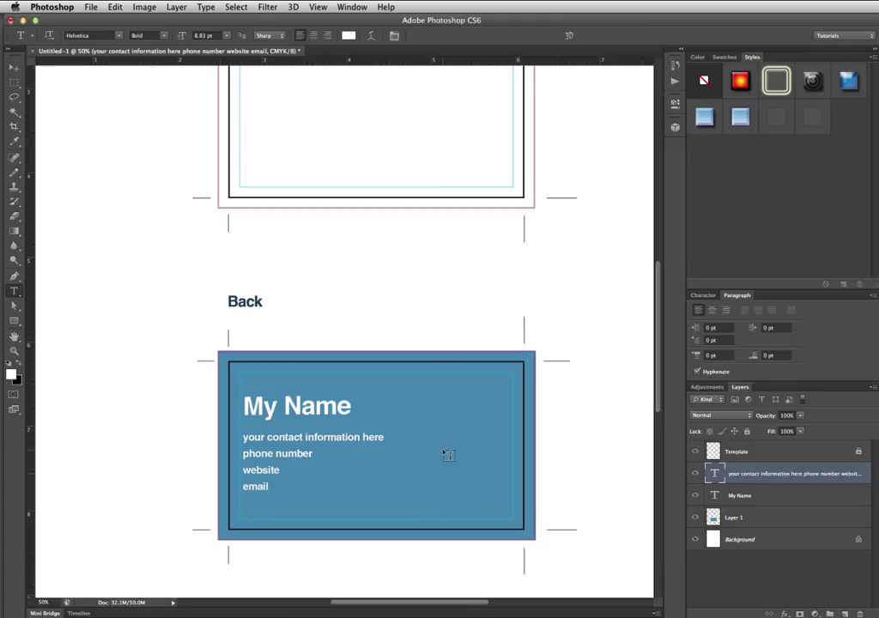
- Zoom out to show the whole letter page with both cards
{"action": "scroll", "coordinate": [448, 455], "scroll_direction": "down", "scroll_amount": 3}
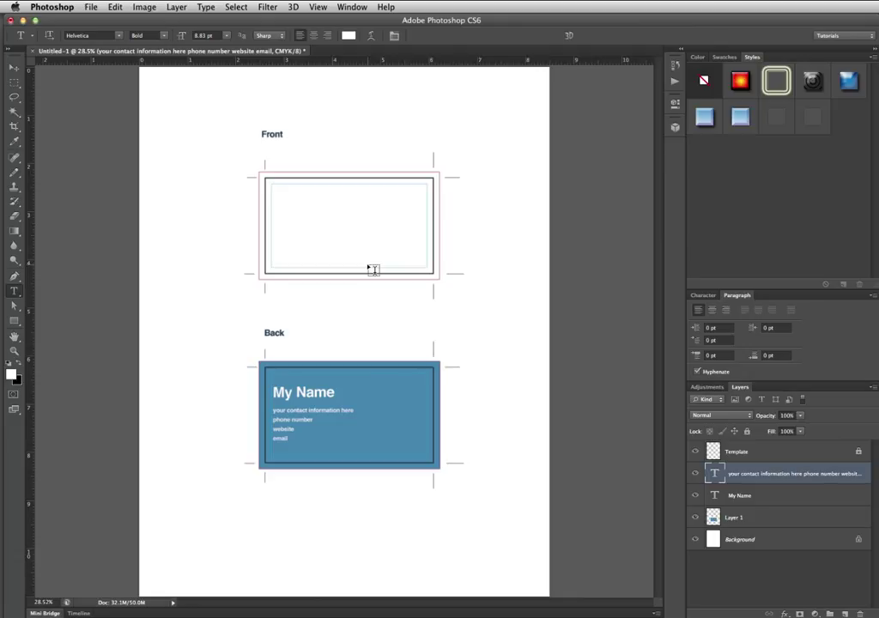
- Type 'ww.website' on the Front card and colour it with the Back card's sampled blue
{"action": "left_click", "coordinate": [327, 228]}
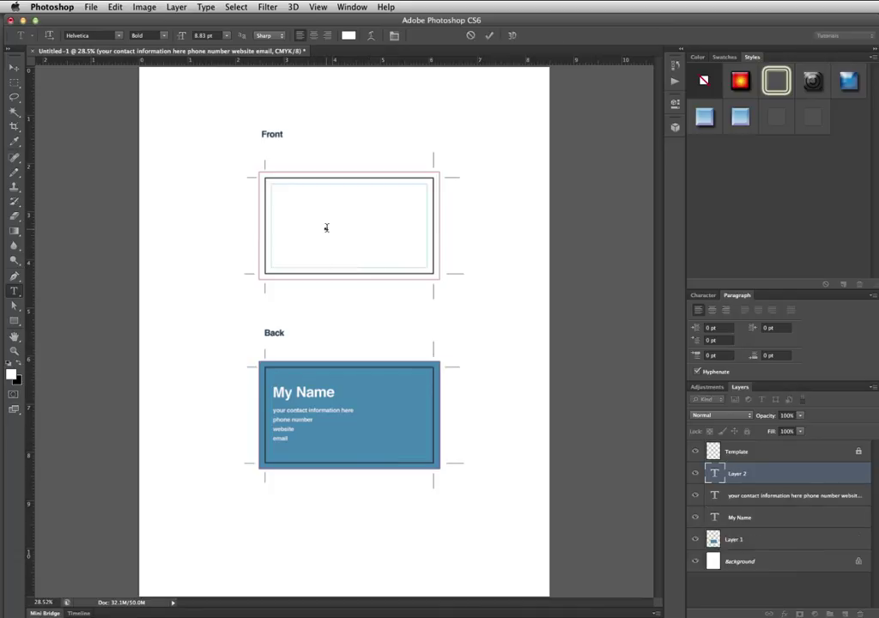
{"action": "type", "text": "ww.website"}
{"action": "key", "text": "ctrl+Return"}
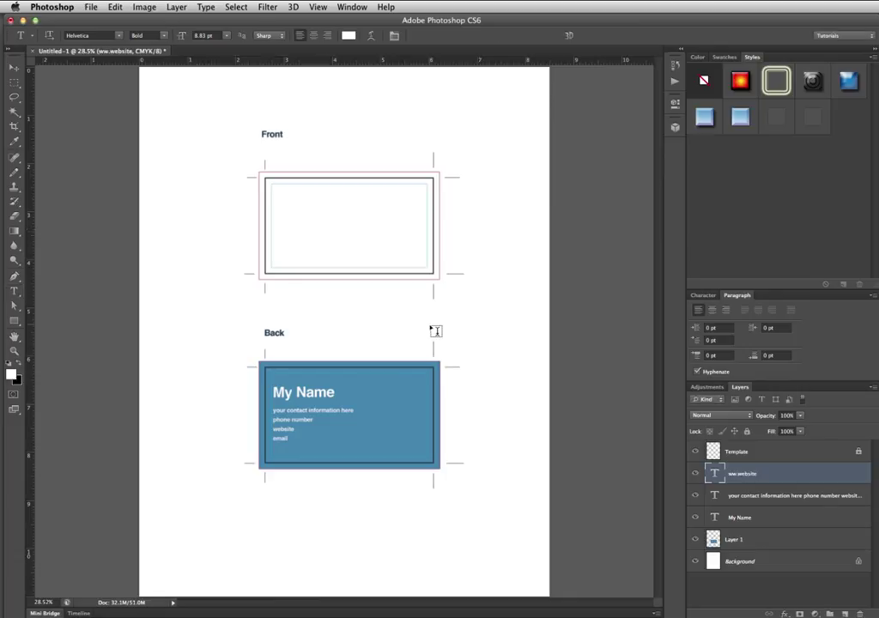
{"action": "key", "text": "i"}
{"action": "left_click", "coordinate": [425, 414]}
{"action": "key", "text": "alt+BackSpace"}
{"action": "key", "text": "v"}
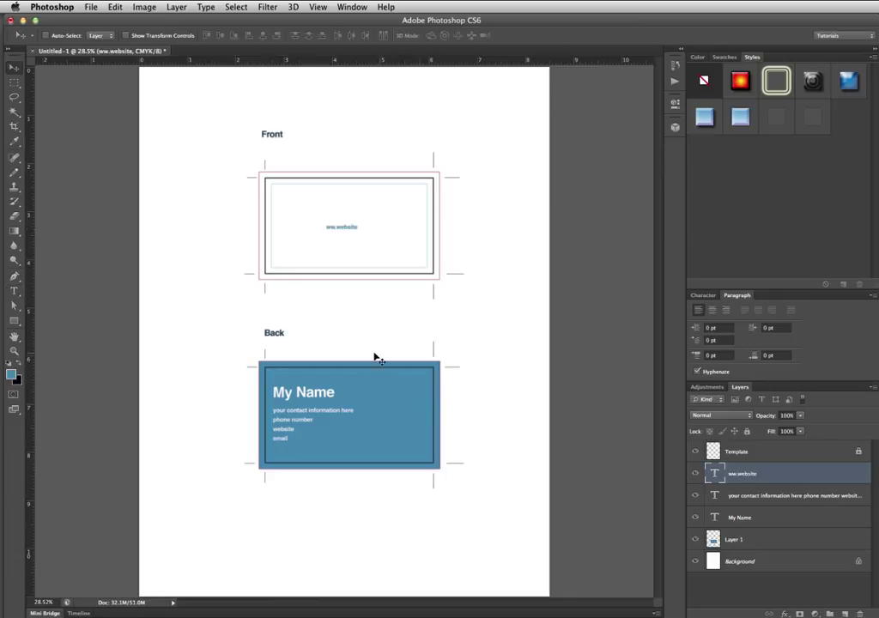
{"action": "key", "text": "ctrl+t"}
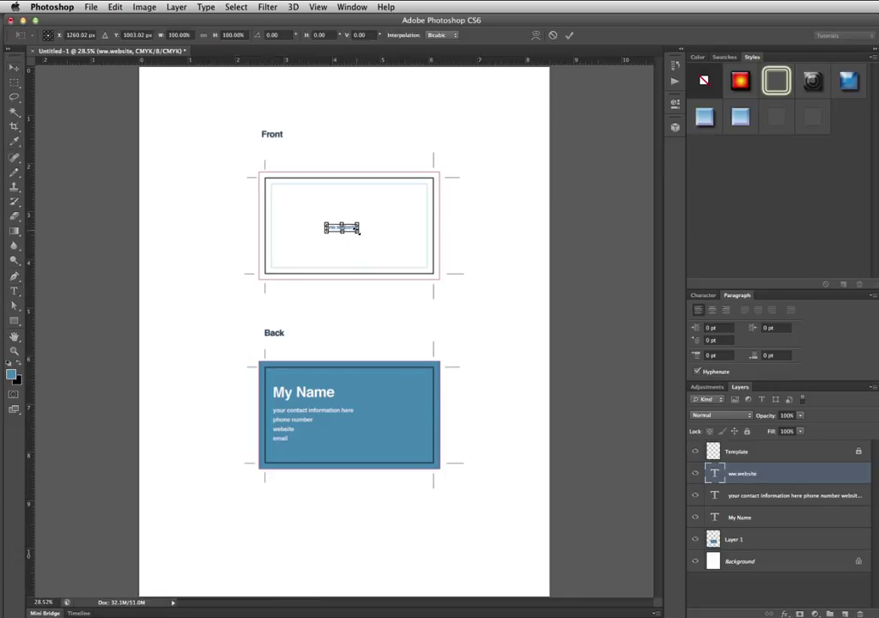
{"action": "mouse_move", "coordinate": [359, 233]}
{"action": "left_mouse_down"}
{"action": "mouse_move", "coordinate": [369, 230]}
{"action": "mouse_move", "coordinate": [372, 240]}
{"action": "left_mouse_up"}
{"action": "key", "text": "Return"}
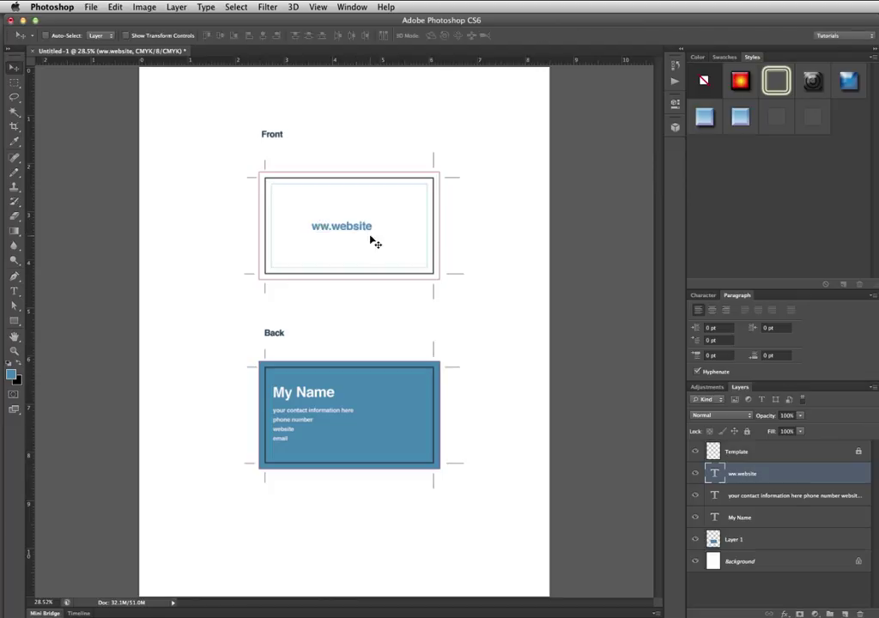
{"action": "key", "text": "t"}
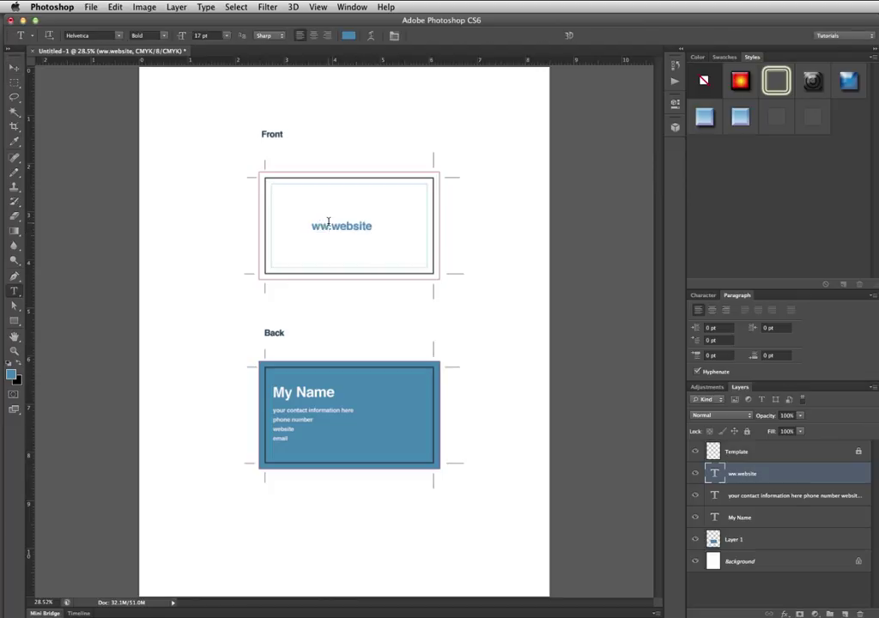
{"action": "left_click", "coordinate": [327, 222]}
{"action": "type", "text": "w"}
{"action": "key", "text": "super+Return"}
- Shift the text slightly left, append '.com', and nudge it upward
{"action": "key", "text": "v"}
{"action": "mouse_move", "coordinate": [353, 234]}
{"action": "left_mouse_down"}
{"action": "mouse_move", "coordinate": [342, 257]}
{"action": "mouse_move", "coordinate": [338, 232]}
{"action": "left_mouse_up"}
{"action": "key", "text": "t"}
{"action": "left_click", "coordinate": [368, 226]}
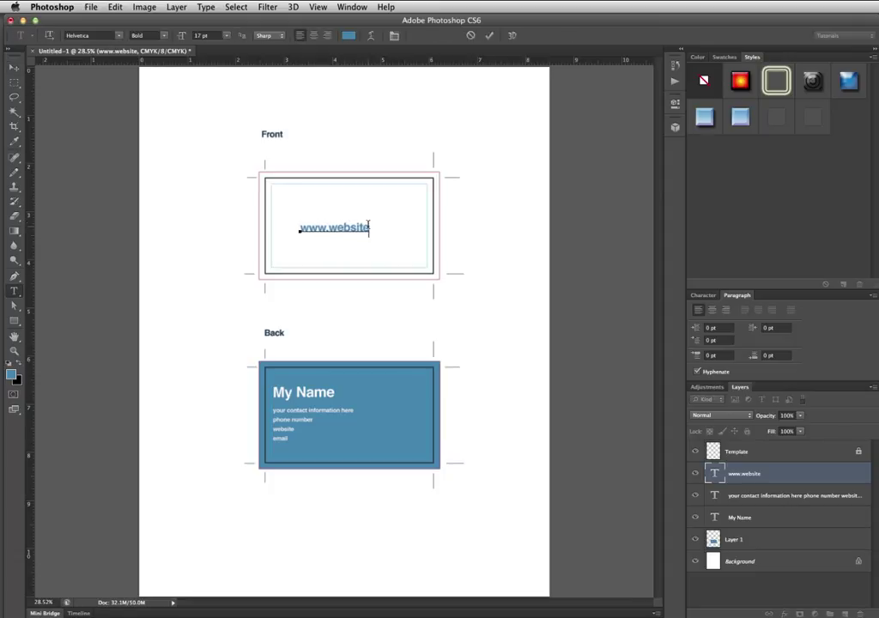
{"action": "type", "text": ".com"}
{"action": "key", "text": "ctrl+Return"}
{"action": "key", "text": "ctrl+Up"}
{"action": "key", "text": "ctrl+Up"}
{"action": "key", "text": "ctrl+Up"}
{"action": "key", "text": "ctrl+Up"}
{"action": "key", "text": "ctrl+Up"}
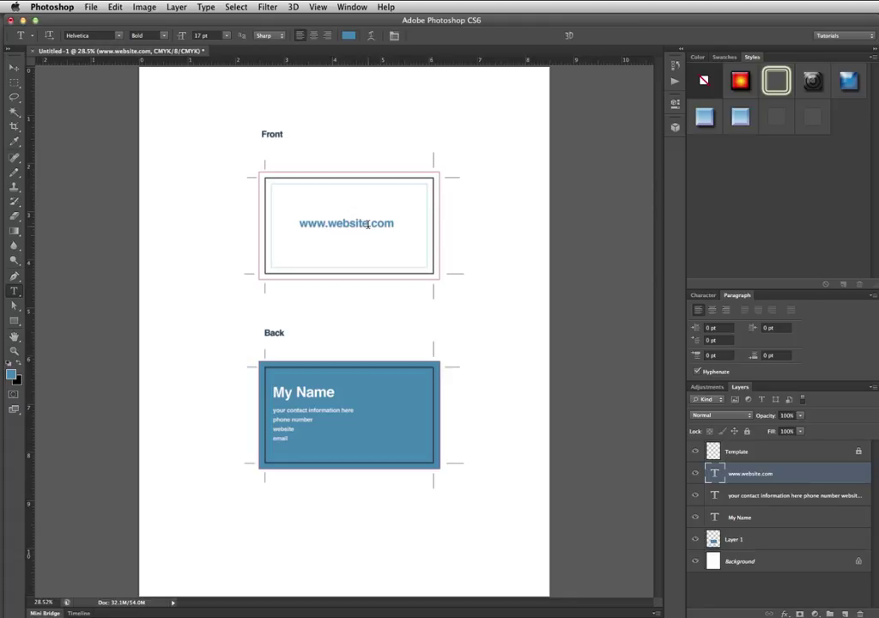
- On a new layer, fill a tall thin rectangular strip over the Front card with black
{"action": "key", "text": "m"}
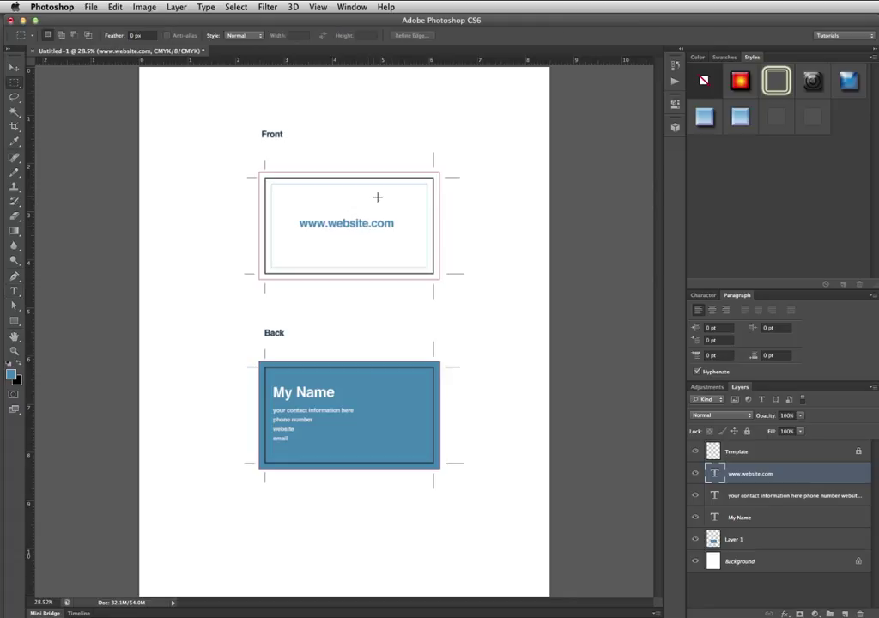
{"action": "key", "text": "super+shift+alt+n"}
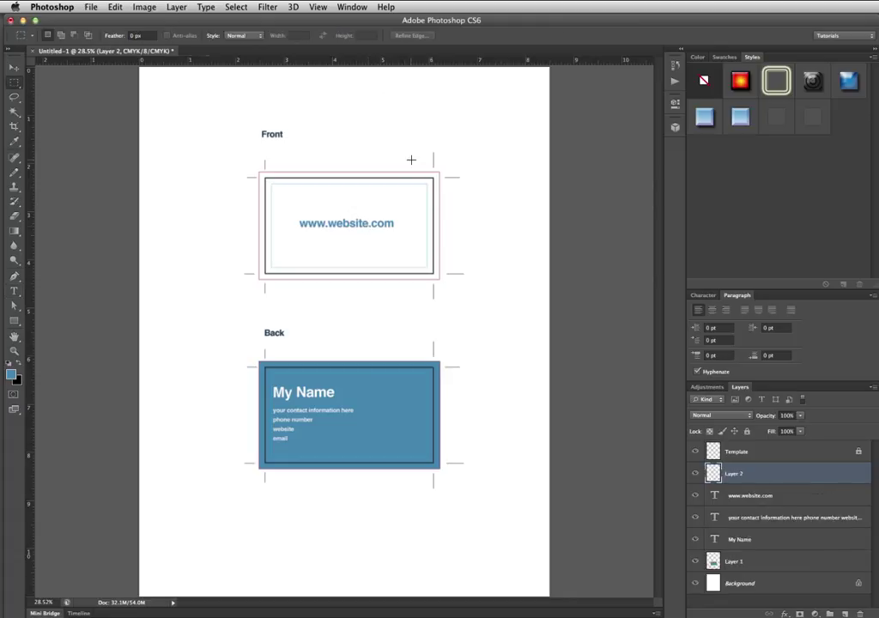
{"action": "left_click_drag", "start_coordinate": [395, 121], "coordinate": [433, 340]}
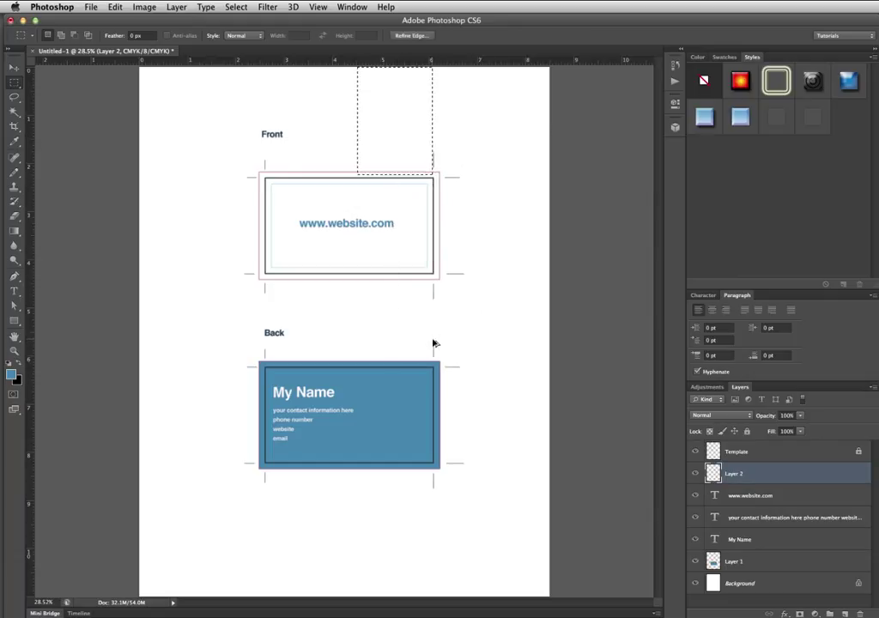
{"action": "key", "text": "super+shift+alt+n"}
{"action": "key", "text": "d"}
{"action": "key", "text": "x"}
{"action": "left_click", "coordinate": [416, 183]}
{"action": "left_click_drag", "start_coordinate": [400, 139], "coordinate": [435, 324]}
{"action": "key", "text": "super+BackSpace"}
{"action": "key", "text": "super+d"}
- Move the strip's layer above Template, lighten it to grey with Levels output, and reposition it up-left
{"action": "key", "text": "super+bracketright"}
{"action": "key", "text": "v"}
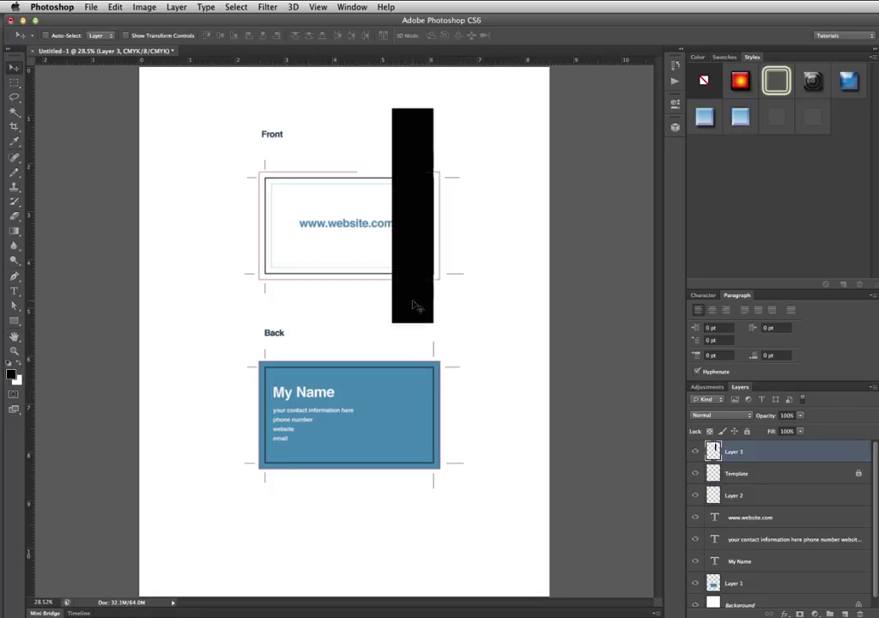
{"action": "key", "text": "super+l"}
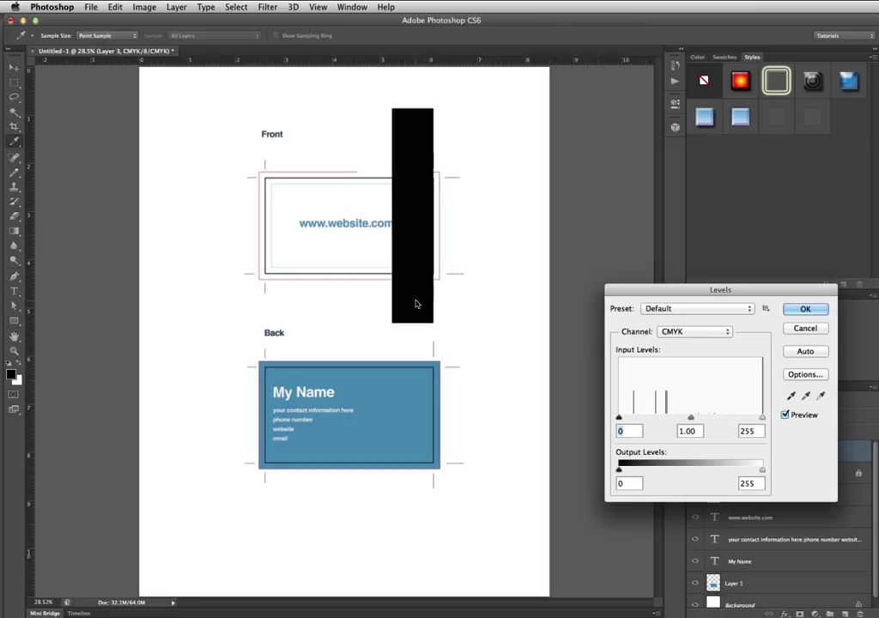
{"action": "left_click_drag", "start_coordinate": [622, 472], "coordinate": [700, 469]}
{"action": "left_click", "coordinate": [806, 310]}
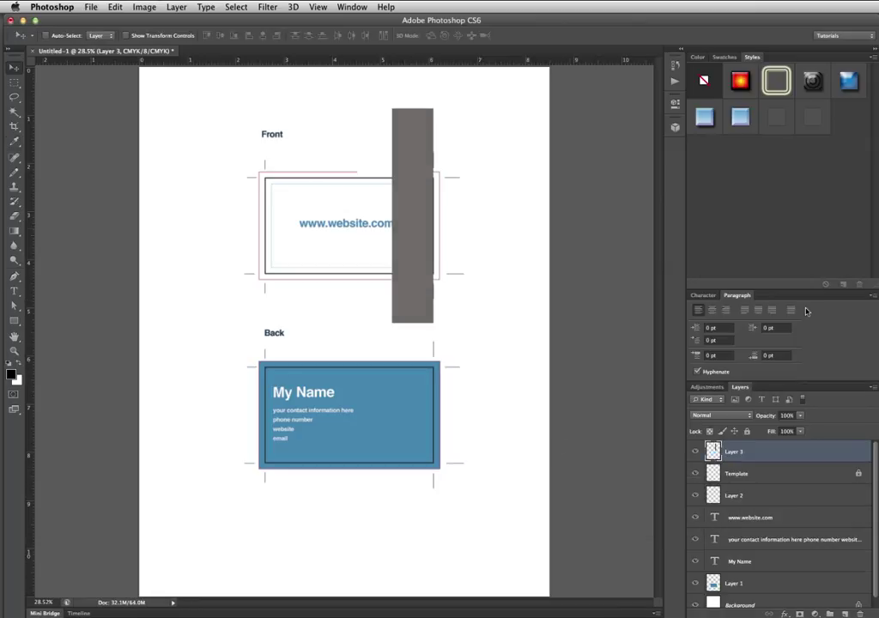
{"action": "left_click_drag", "start_coordinate": [414, 169], "coordinate": [394, 228]}
{"action": "key", "text": "z"}
{"action": "left_click", "coordinate": [443, 191]}
{"action": "left_click", "coordinate": [442, 192]}
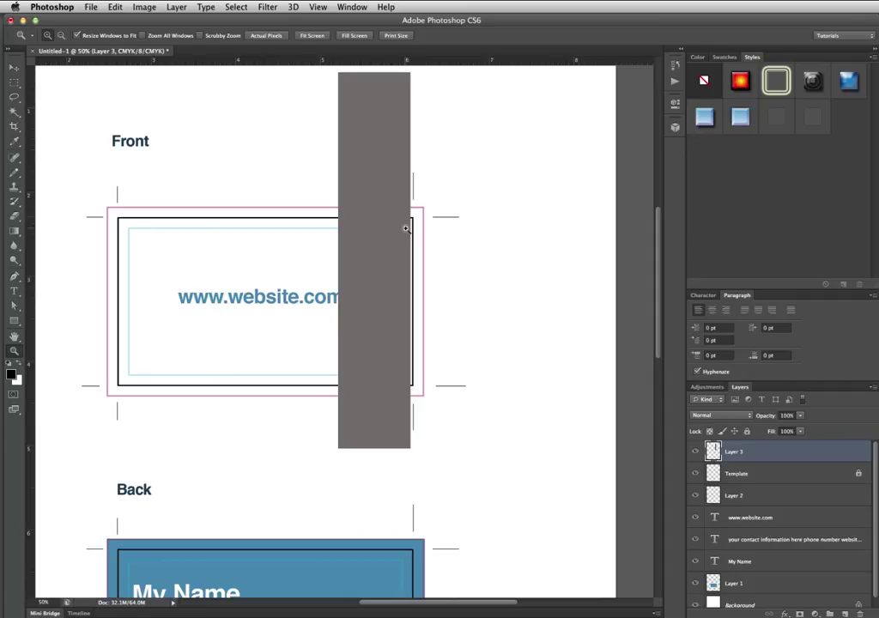
- Drag the grey Layer 3 bar a few pixels down and zoom in on the Front card
{"action": "key", "text": "v"}
{"action": "left_click_drag", "start_coordinate": [398, 255], "coordinate": [398, 262]}
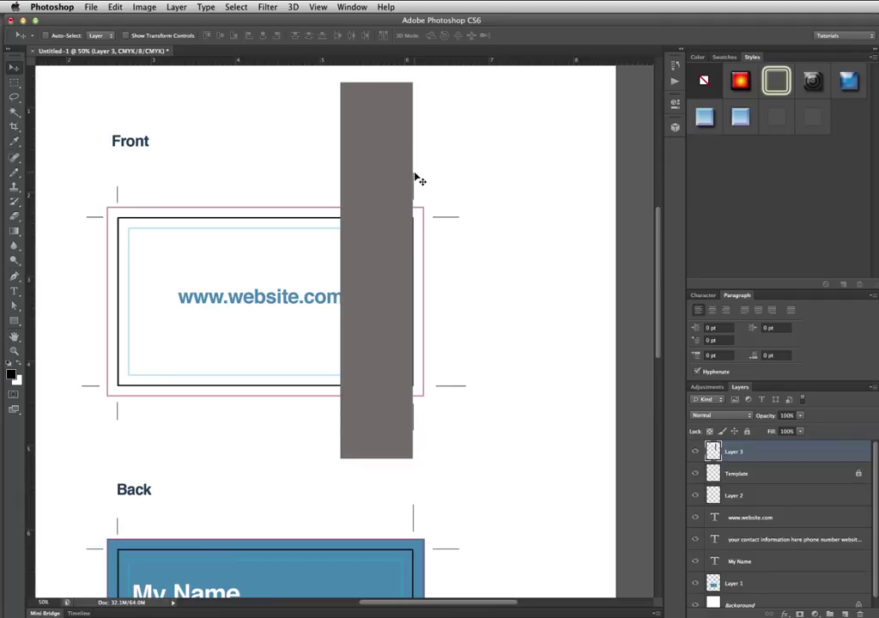
{"action": "scroll", "coordinate": [416, 178], "scroll_direction": "down", "scroll_amount": 3}
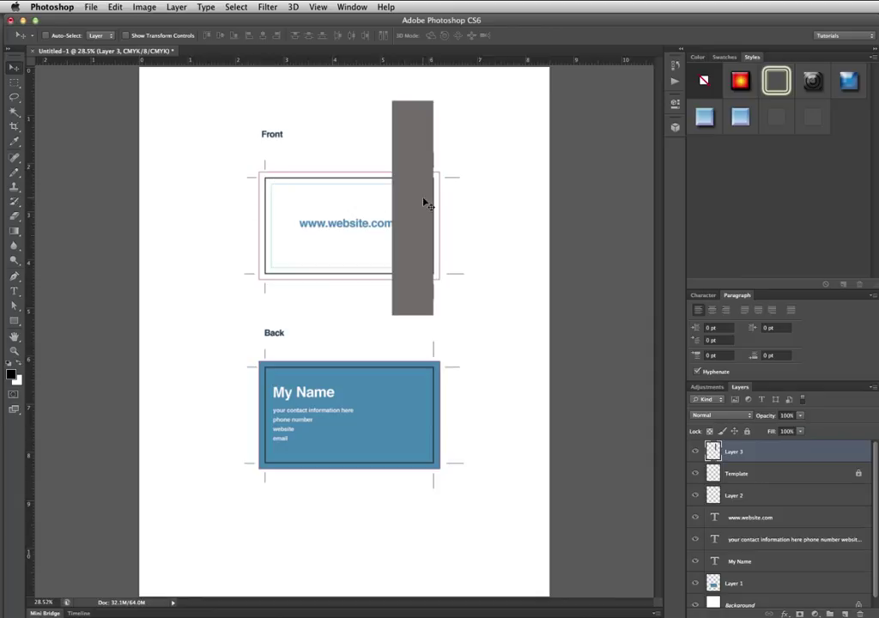
{"action": "key", "text": "z"}
{"action": "left_click", "coordinate": [430, 165]}
{"action": "left_click", "coordinate": [429, 166]}
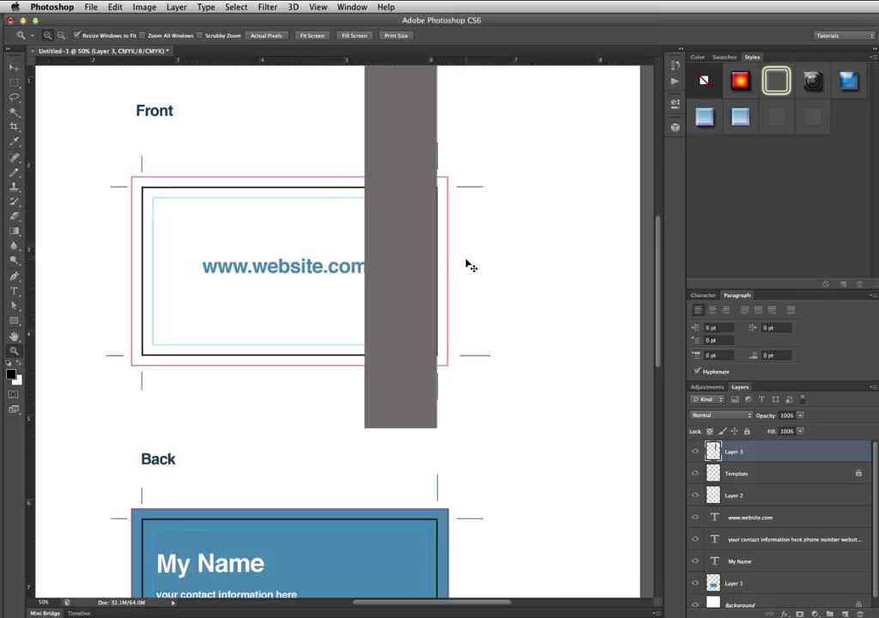
- Switch to Firefox and run a Google search for 'box cutter' in a new tab
{"action": "key", "text": "super+Tab"}
{"action": "key", "text": "super+Tab"}
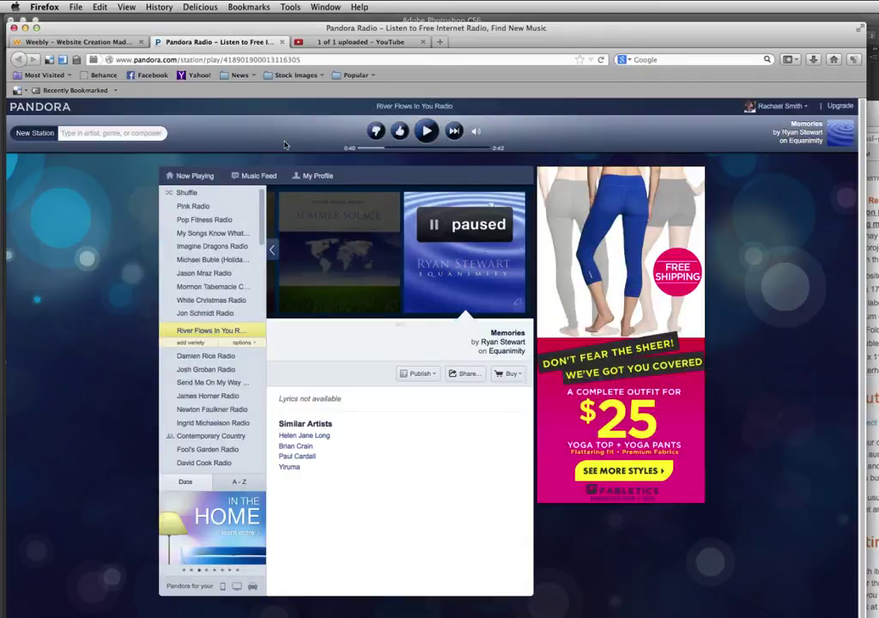
{"action": "key", "text": "super+t"}
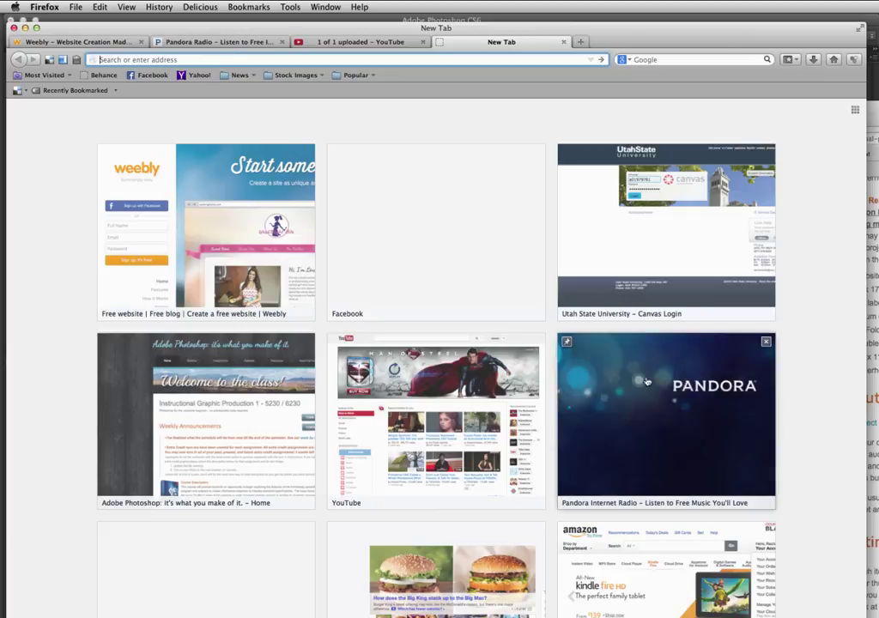
{"action": "type", "text": "c"}
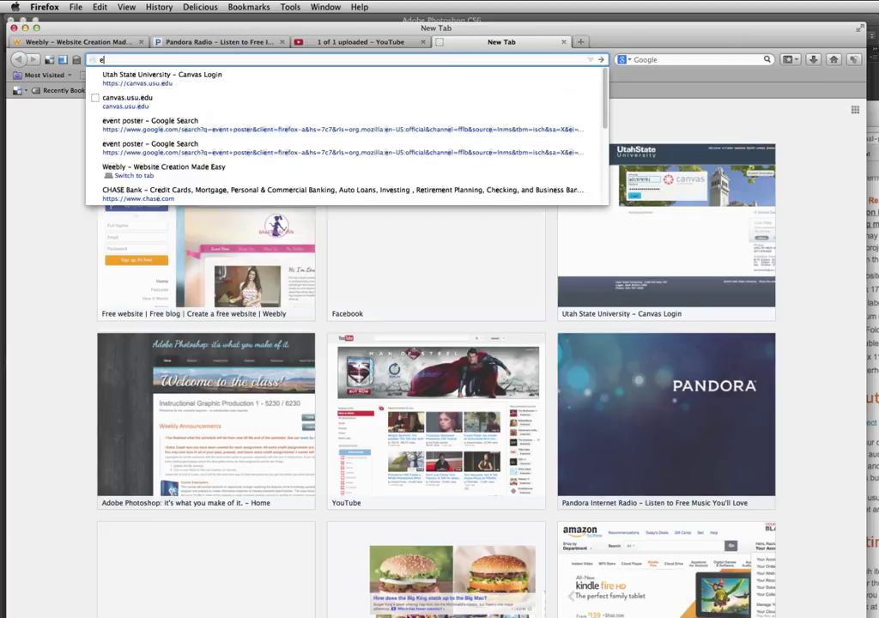
{"action": "key", "text": "BackSpace"}
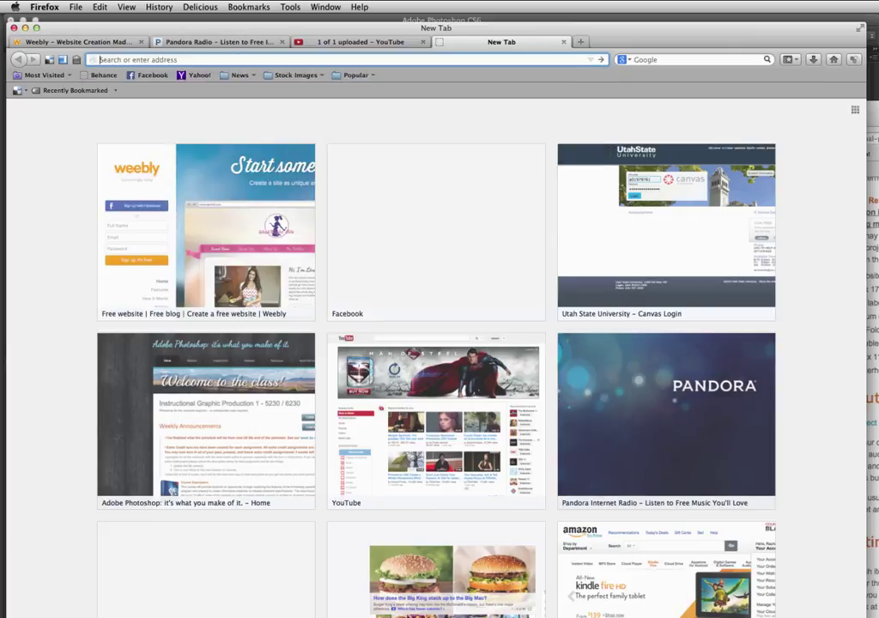
{"action": "type", "text": "box cutter"}
{"action": "key", "text": "Return"}
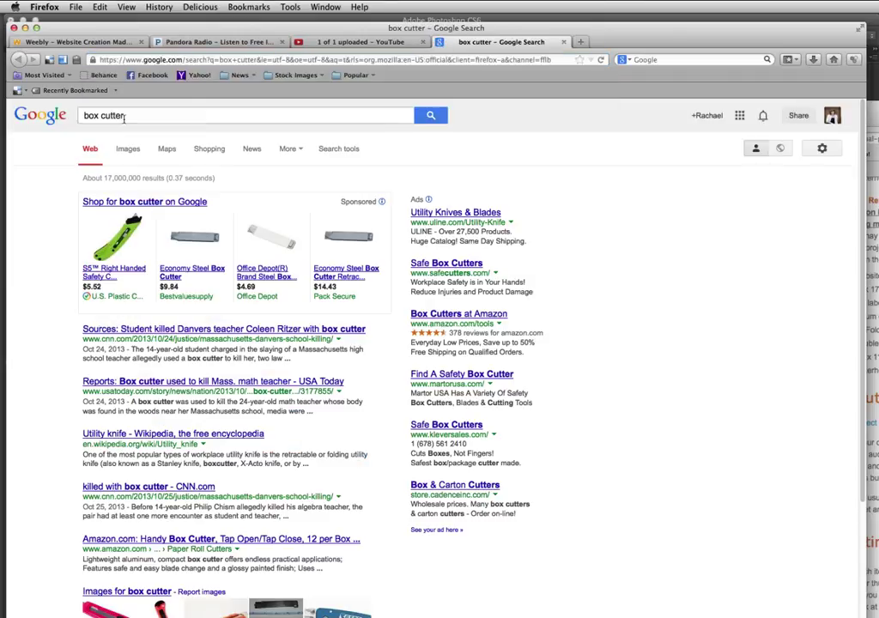
- Browse box cutter image results, preview the red cutter, then minimise Firefox
{"action": "left_click", "coordinate": [126, 149]}
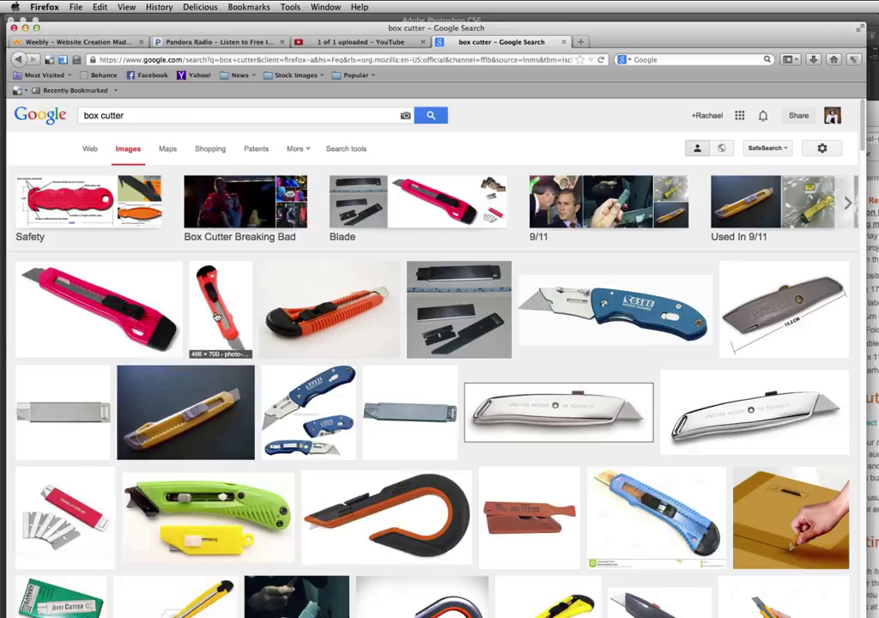
{"action": "left_click", "coordinate": [224, 314]}
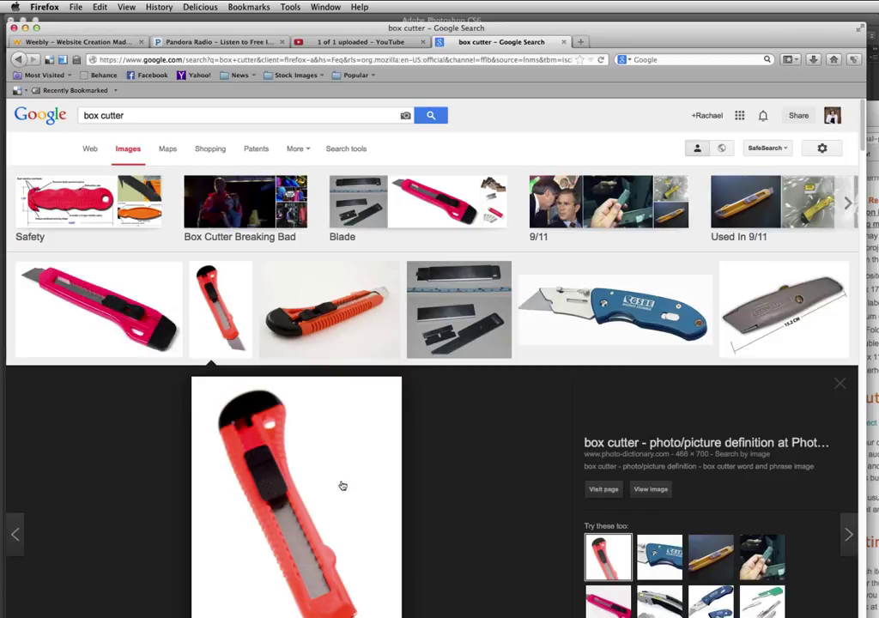
{"action": "left_click_drag", "start_coordinate": [361, 430], "coordinate": [541, 352]}
{"action": "scroll", "coordinate": [541, 351], "scroll_direction": "down", "scroll_amount": 4}
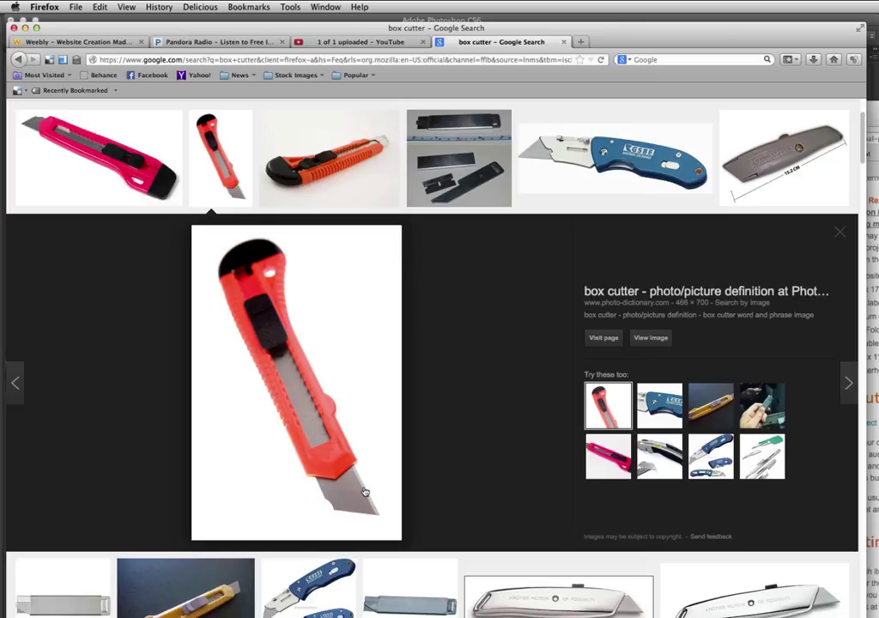
{"action": "left_click", "coordinate": [840, 231]}
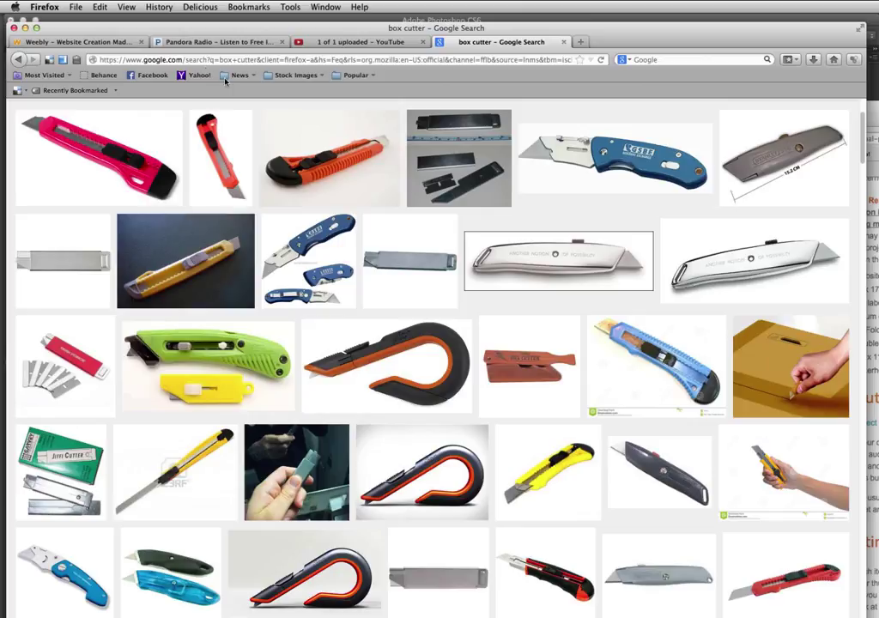
{"action": "left_click", "coordinate": [24, 28]}
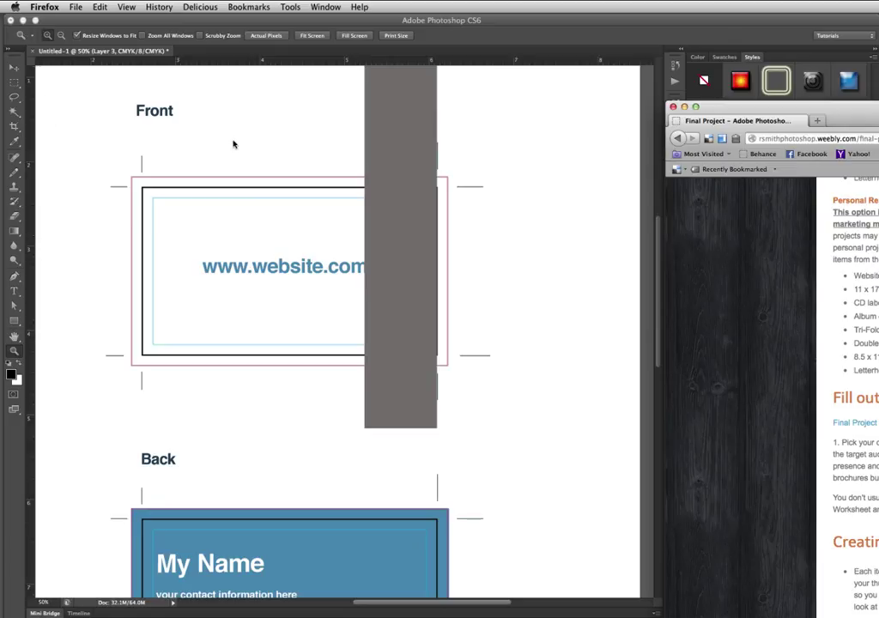
- Back in Photoshop, hide Layer 3's grey bar and fit the page on screen
{"action": "left_click", "coordinate": [384, 195]}
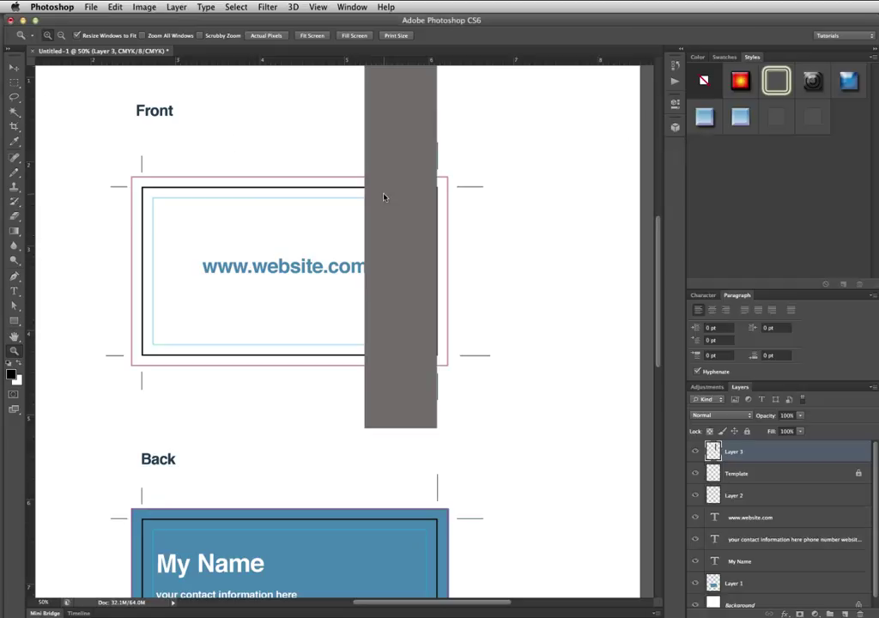
{"action": "key", "text": "v"}
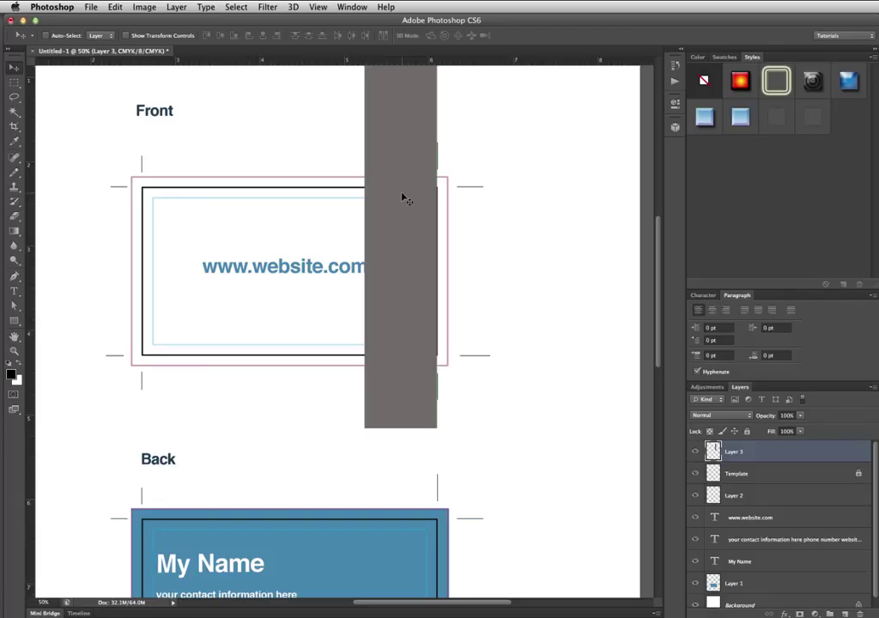
{"action": "left_click", "coordinate": [695, 453]}
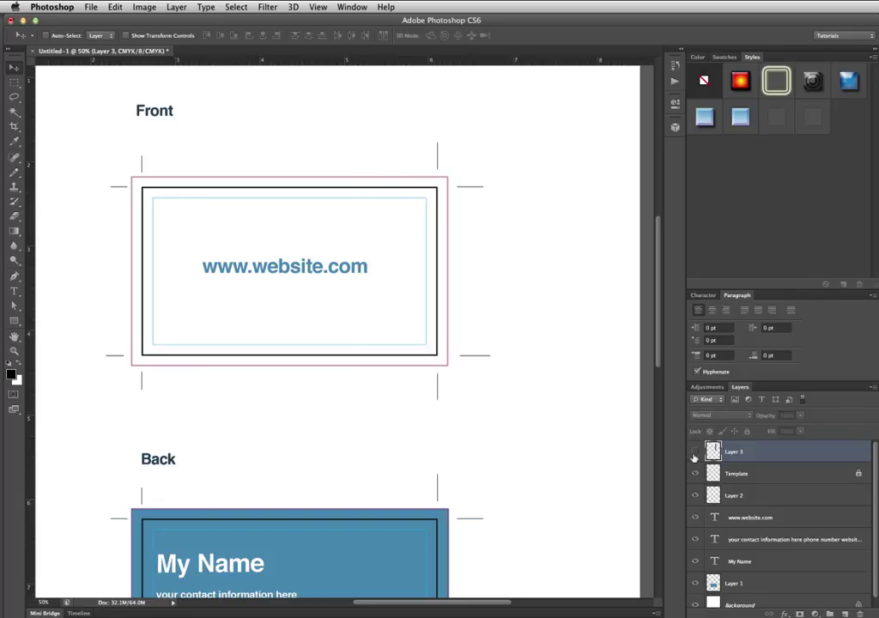
{"action": "key", "text": "super+0"}
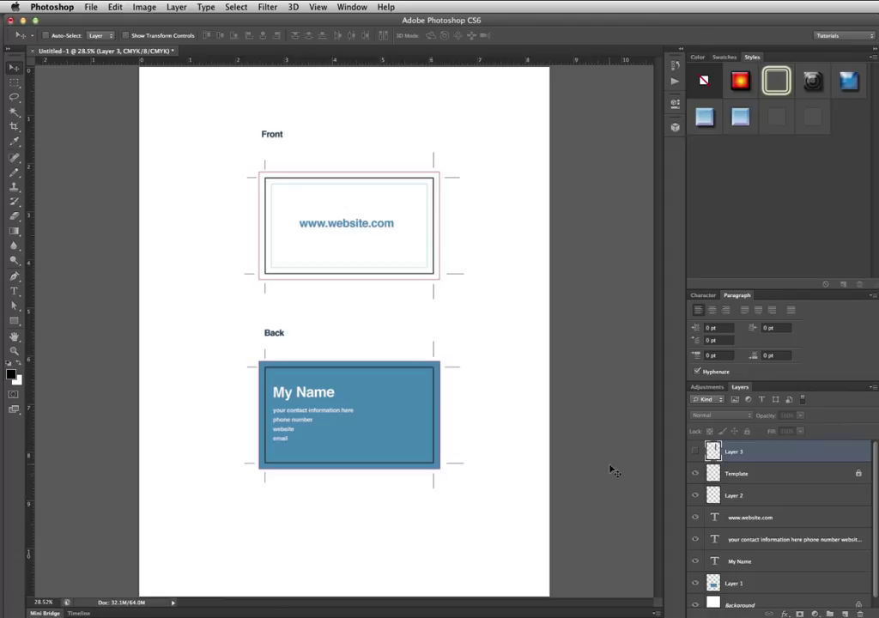